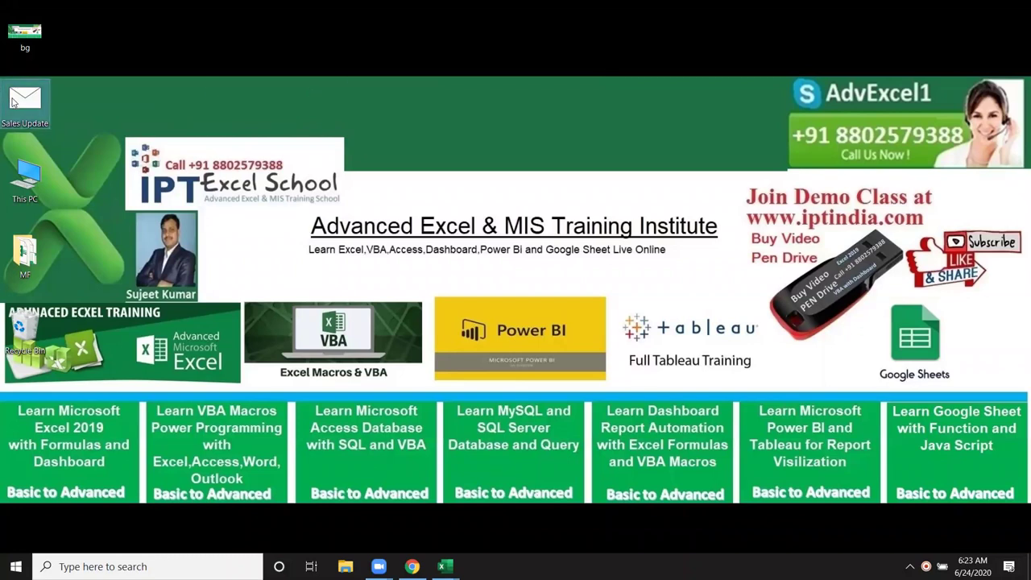
Delete the Sales Update desktop icon and bring the Book3 workbook up in Excel on Sheet8.
key("Delete")
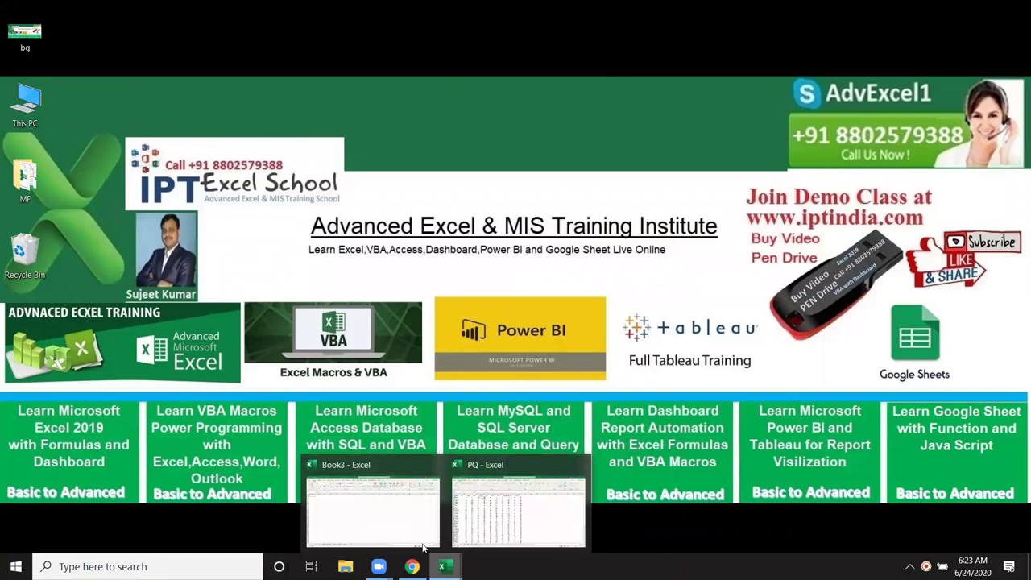
left_click(395, 524)
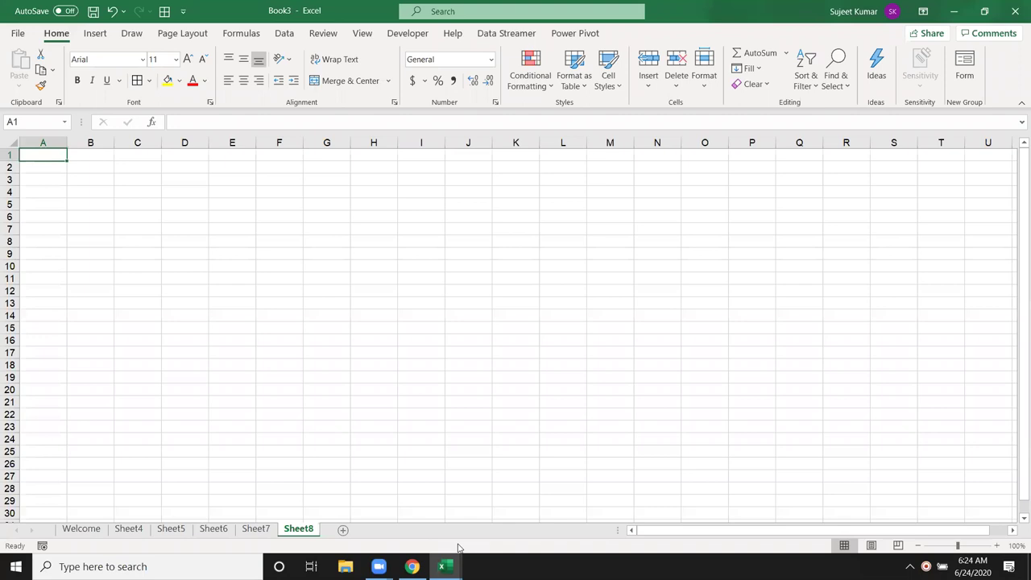
Enter the header 'Airline' in cell A1.
left_click_drag(63, 142, 62, 143)
type("A")
type("irline")
key("ctrl+Return")
key("Return")
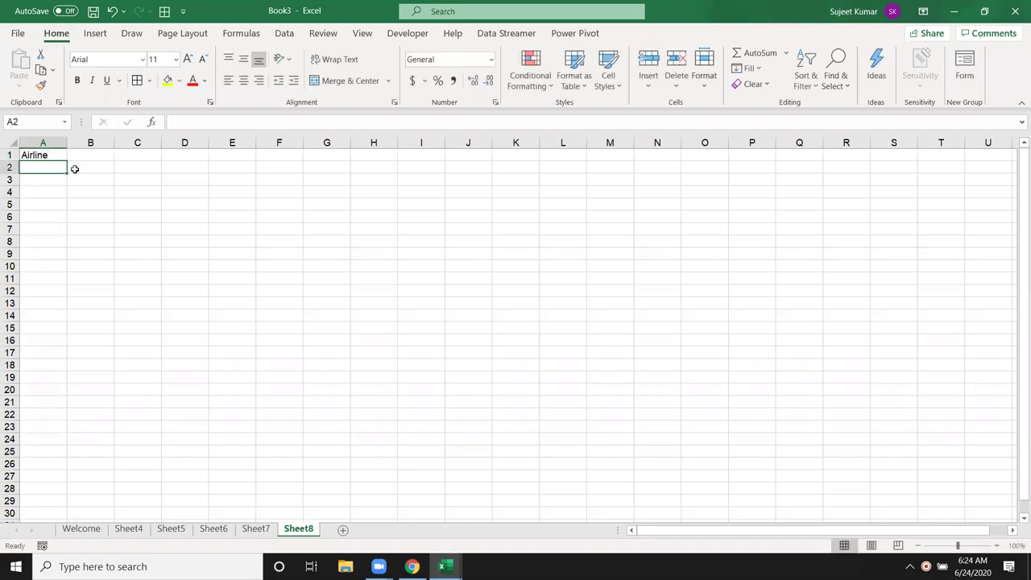
Enter 'AA,FF,AI,AI' in A2 and autofit column A to it.
type("AA,")
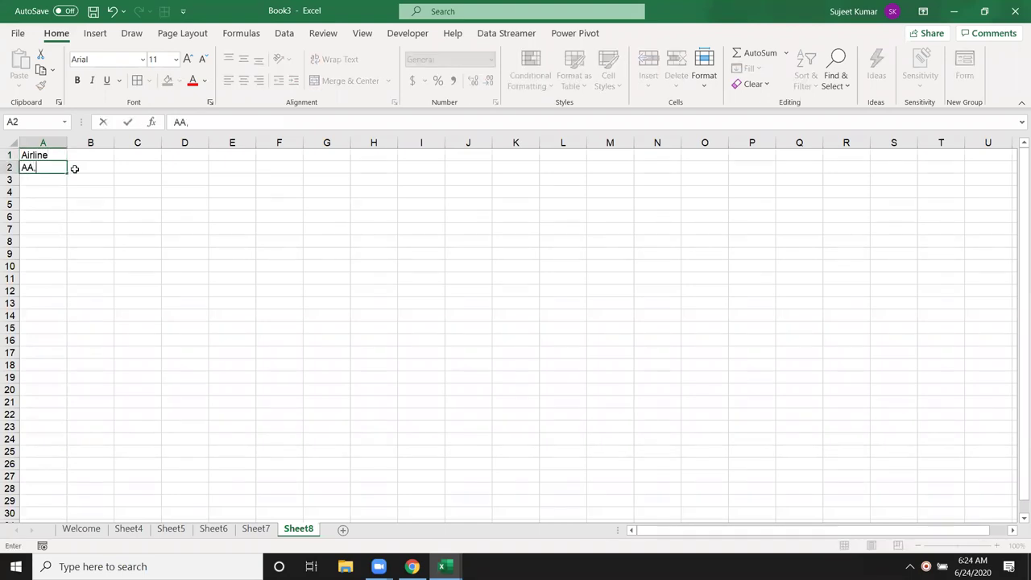
type("FF,")
type("AI,")
type("AI")
type(",")
key("BackSpace")
left_click(60, 206)
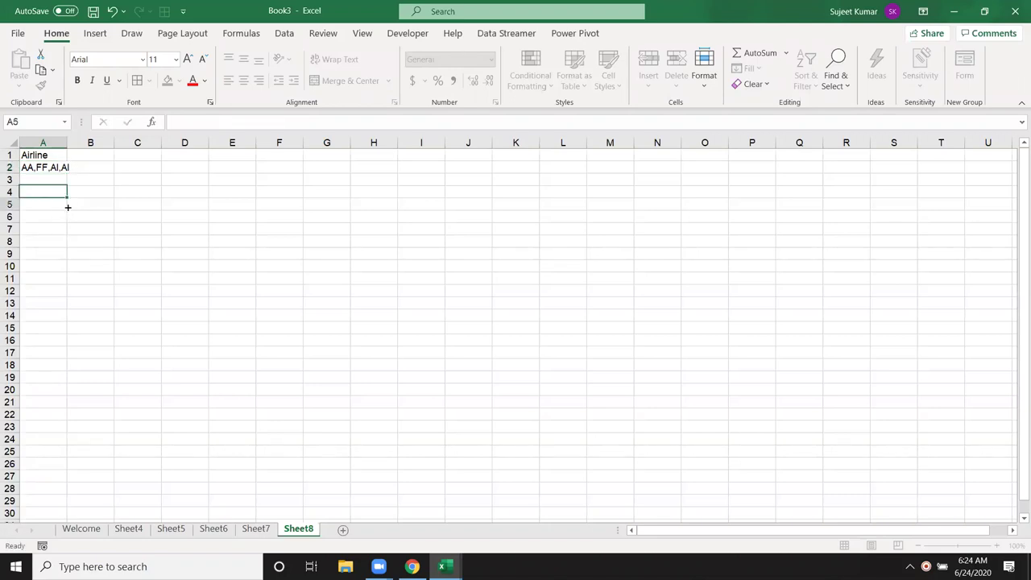
double_click(68, 138)
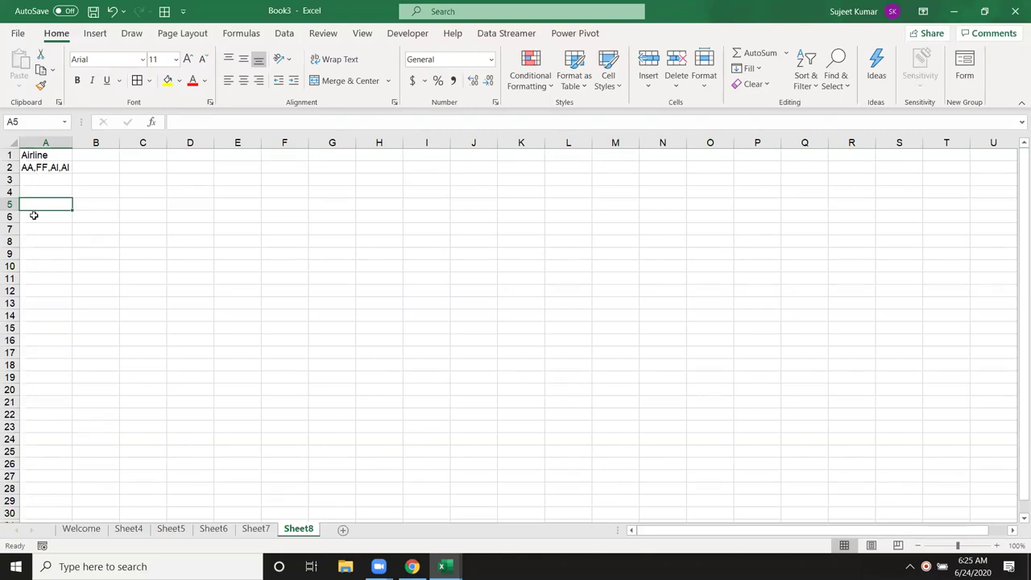
left_click(96, 168)
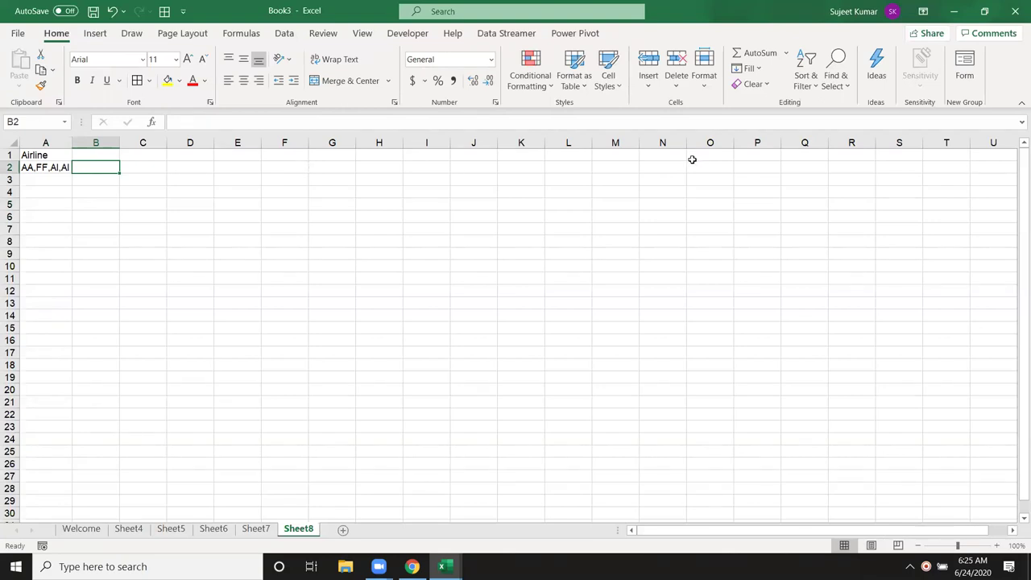
Enter =LEN(A2)-LEN(SUBSTITUTE(A2,",","")) in B2 to count the commas, giving 3.
type("=")
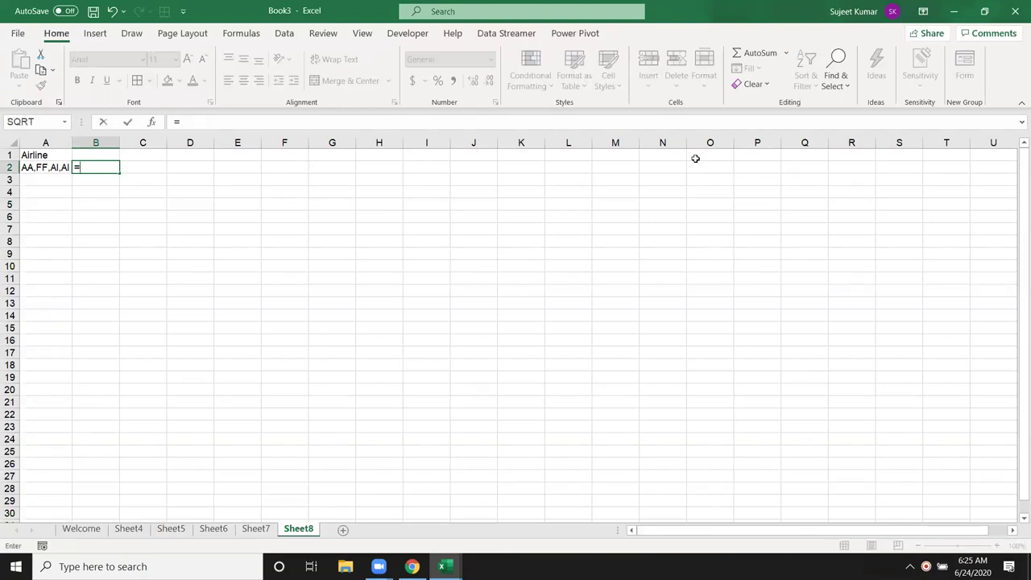
type("le")
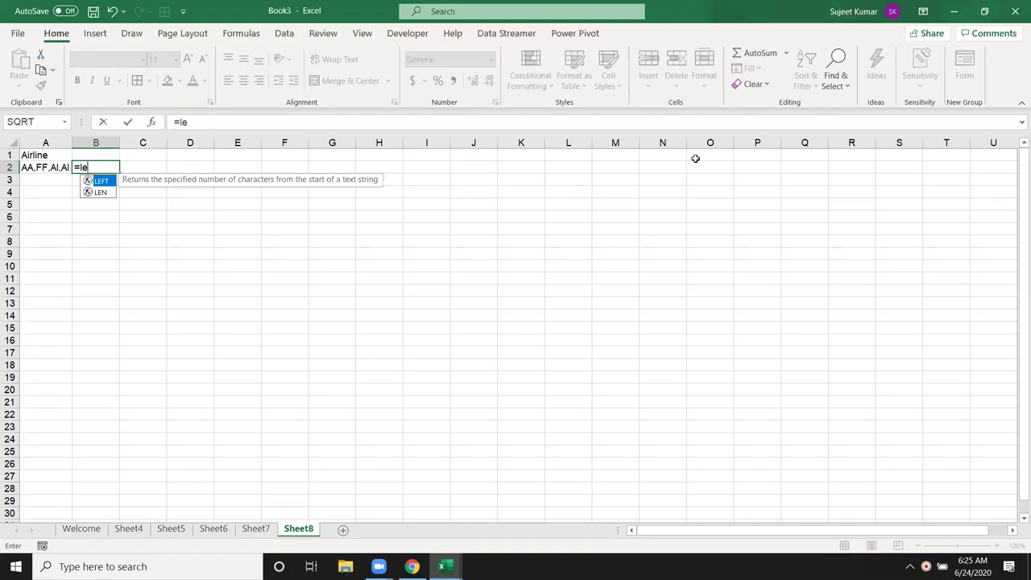
key("Down")
key("Tab")
key("Left")
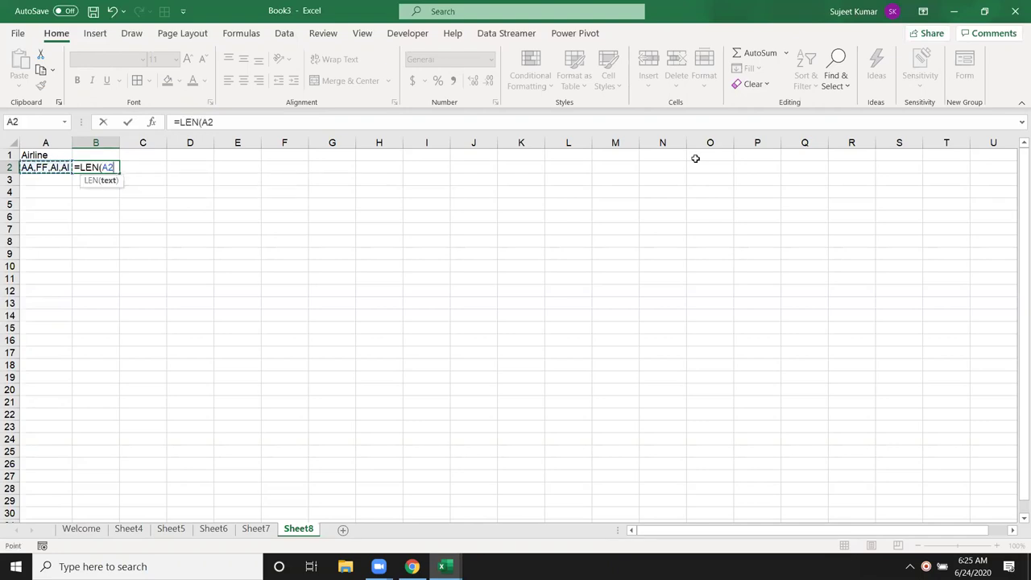
type(")-")
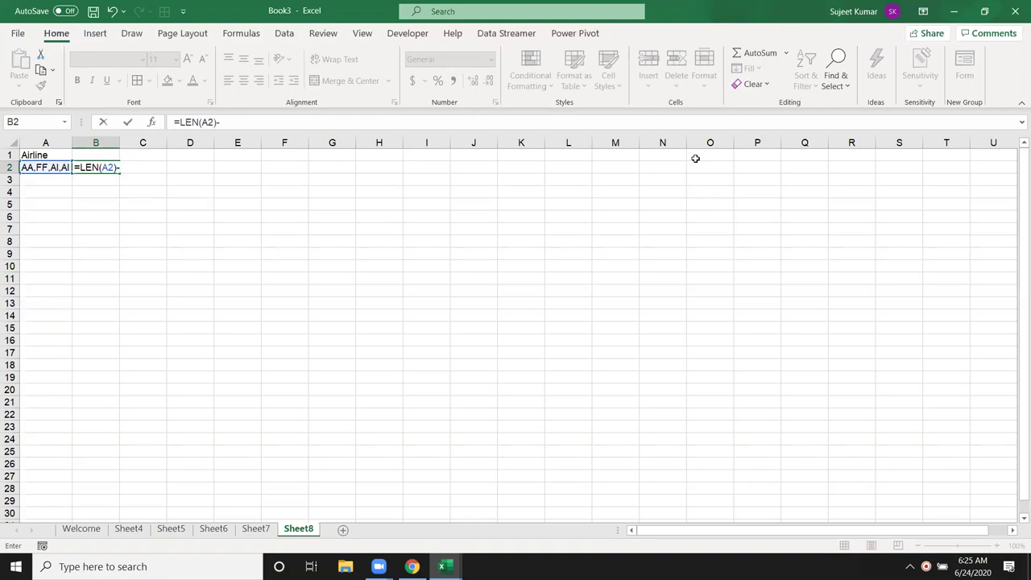
type("le")
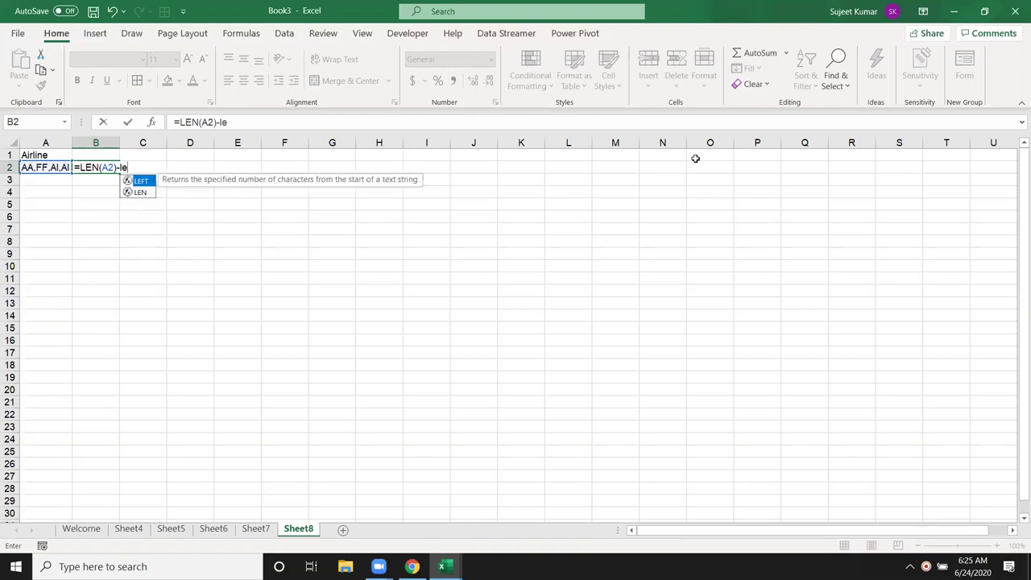
type("n")
key("Tab")
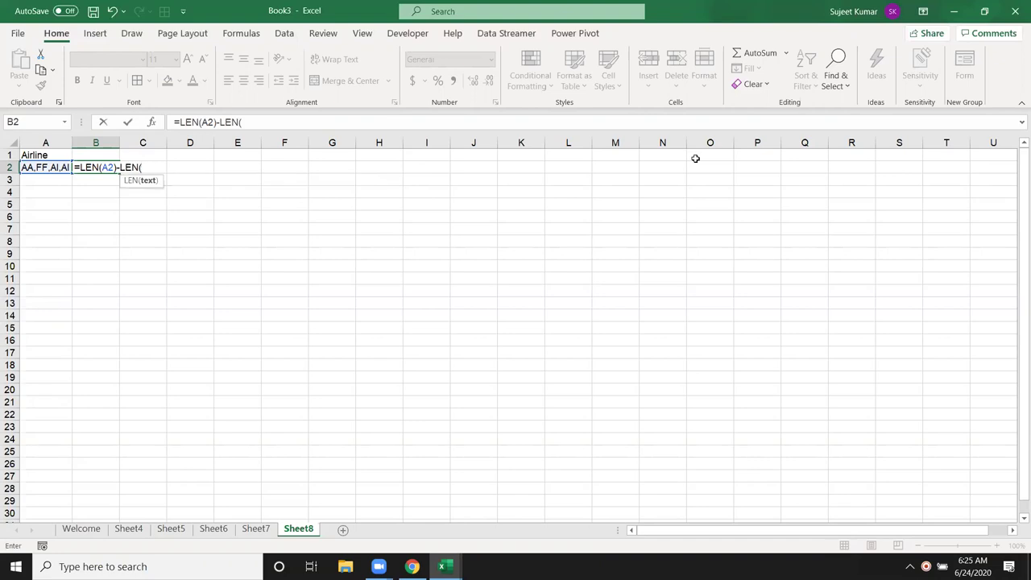
type("su")
key("Tab")
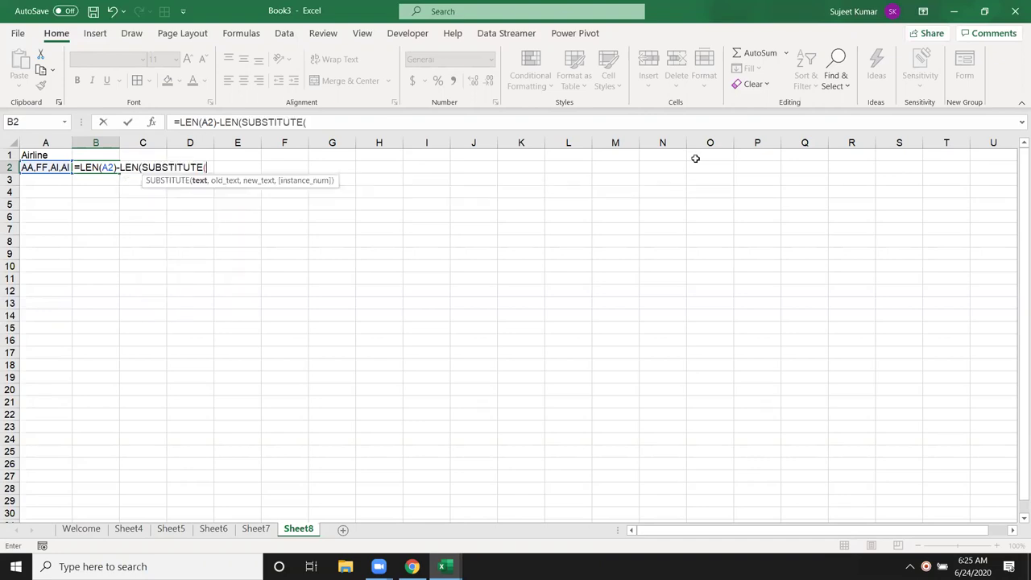
key("Left")
type(",\",\",\"\"")
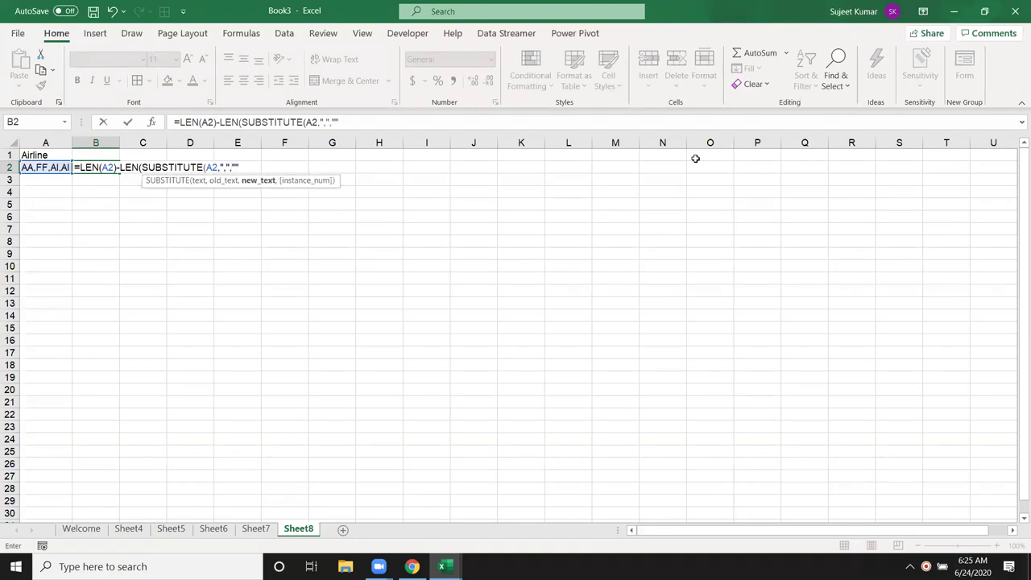
type("))")
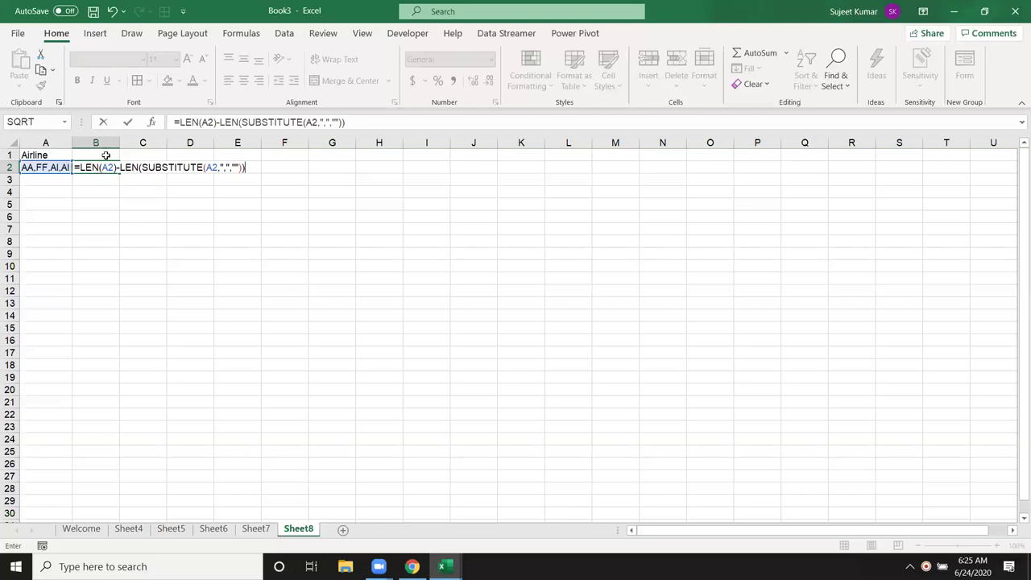
key("Return")
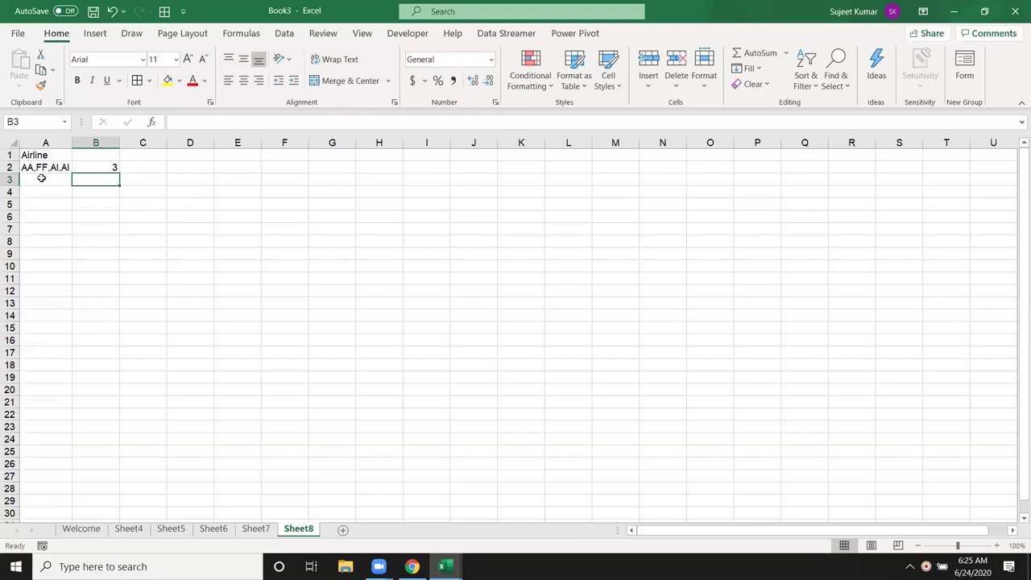
Append +1 to B2's formula so it returns 4 airlines.
left_click(94, 166)
left_click(377, 124)
type("+1")
key("Return")
left_click(104, 168)
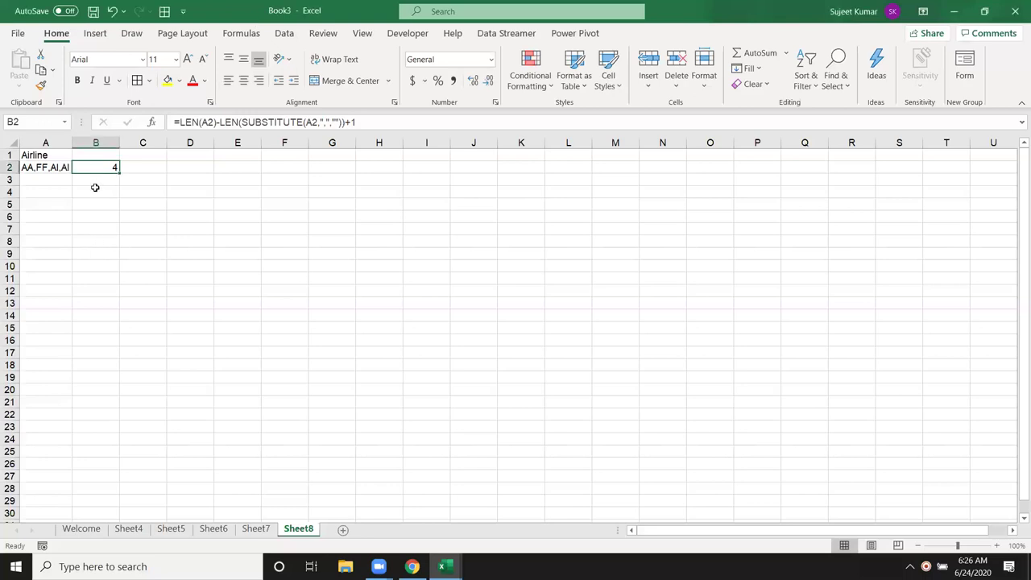
left_click(65, 225)
Enter the header 'Name' in A7 and a full name in A8, then autofit column A.
type("Name")
key("Return")
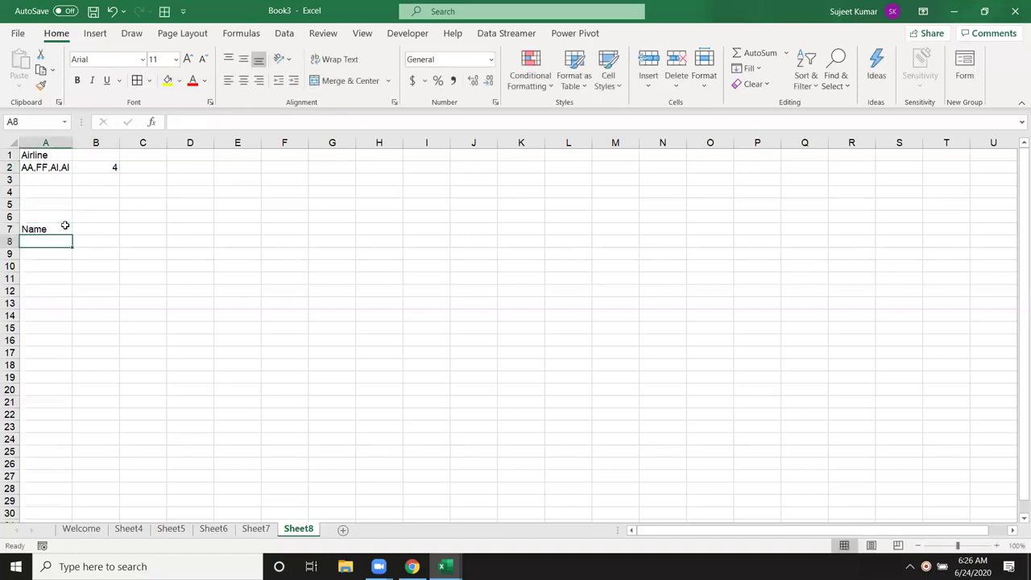
type("Sujeet Kumar ")
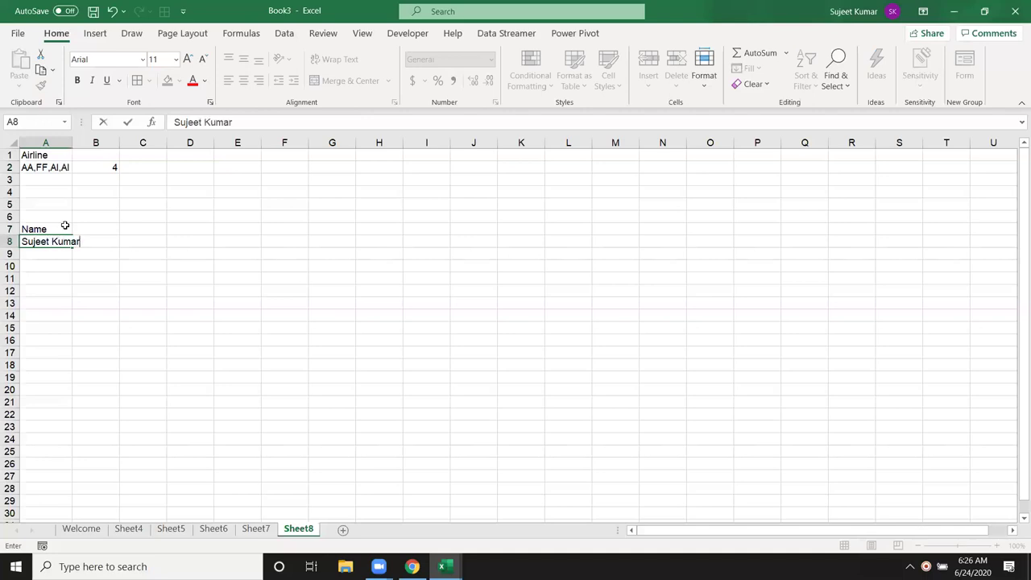
type("Singh")
key("Return")
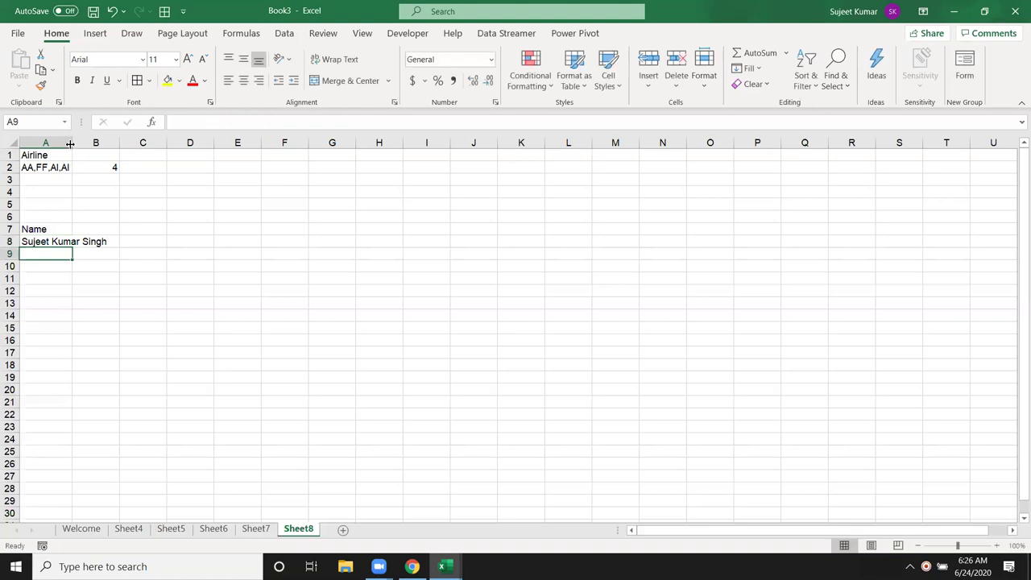
double_click(72, 143)
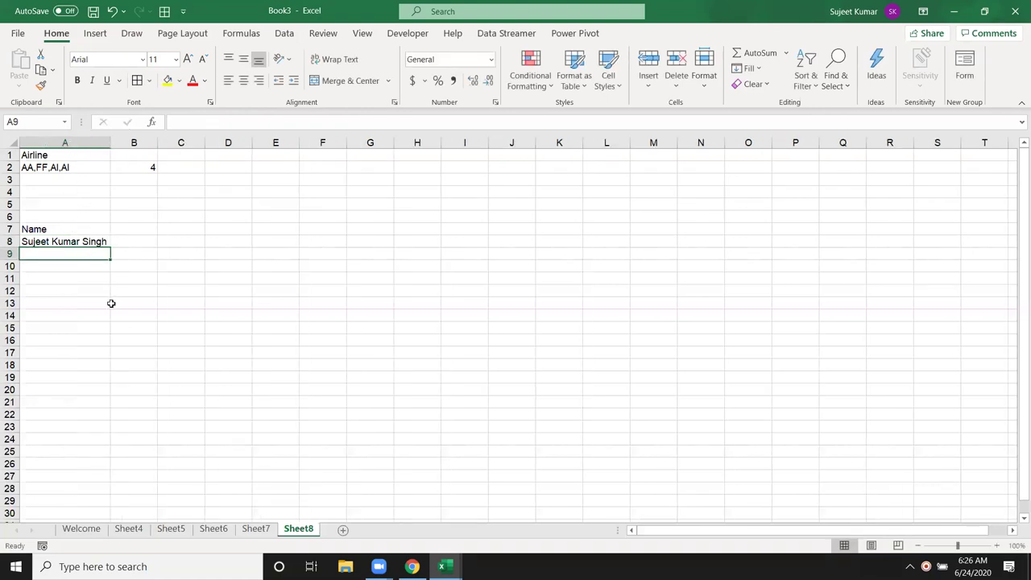
Enter the headers F, M and L in B7:D7.
left_click(144, 232)
type("F")
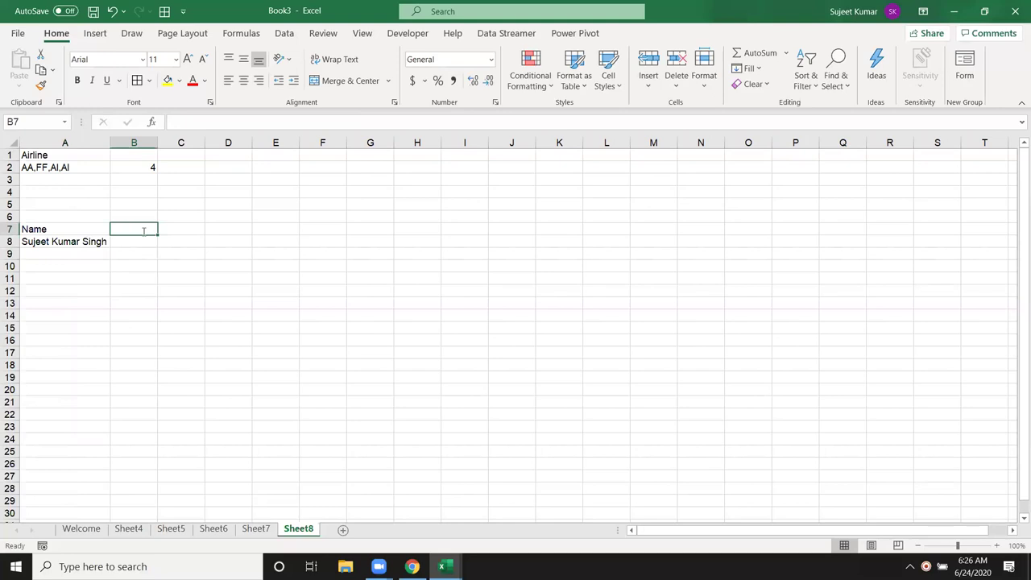
key("Tab")
type("M")
key("Tab")
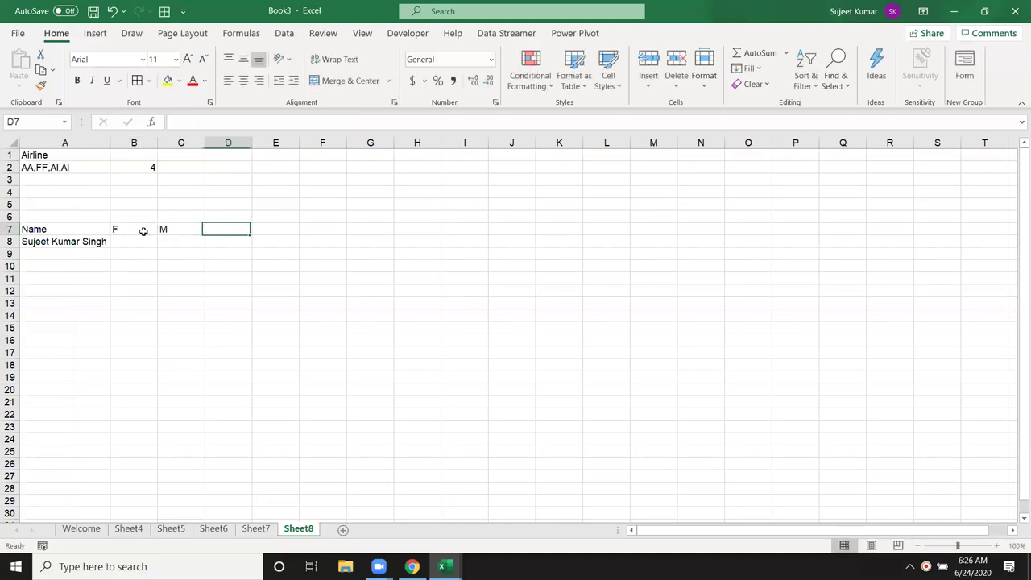
type("L")
key("Return")
Enter =FIND(" ",A8,1) in B9 to locate the first space, giving 7.
key("Down")
type("=fin")
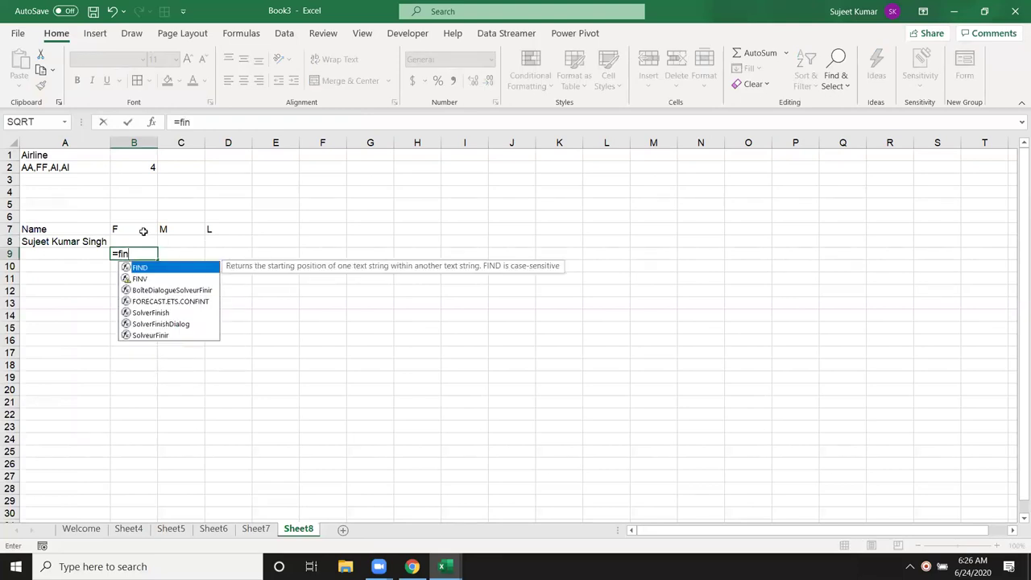
key("Tab")
type("\" \",")
key("Up")
key("Left")
type(",1")
key("ctrl+Return")
Enter =LEFT(A8,B9-1) in B8 to extract the first name.
key("Up")
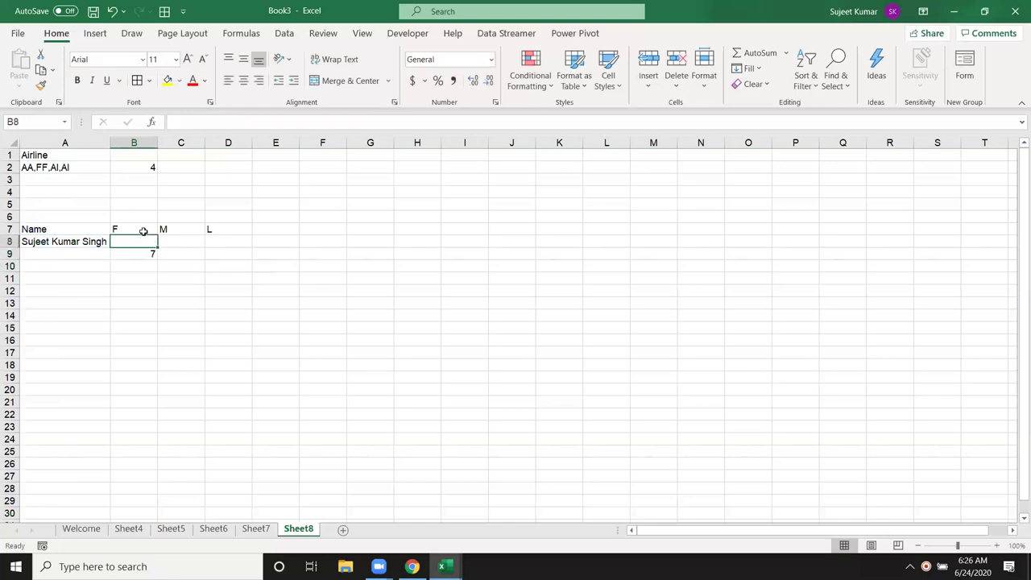
type("=le")
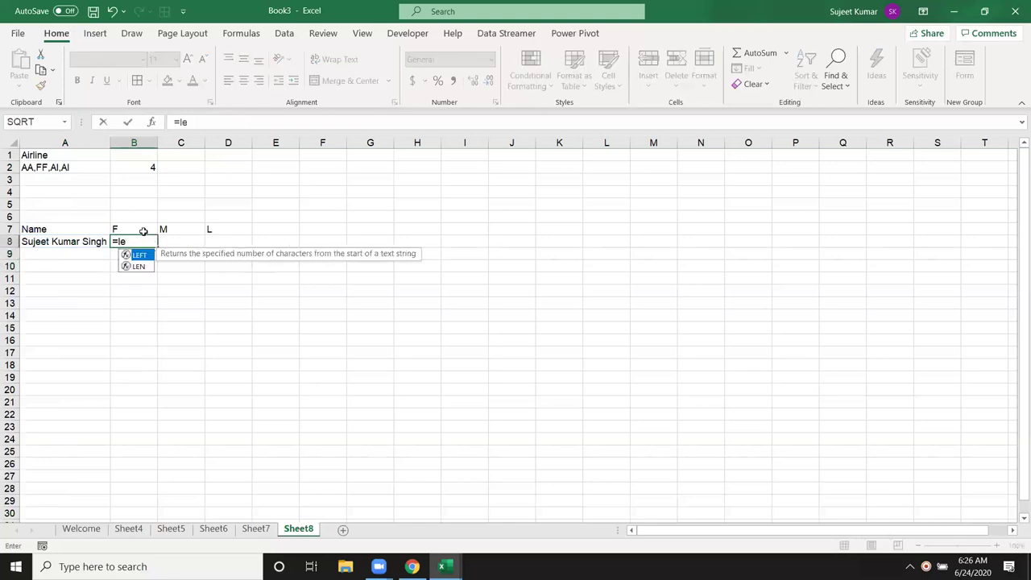
key("Tab")
key("Left")
type(",")
key("Down")
type("-1")
key("Return")
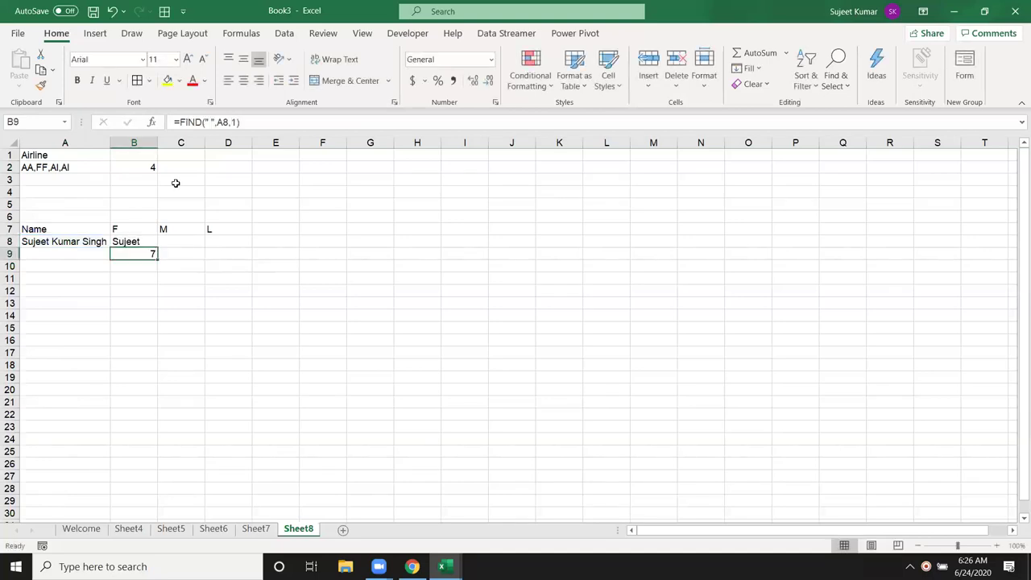
left_click(138, 241)
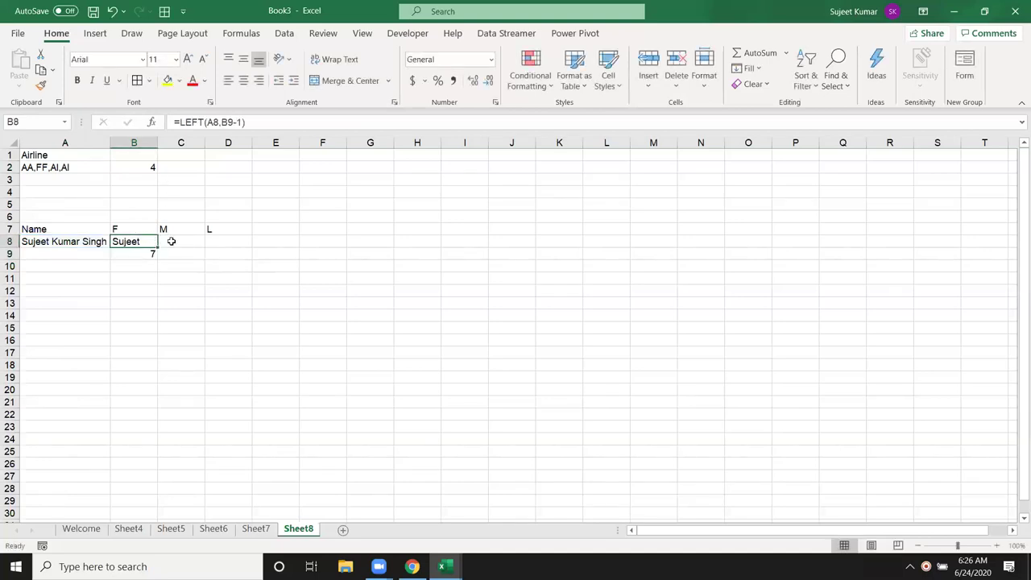
left_click(172, 241)
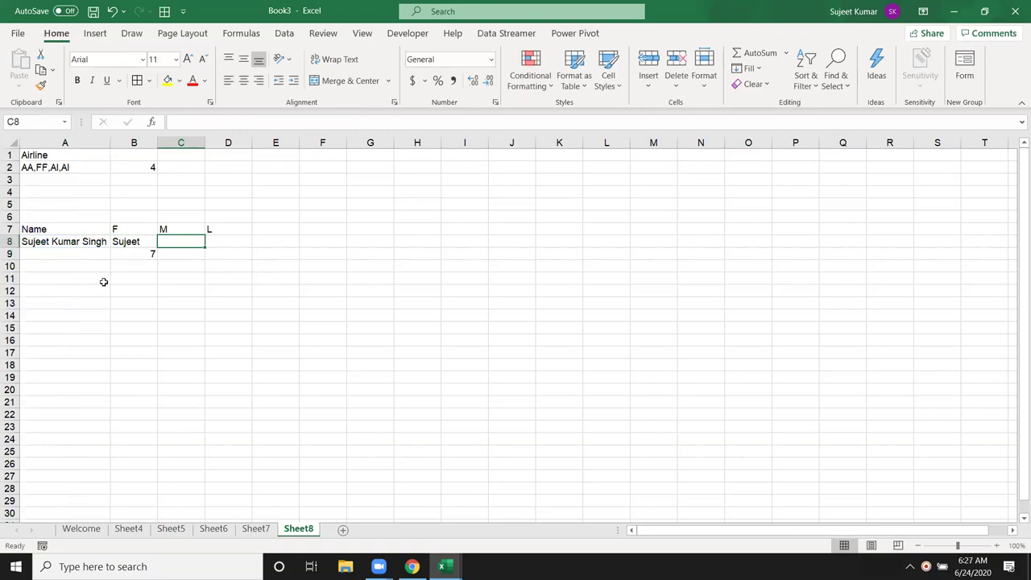
Enter =FIND(" ",A8,1) in C9 as a first version of the space search.
left_click(172, 254)
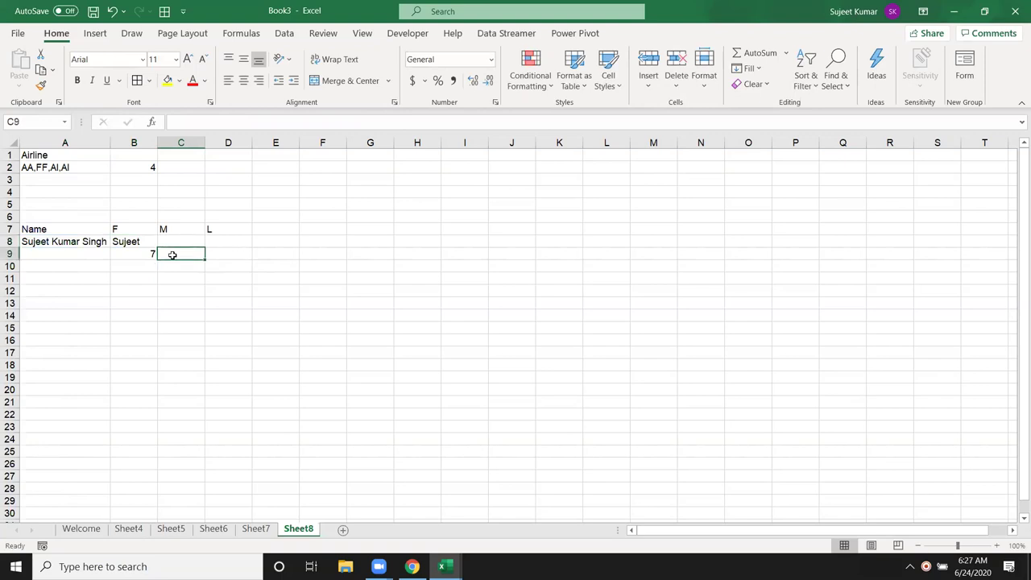
type("=fn")
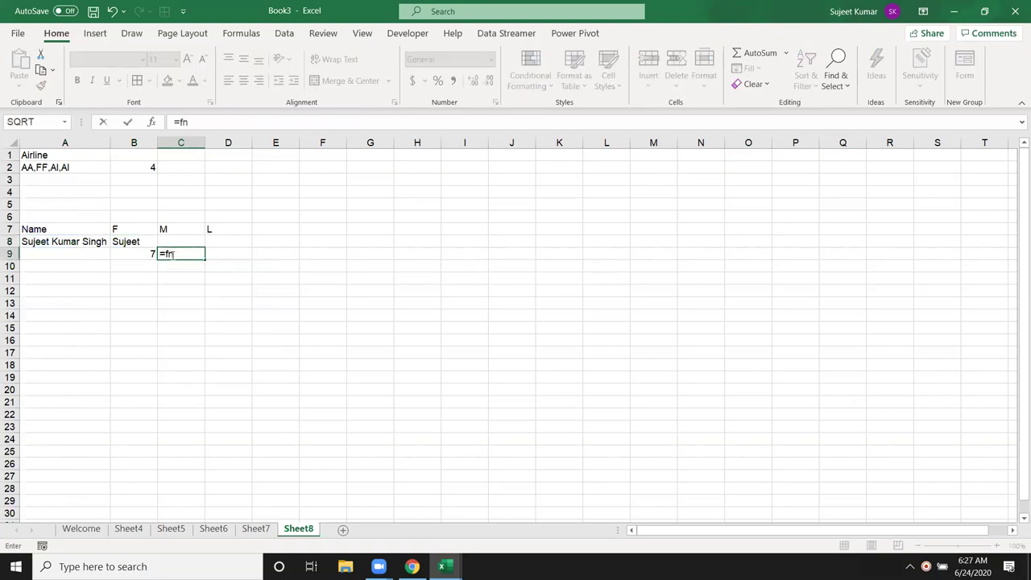
key("BackSpace")
type("i")
type("n")
key("Tab")
key("Left")
key("Up")
key("Left")
type(",")
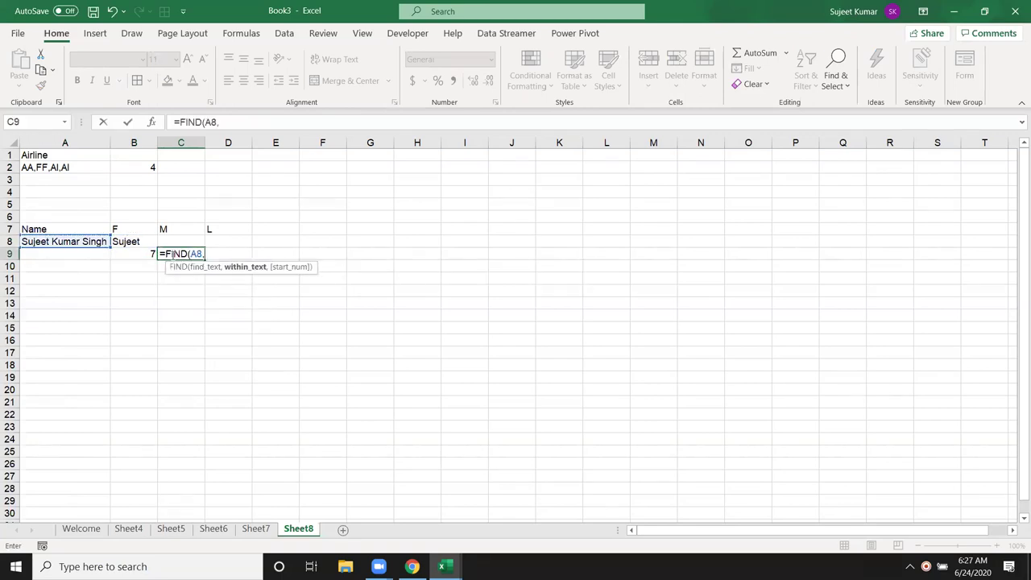
key("BackSpace")
key("BackSpace")
key("BackSpace")
type("\"")
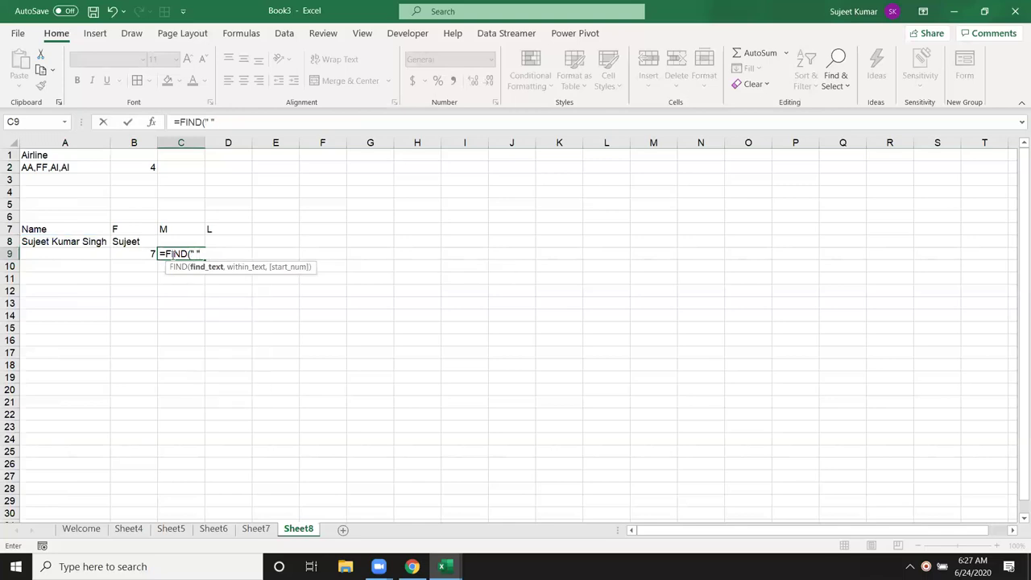
type(",")
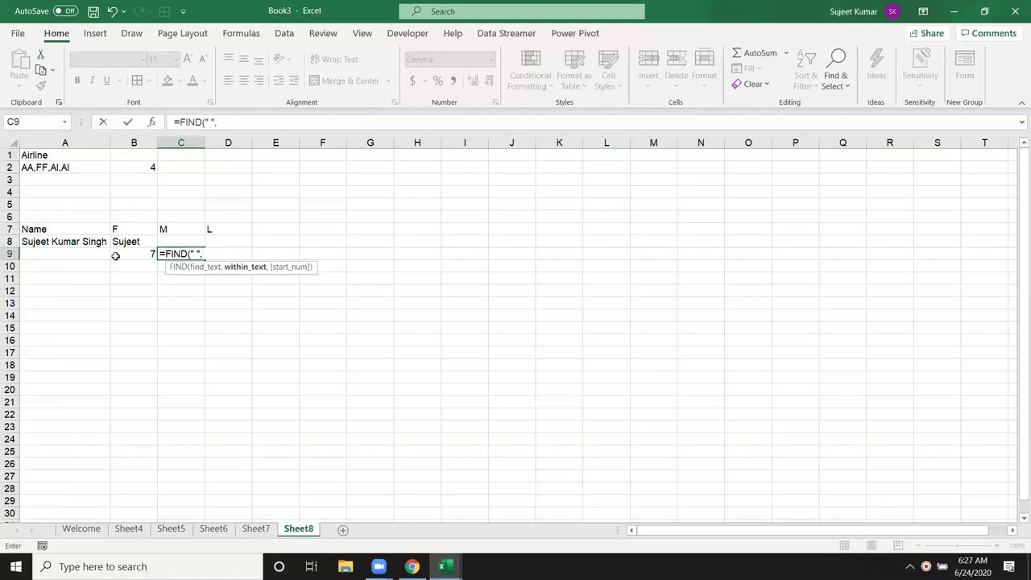
left_click(69, 242)
type(",")
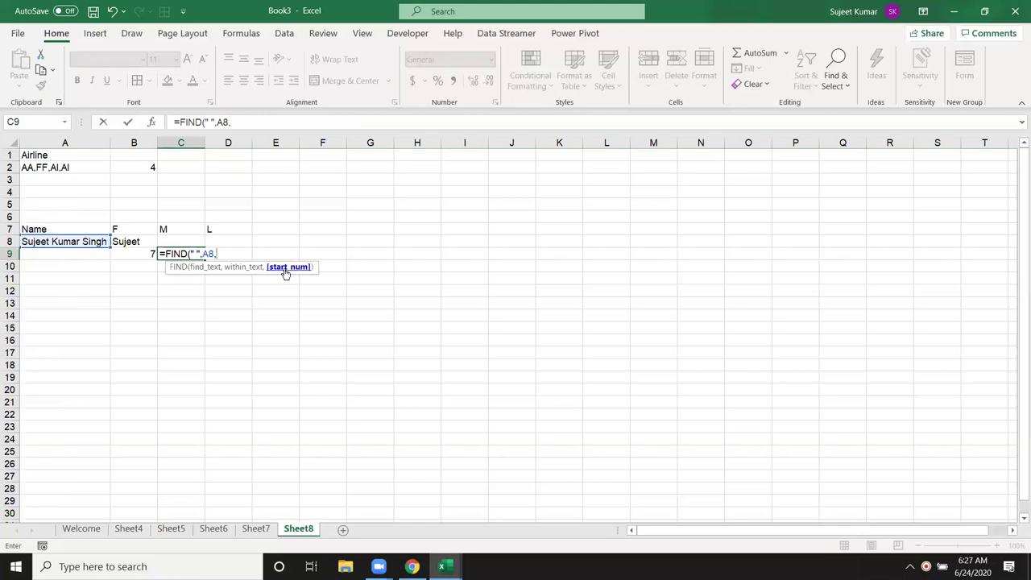
type("1")
key("Return")
Change C9's start position to B9+1 so it returns 13, the second space.
left_click(175, 258)
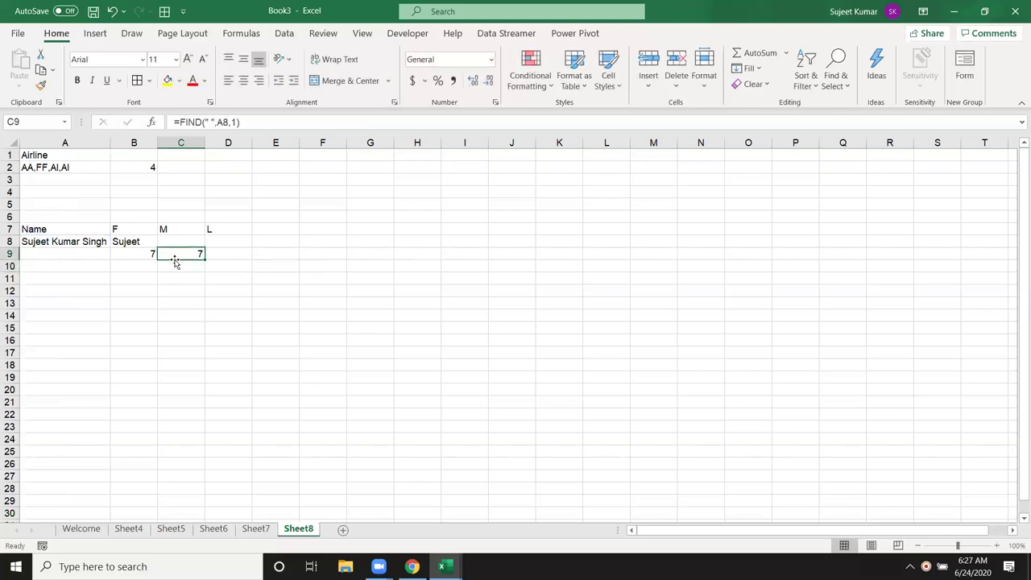
double_click(174, 260)
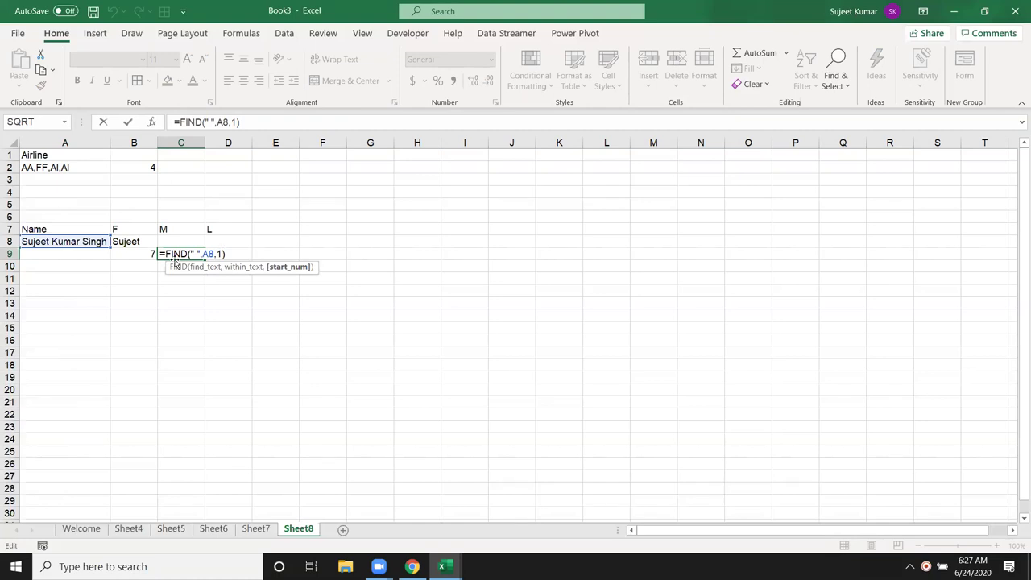
key("BackSpace")
left_click(141, 252)
type("+1")
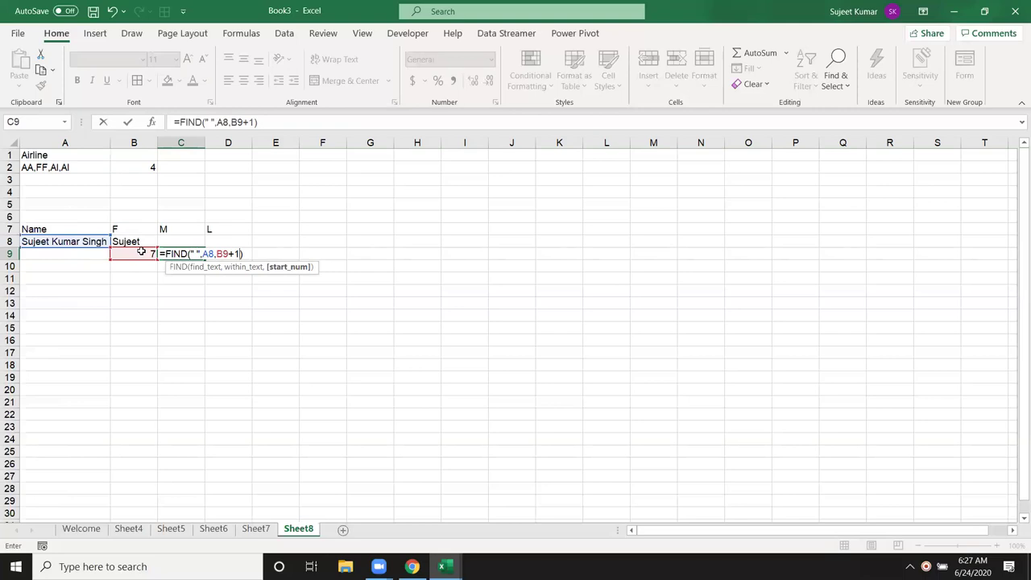
key("Return")
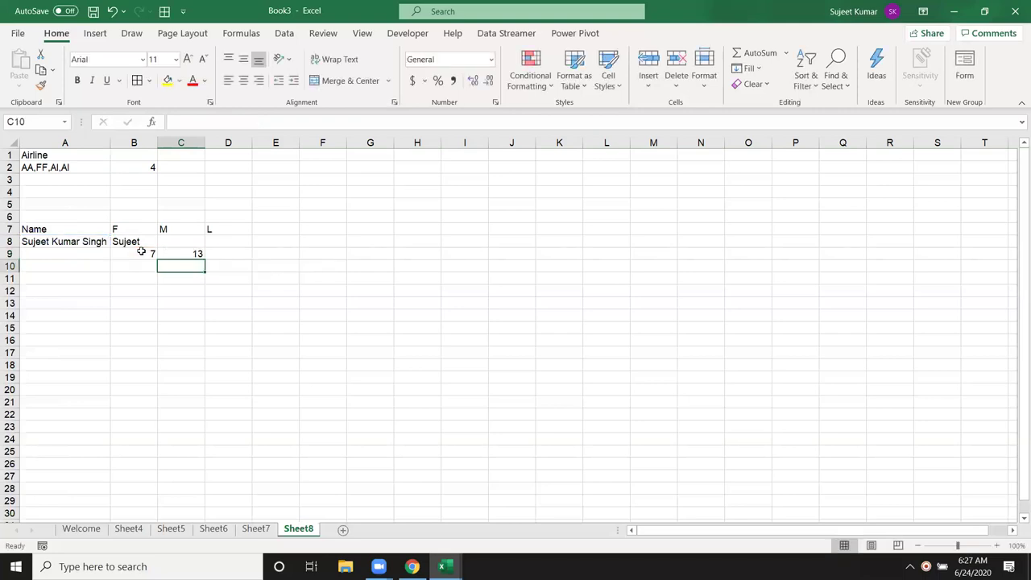
key("Up")
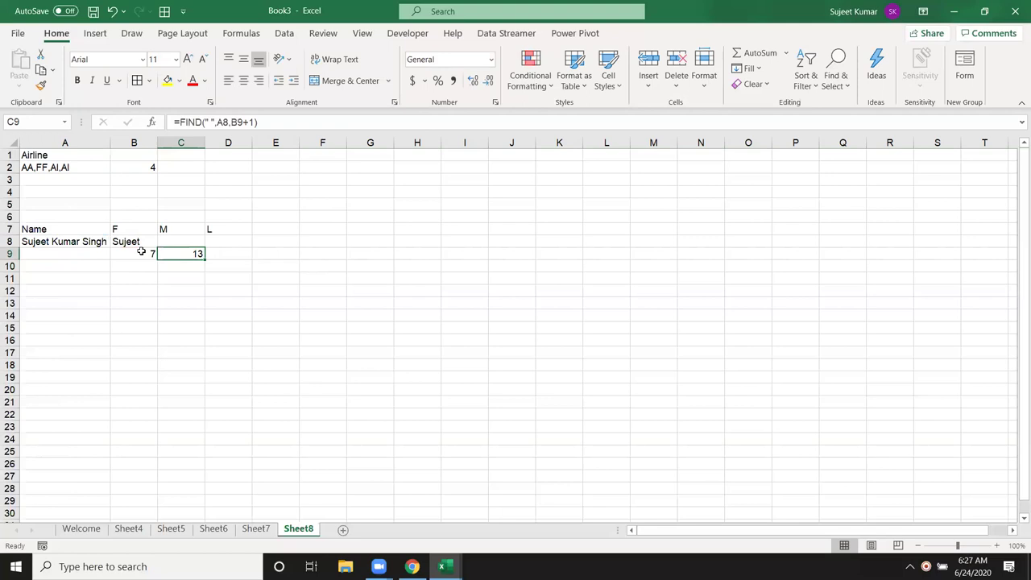
key("Up")
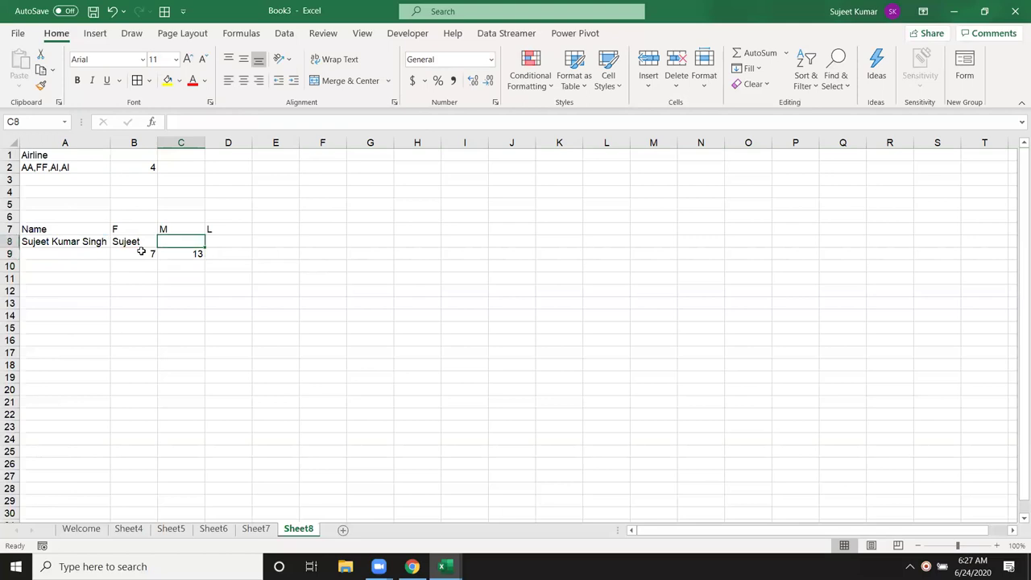
Enter =MID(A8,B9+1,C9-B9) in C8 to extract the middle name.
type("=")
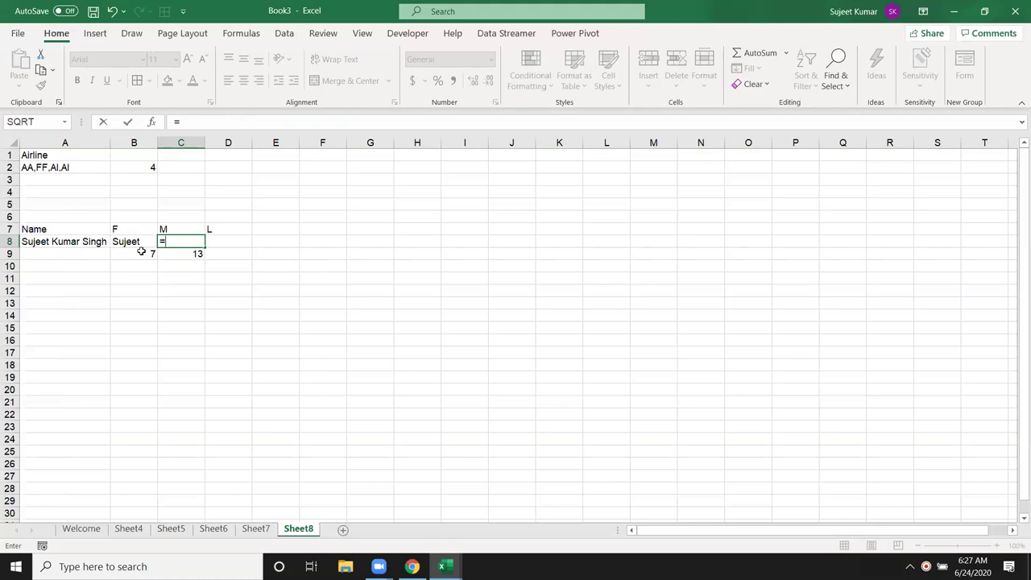
type("mi")
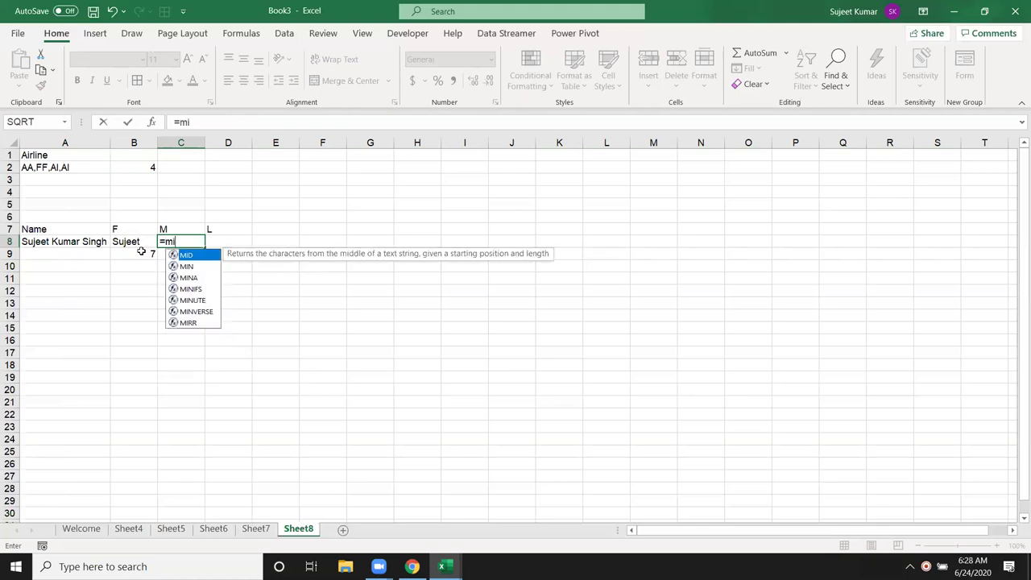
key("Tab")
left_click(95, 240)
type(",")
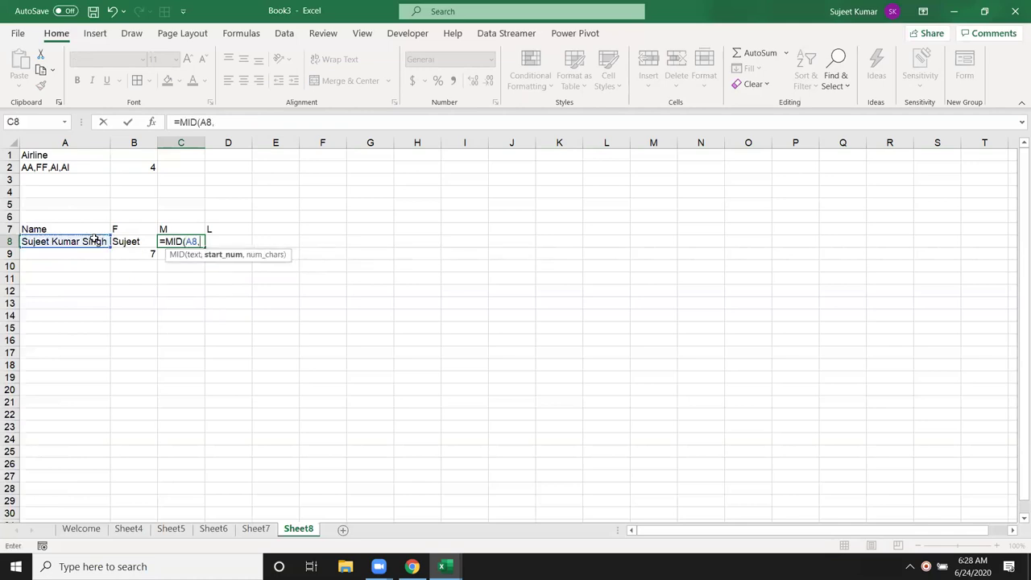
key("Down")
key("Left")
type("+")
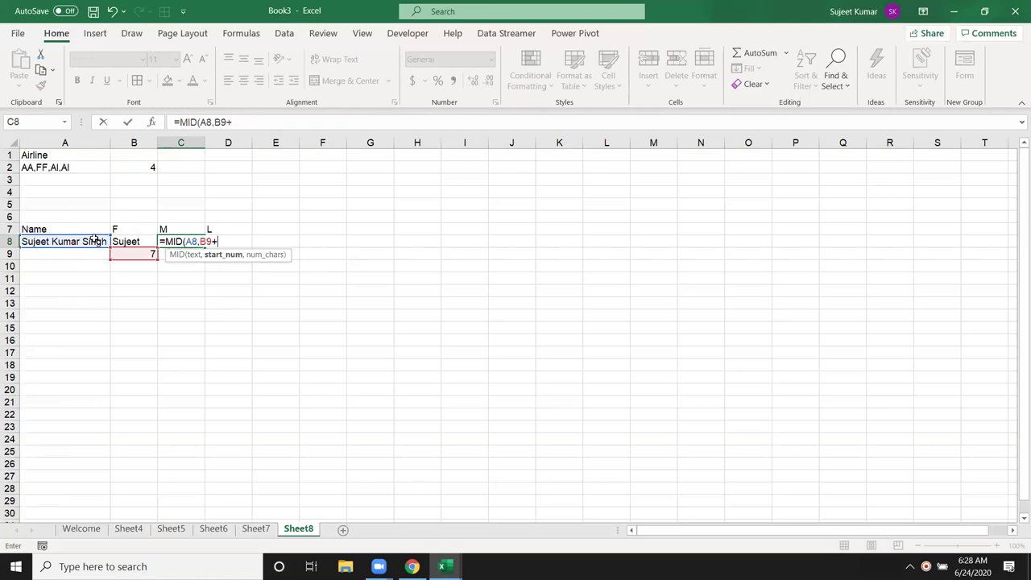
type("1")
type(",")
key("Down")
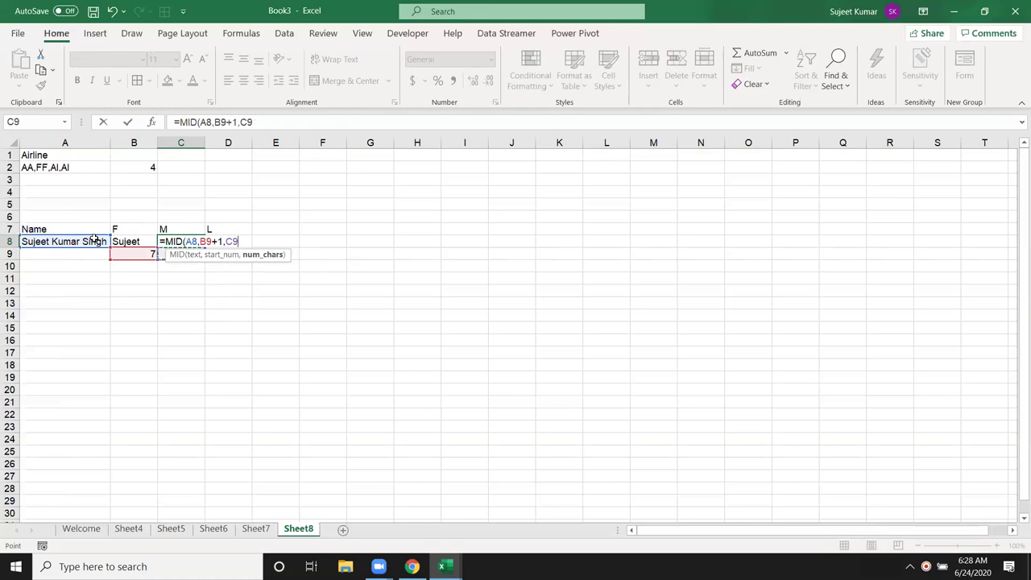
type("-")
key("Left")
key("Down")
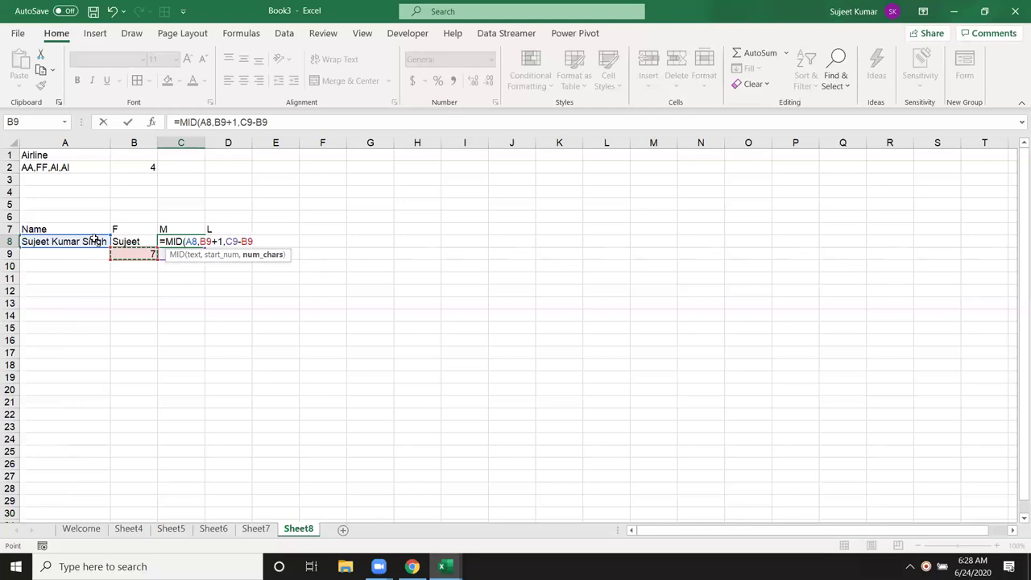
key("Return")
key("Up")
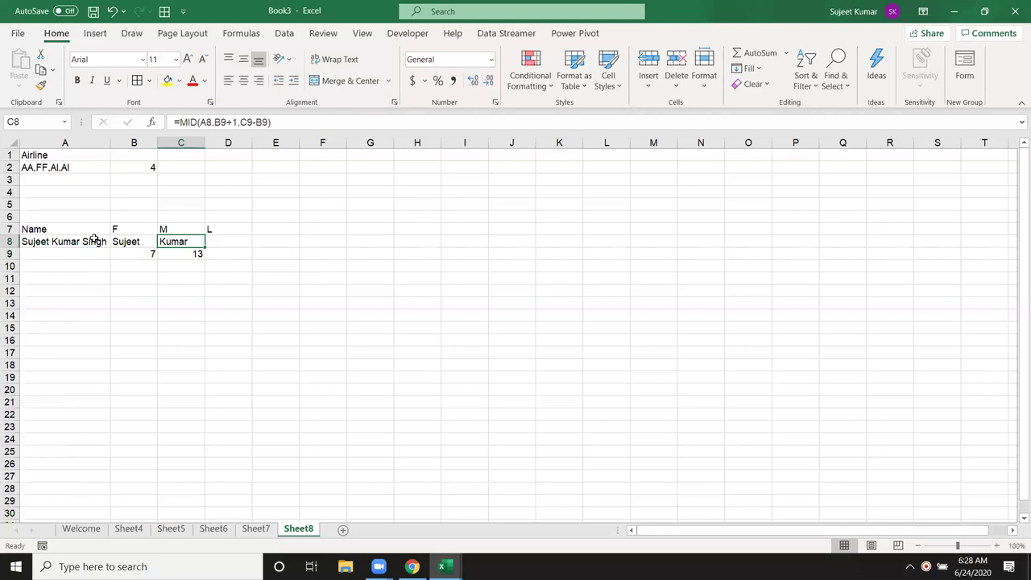
key("Right")
Start D8's formula as =RIGHT(A8,LEN(, fixing the mistyped LEN name.
type("=")
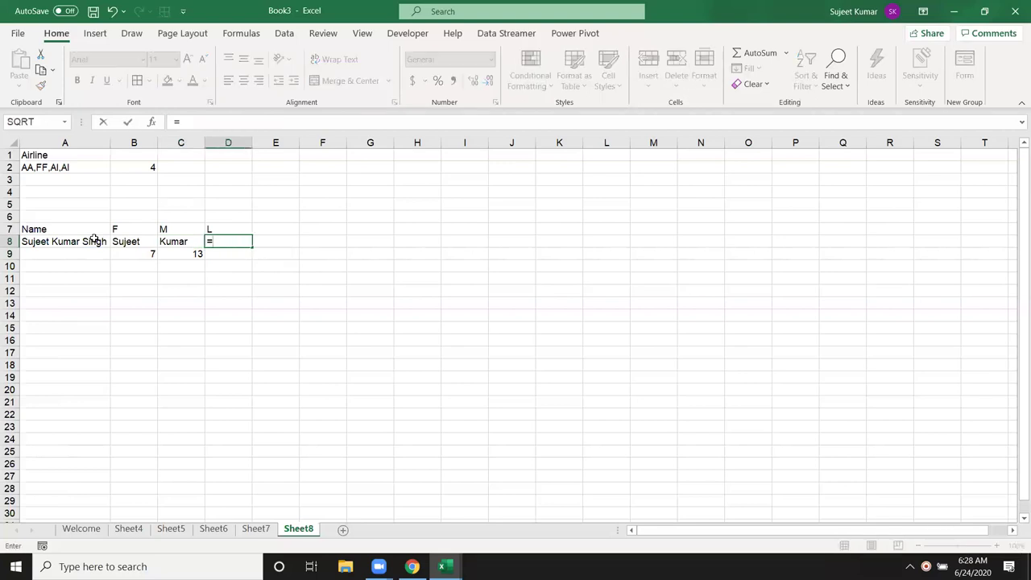
type("ri")
key("Tab")
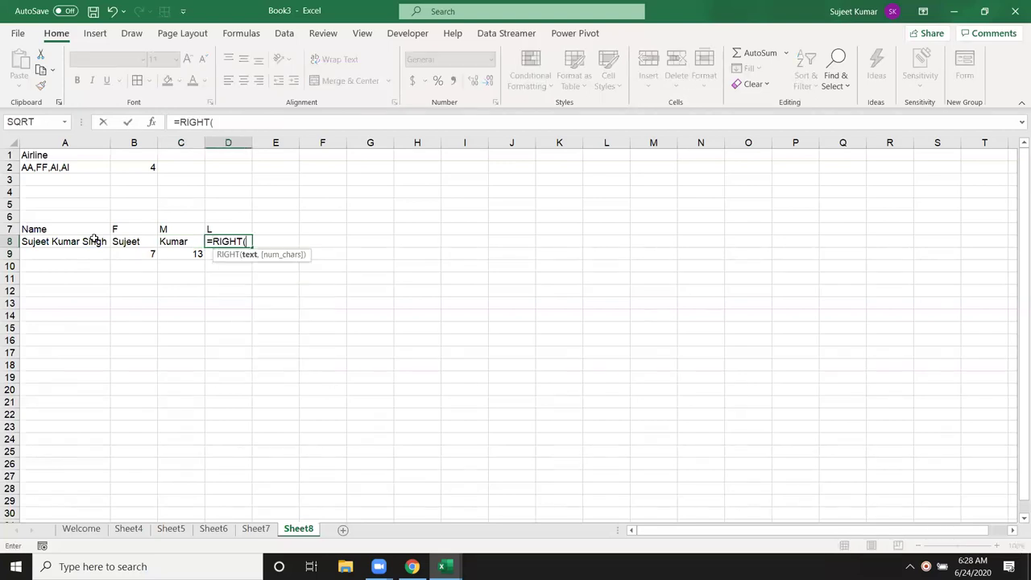
key("Left")
key("Left")
key("Left")
type(",lem")
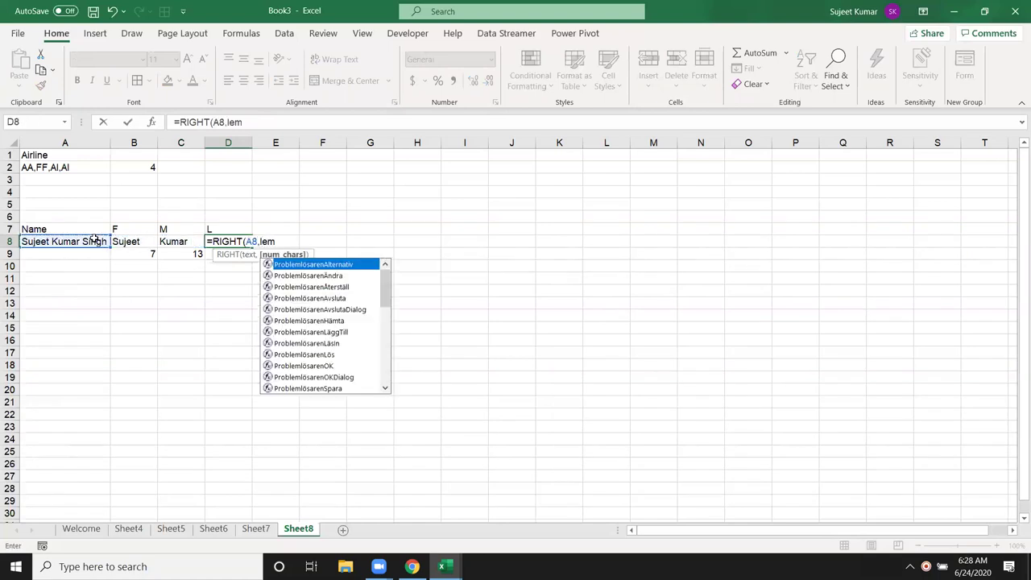
key("BackSpace")
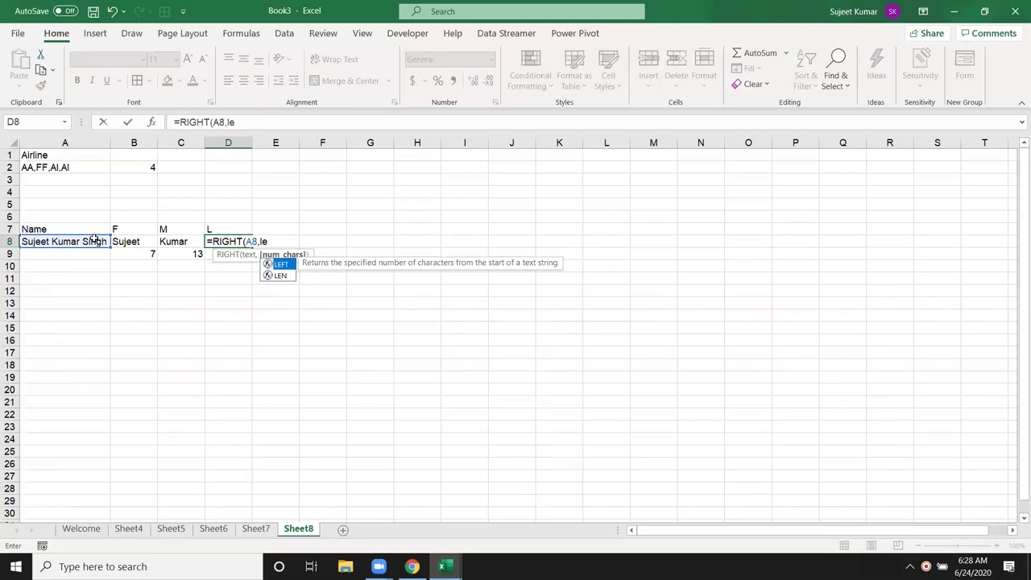
key("Down")
type("'")
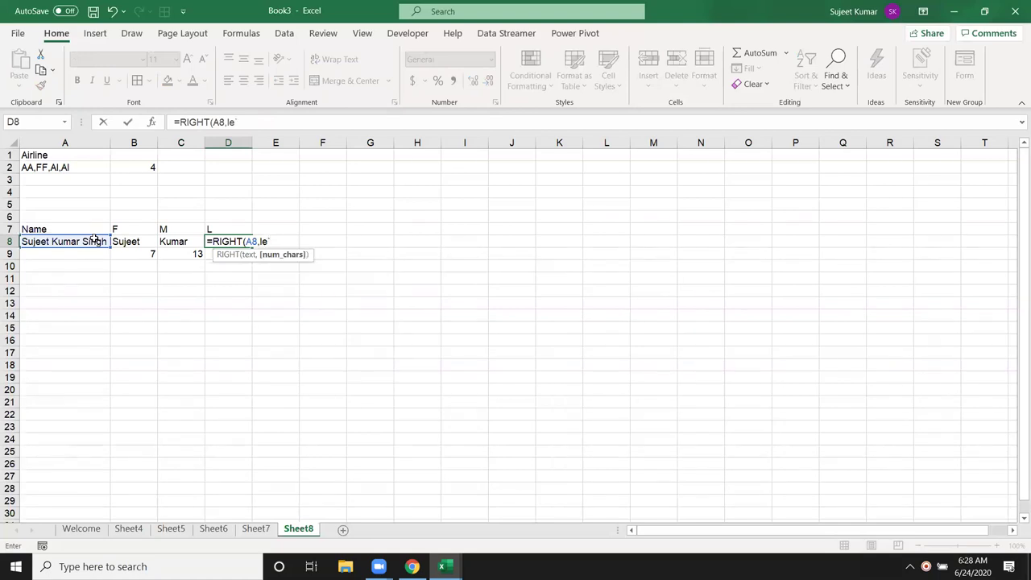
key("BackSpace")
type("n")
Complete D8 as =RIGHT(A8,LEN(A8)-C9) to show the last name.
key("Tab")
key("Left")
left_click(94, 239)
type(")-")
key("Down")
key("Left")
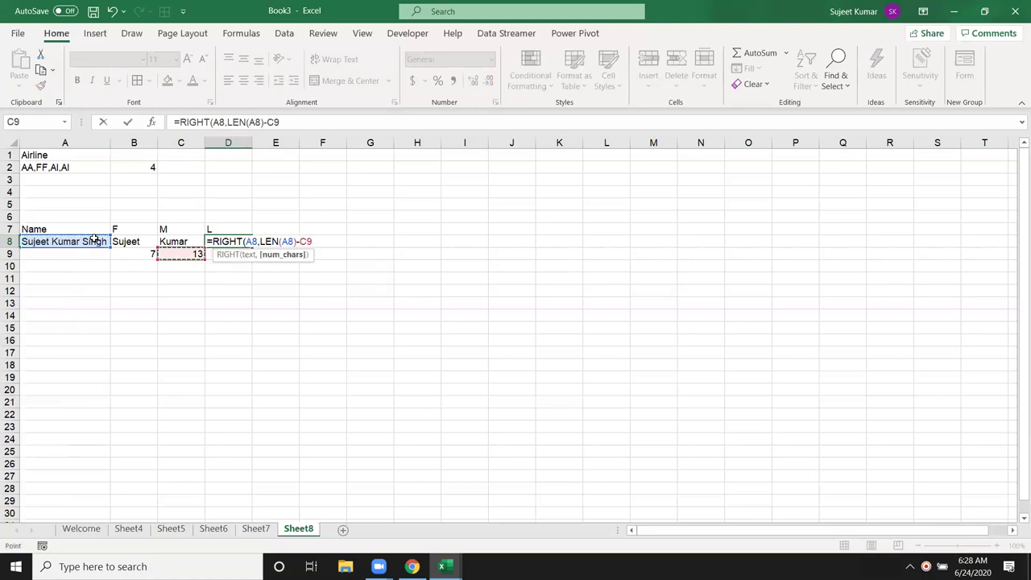
key("Return")
key("Return")
key("Down")
key("Left")
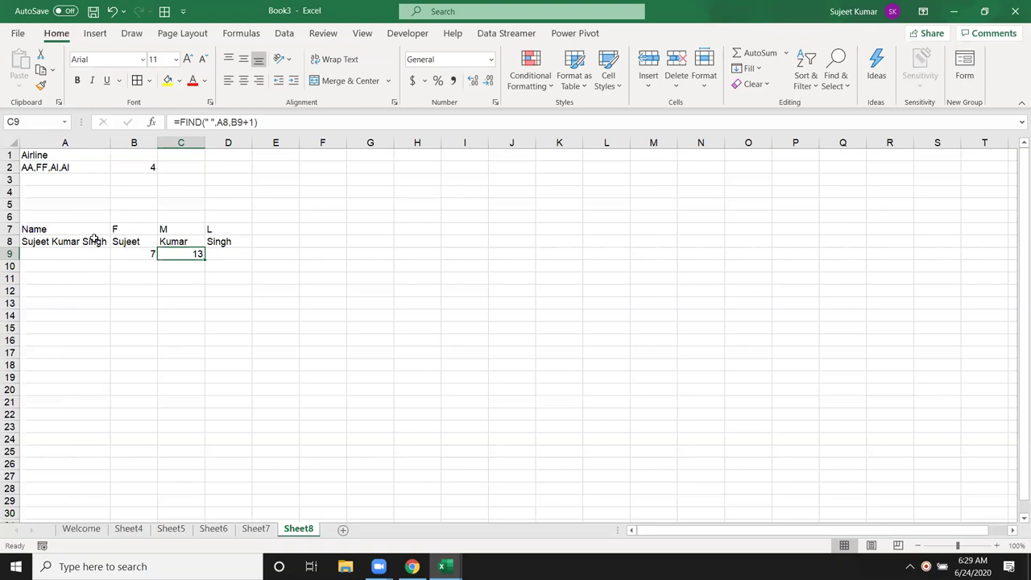
left_click(49, 155)
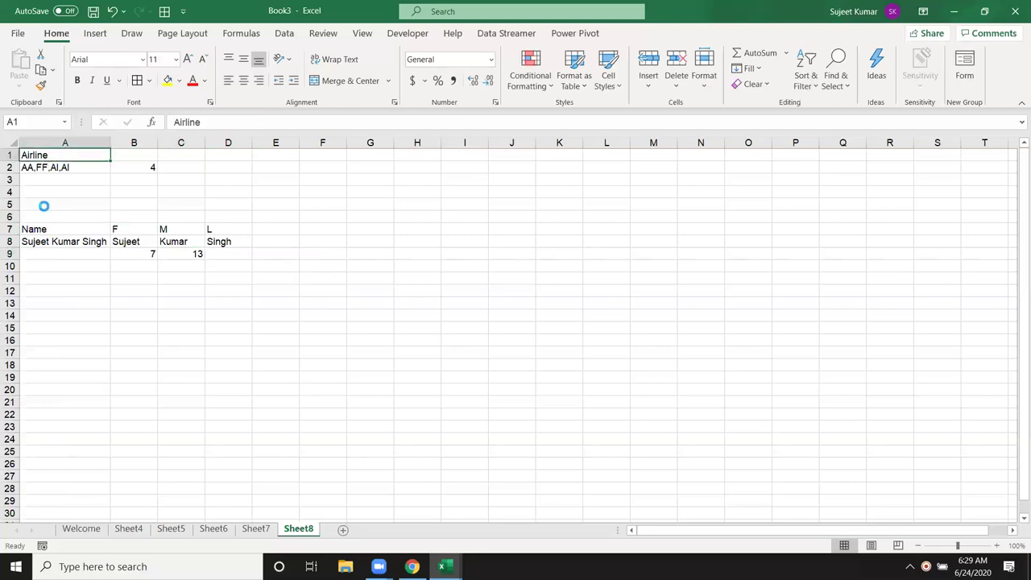
key("ctrl+c")
left_click(49, 279)
left_click(47, 309)
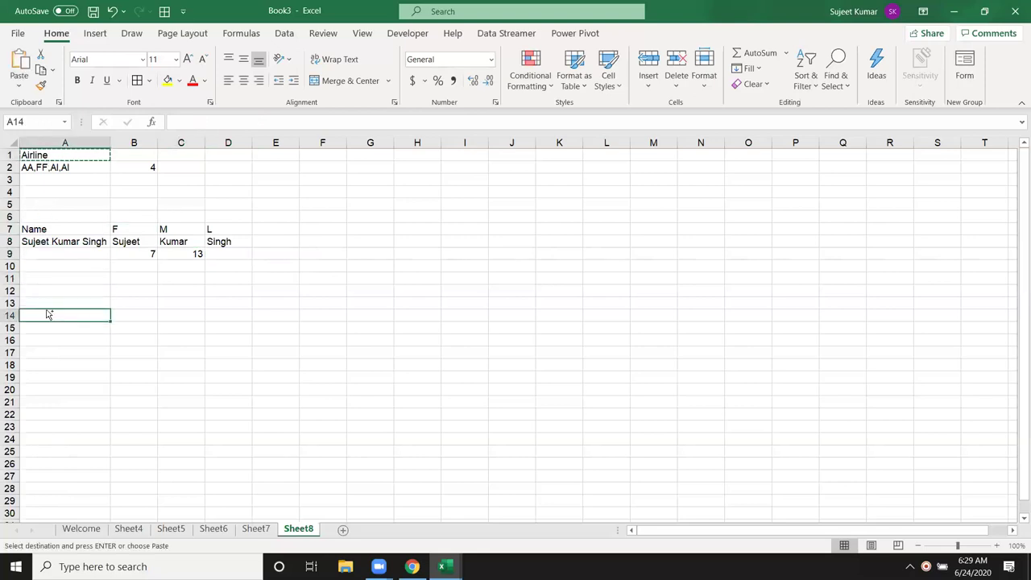
key("Return")
key("ctrl+v")
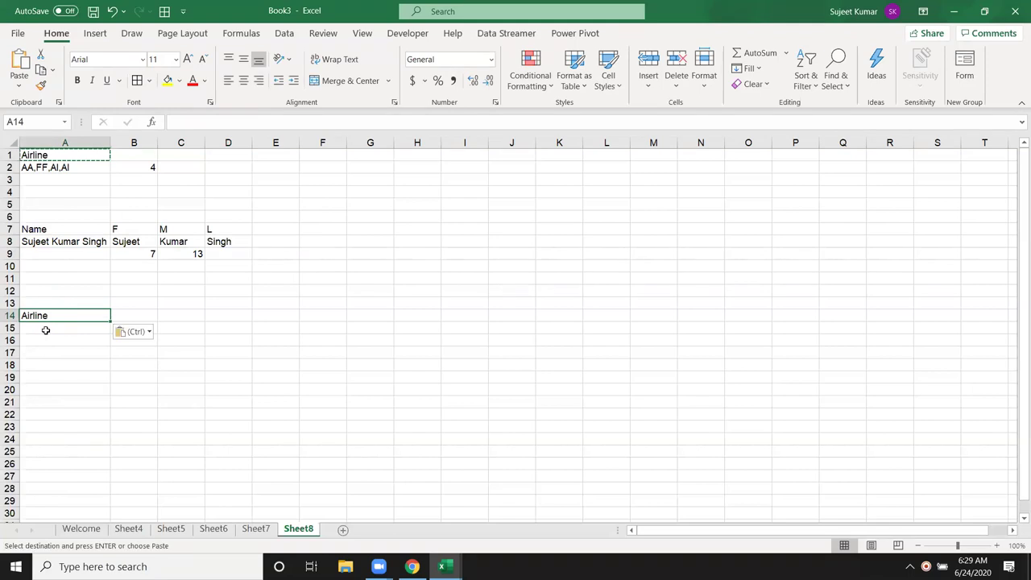
left_click(46, 330)
key("Escape")
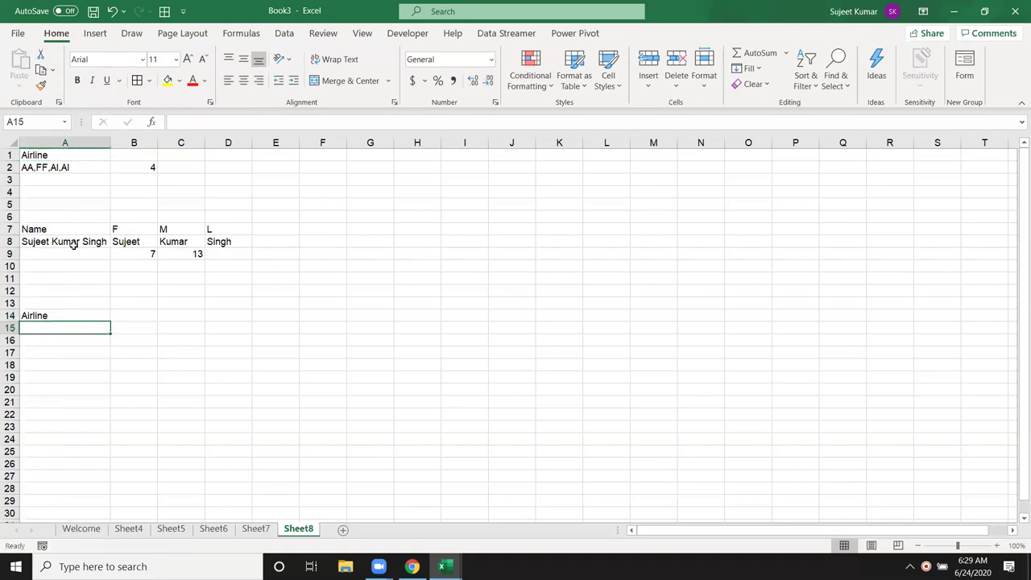
type("AA")
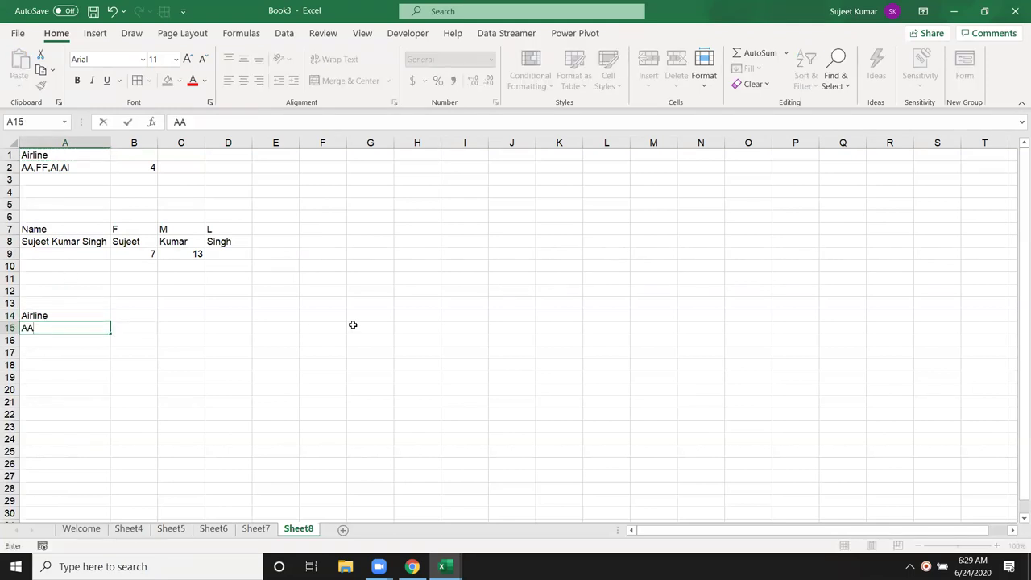
type(",AA,AA,AA,AA")
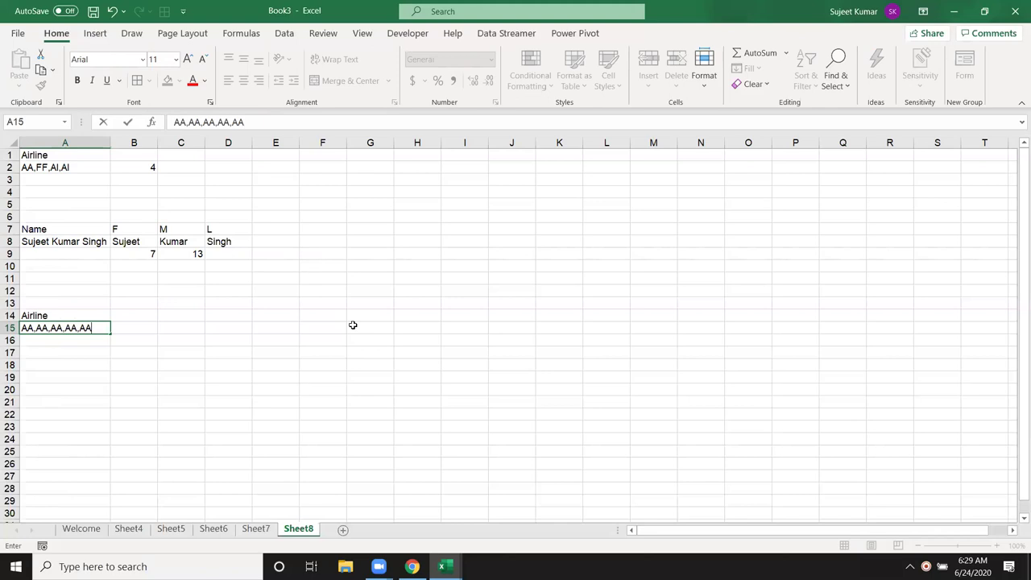
key("Return")
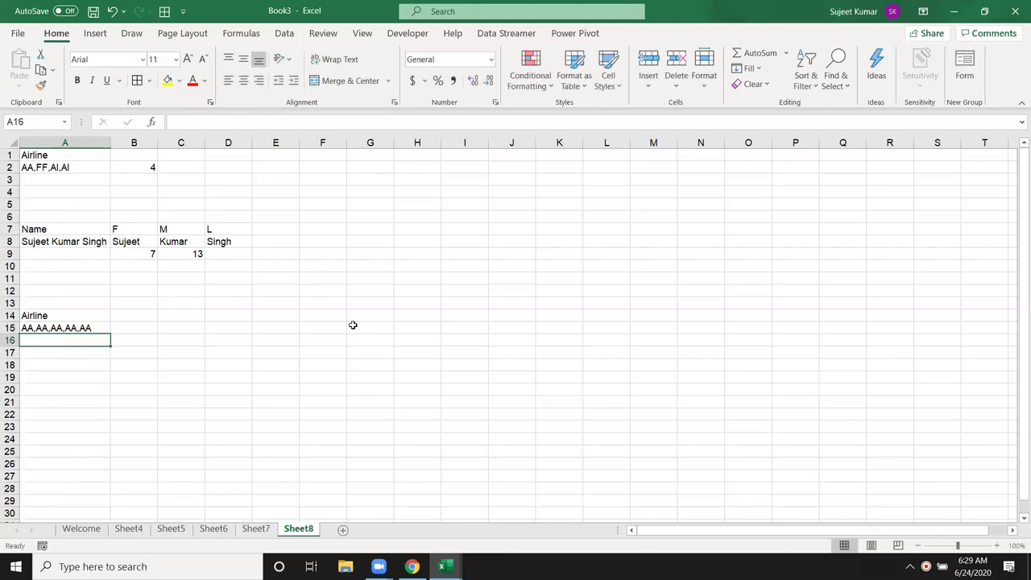
key("Up")
key("Up")
key("Right")
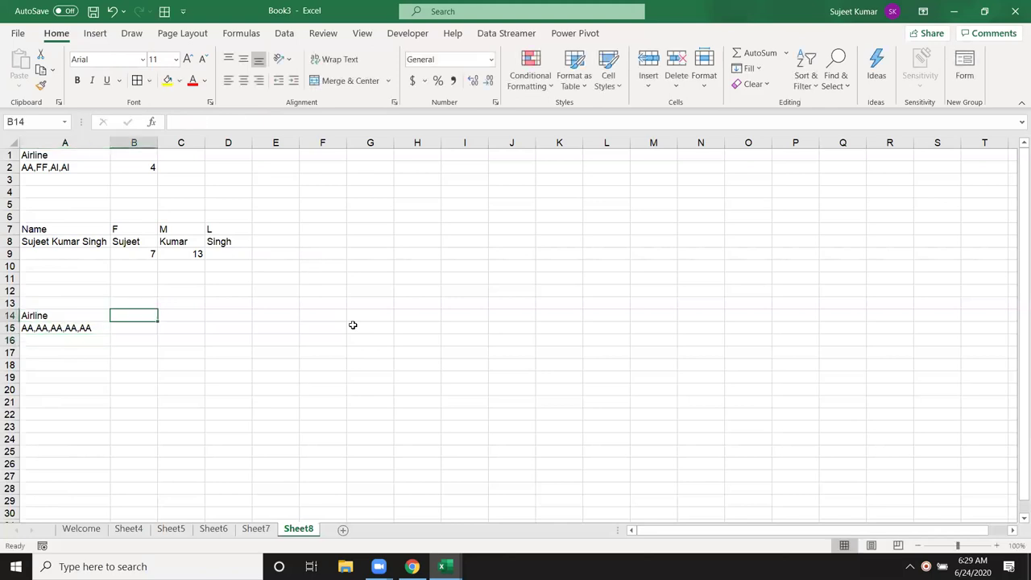
key("Down")
key("Left")
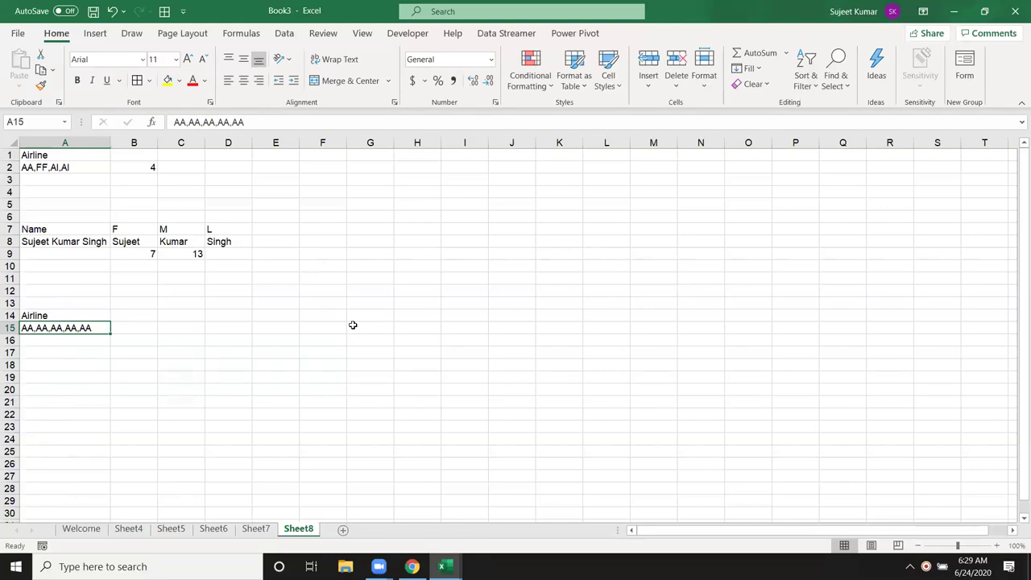
left_click(82, 166)
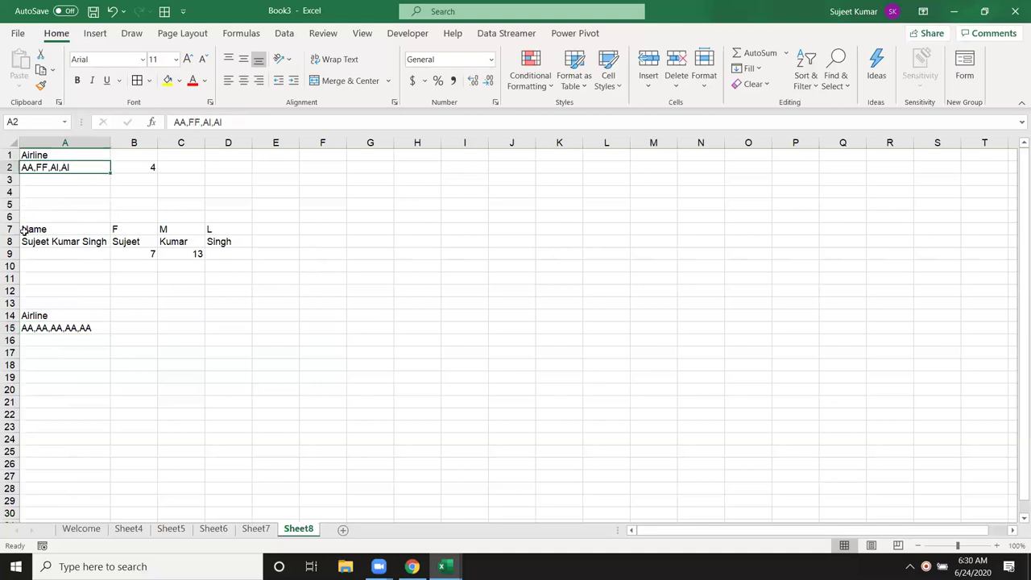
left_click(46, 329)
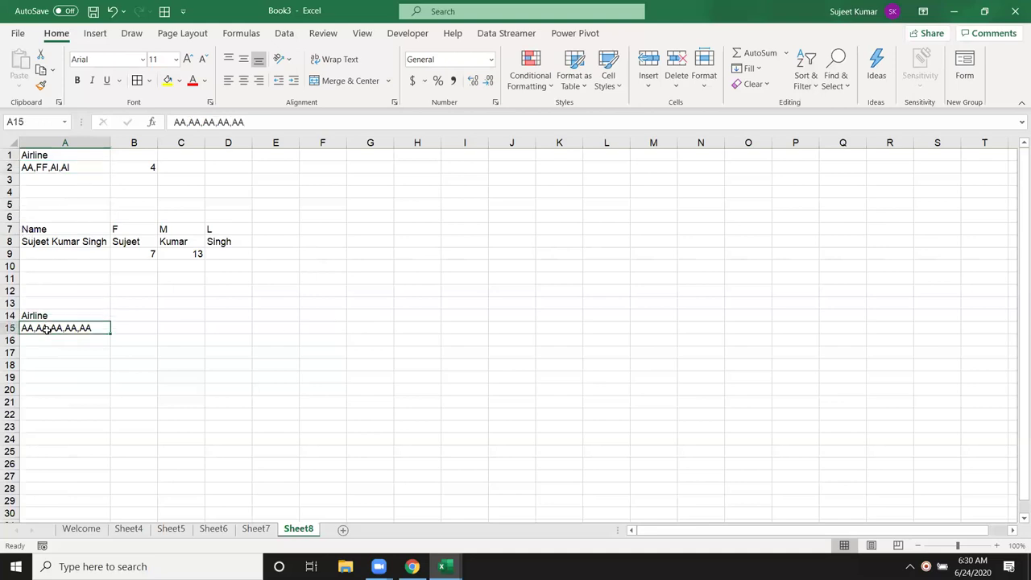
left_click(117, 327)
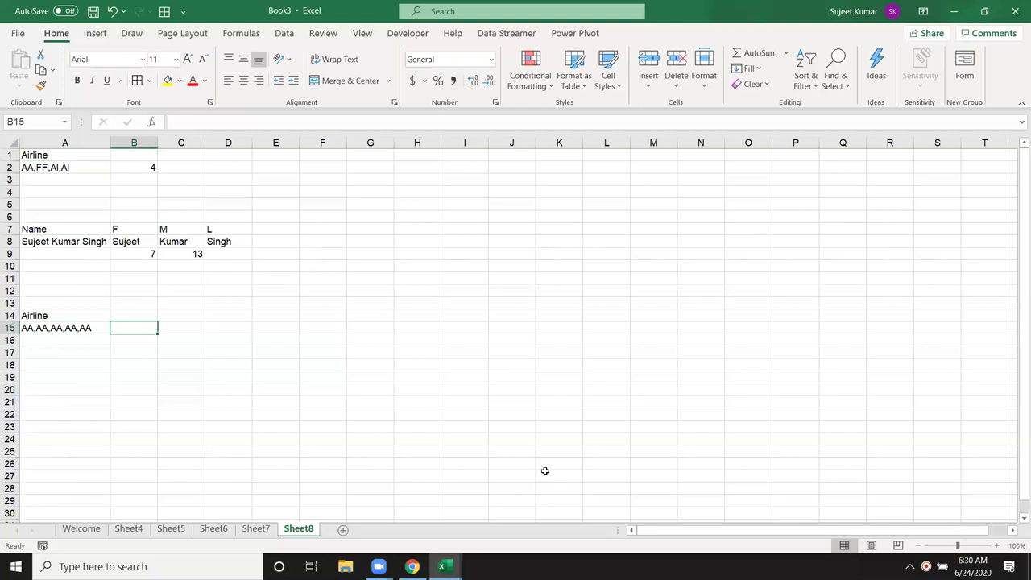
Enter =LEFT(A15,2) in B15 to get the first code AA.
type("=le")
key("Tab")
key("Left")
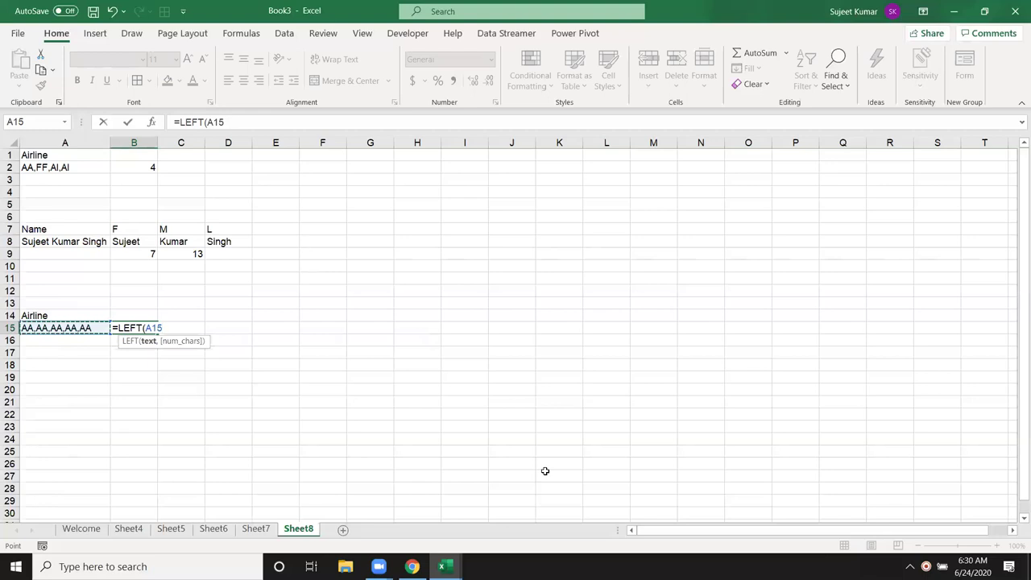
type(",2")
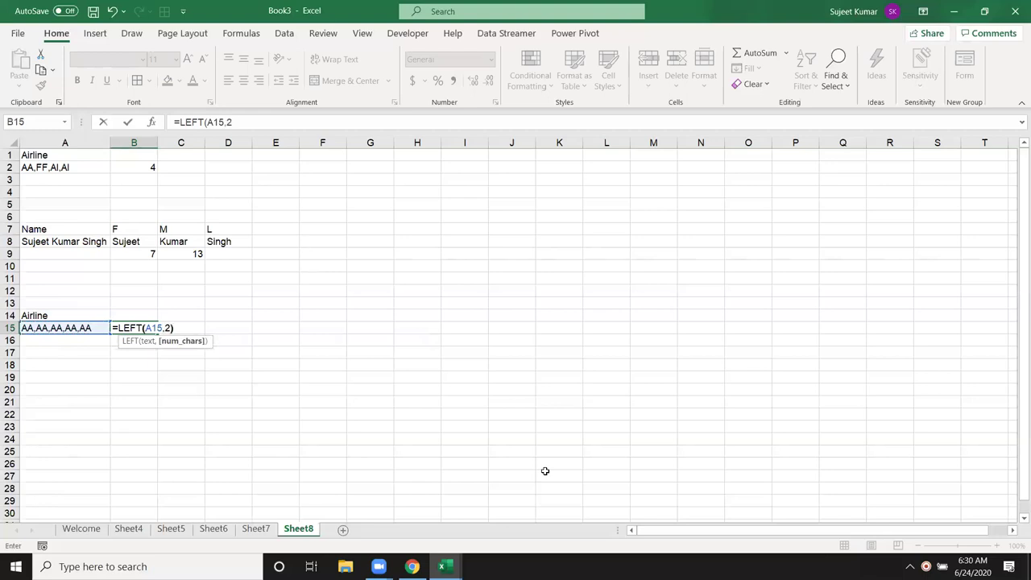
key("Return")
Enter =SUBSTITUTE(A15,B15,"") in B16 to strip every AA from the list.
type("=")
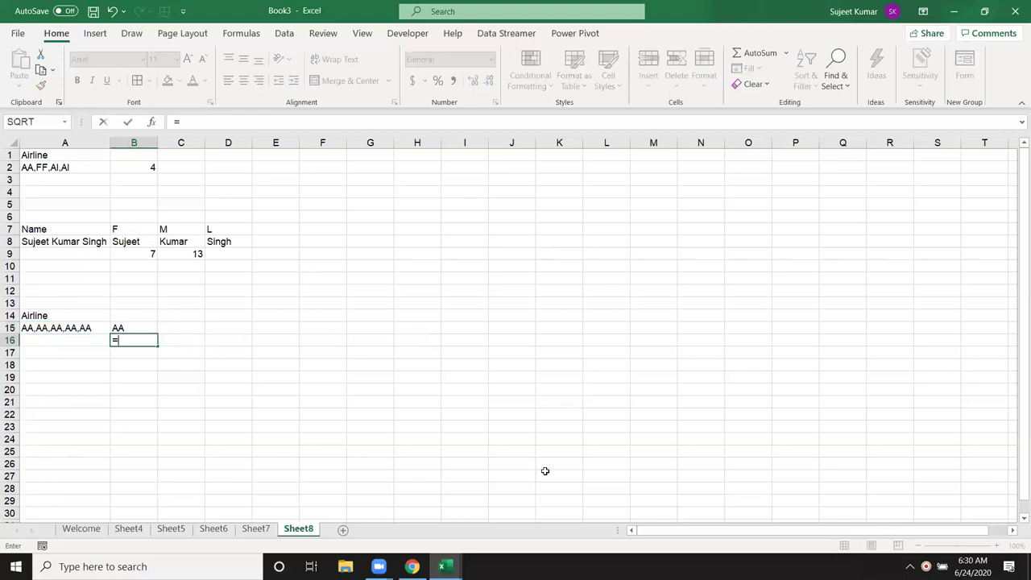
type("s")
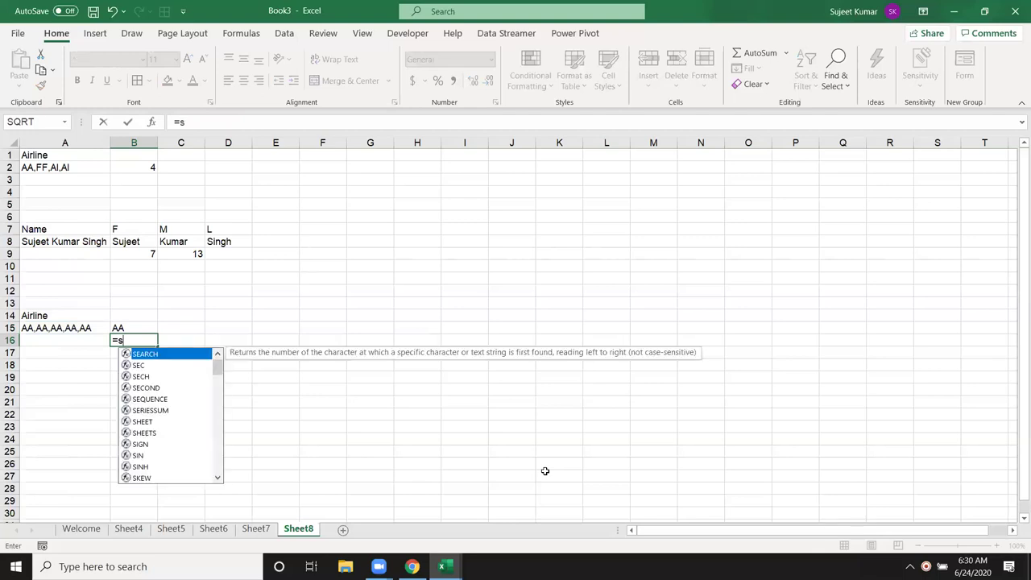
type("ub")
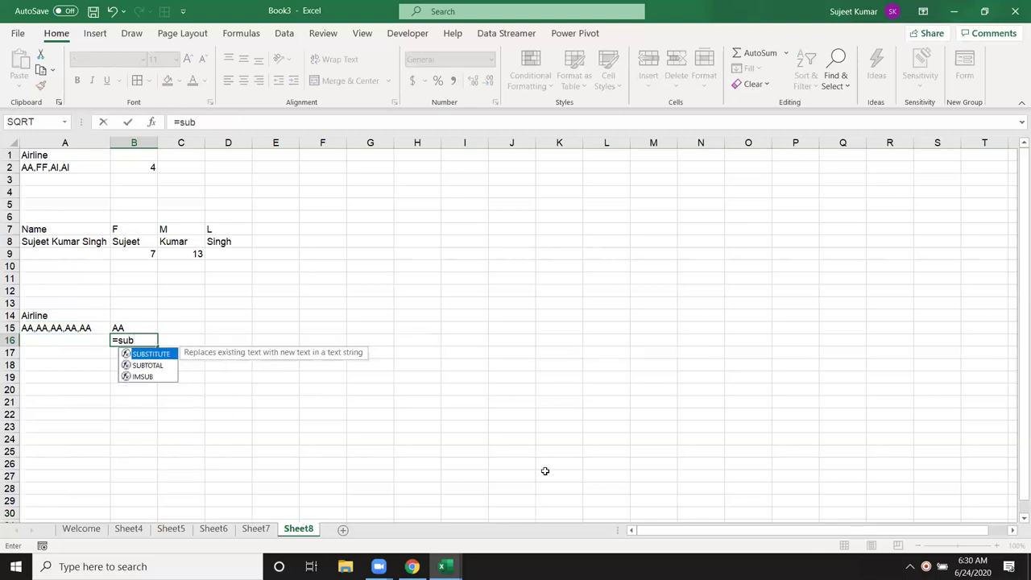
key("Tab")
key("Left")
key("Up")
type(",")
key("Up")
type(",\"\"")
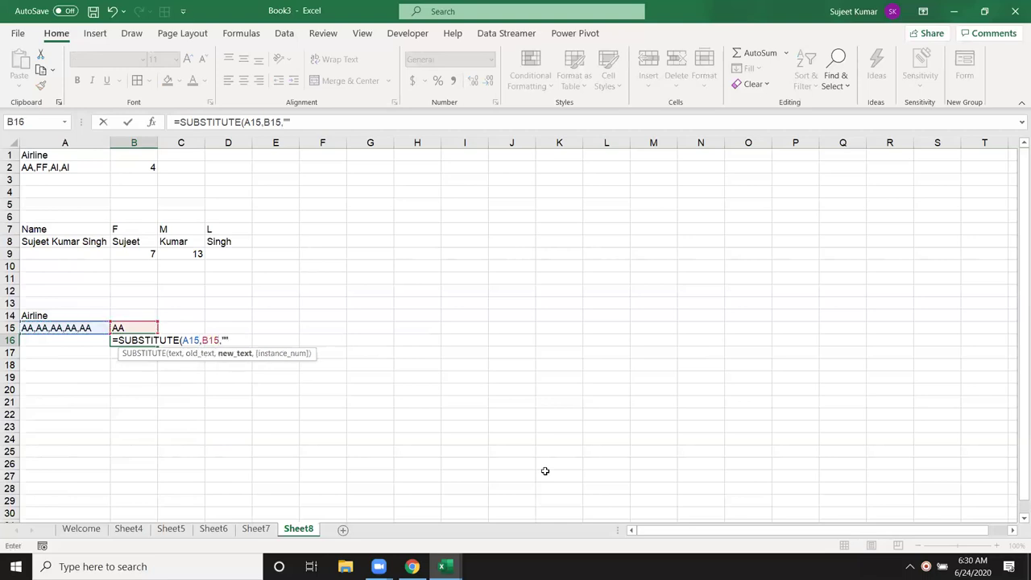
key("Return")
key("Up")
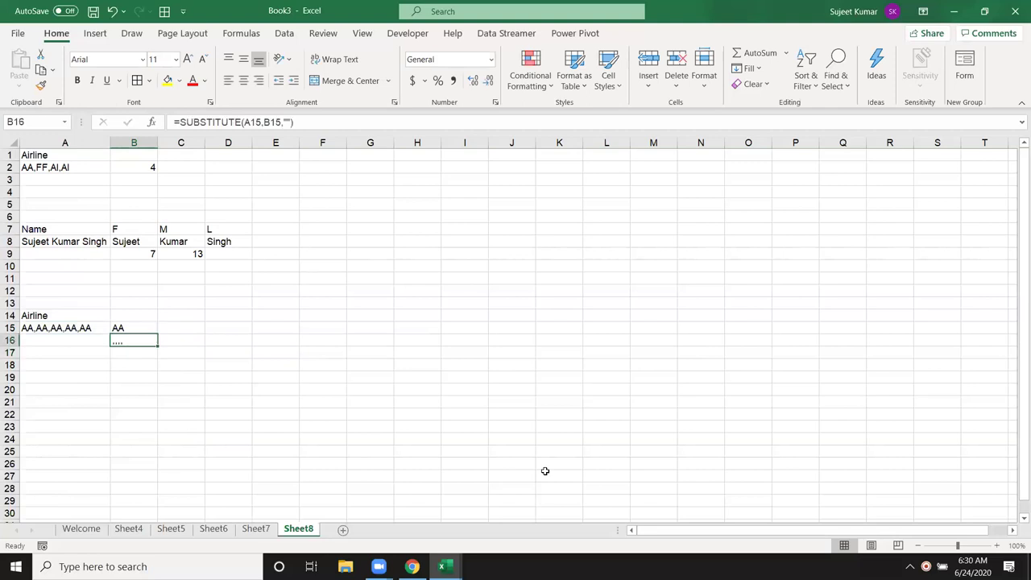
key("Down")
key("Up")
key("Down")
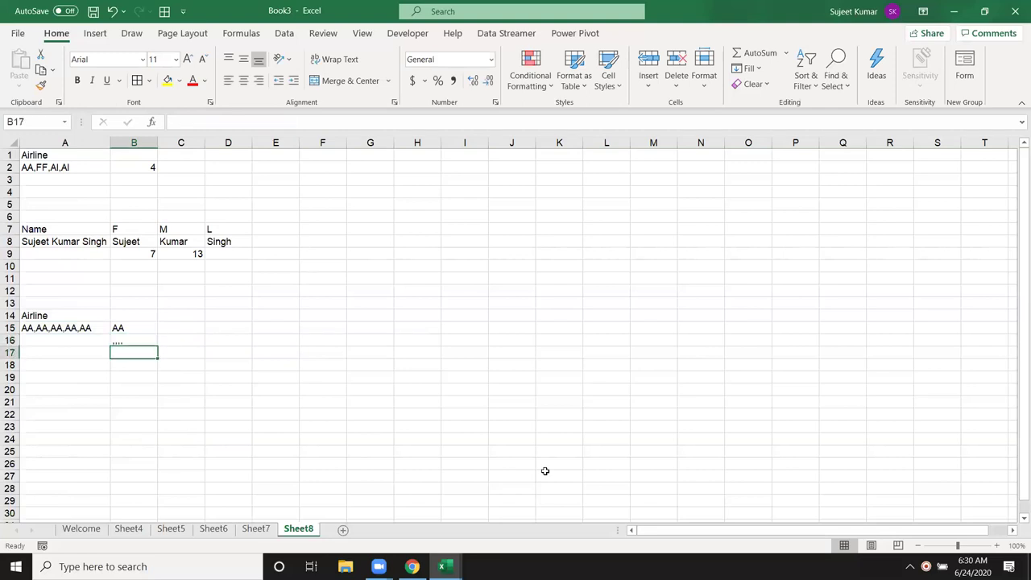
Enter =SUBSTITUTE(B16,",","") in B17 to strip the commas from B16's result.
type("=s")
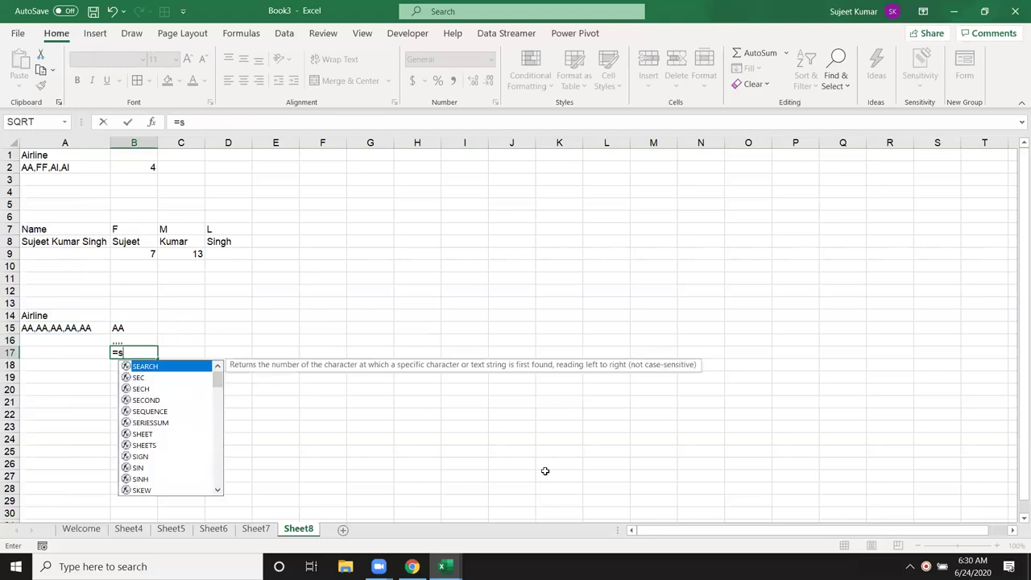
type("ub")
key("Tab")
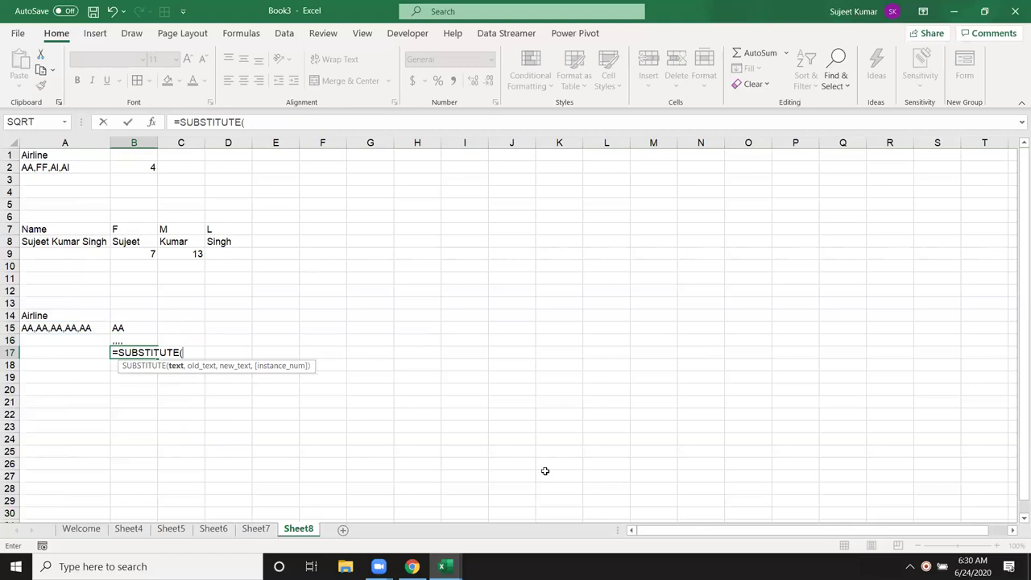
key("Up")
key("Left")
key("Right")
type(",\",\",\"\"")
key("Return")
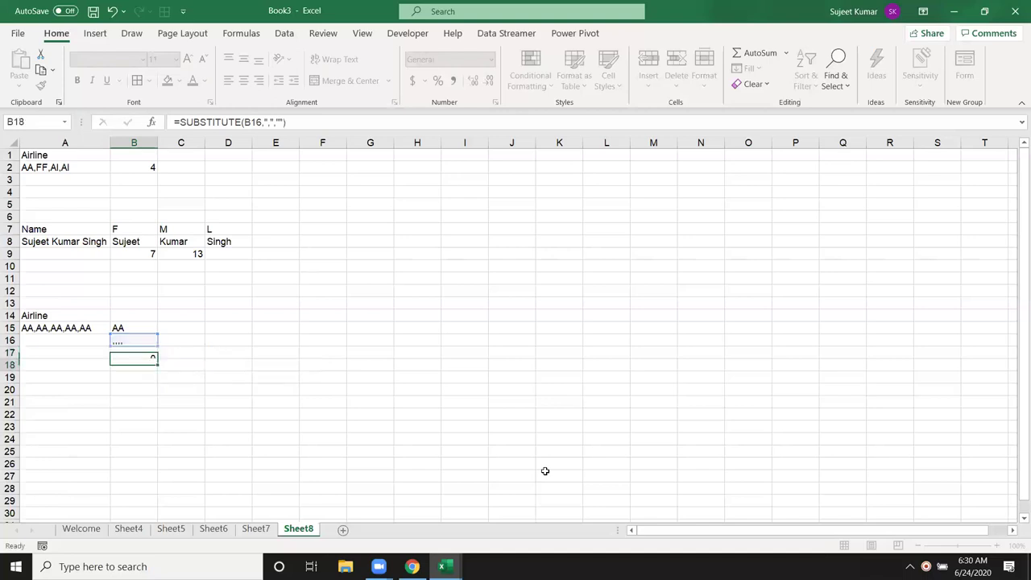
Enter =LEN(B17) in B18, which returns 0, and recheck both formulas.
type("=len")
key("Tab")
key("Up")
type(")")
key("Return")
key("Up")
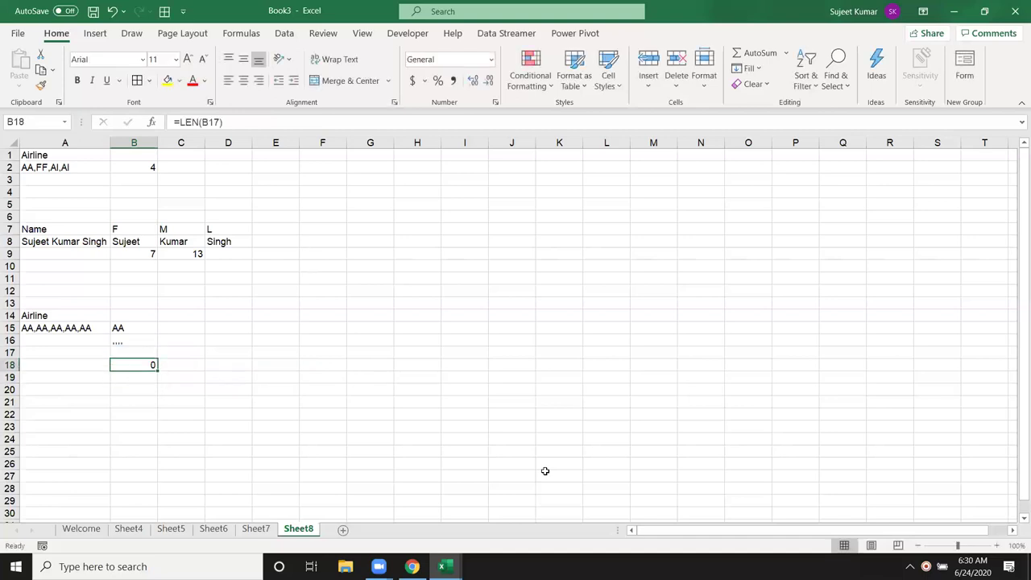
key("Up")
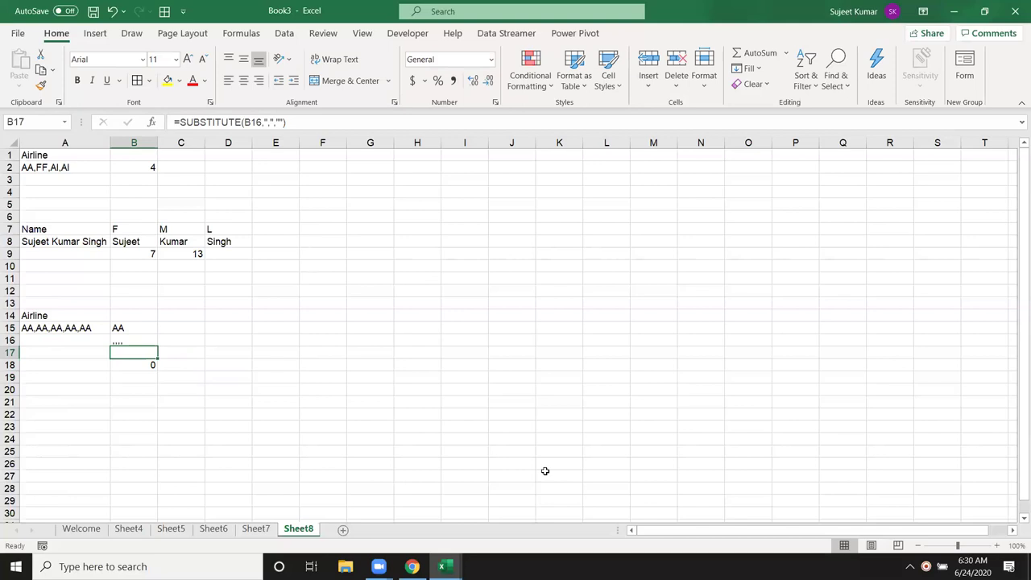
key("Up")
key("Left")
key("Up")
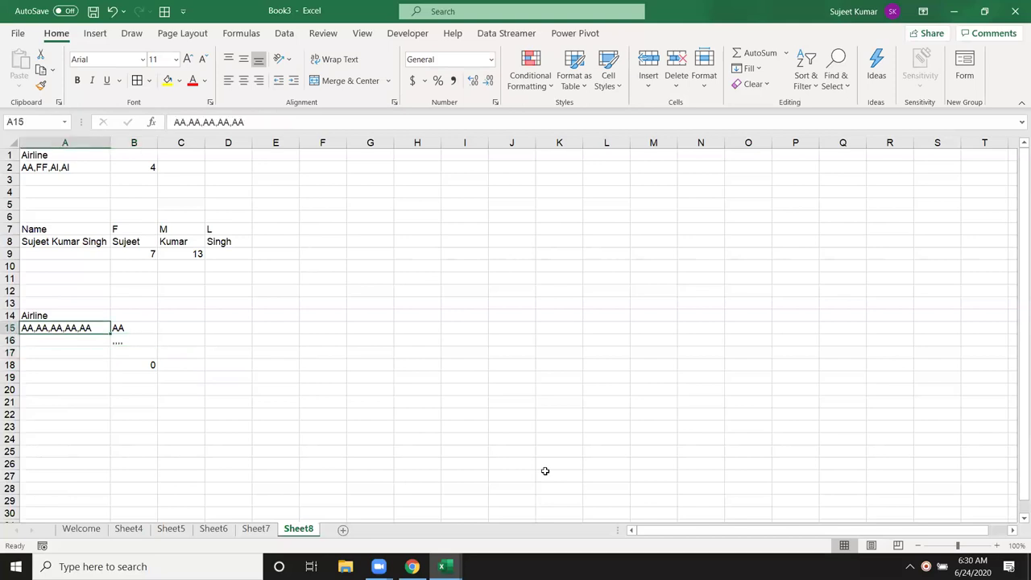
key("F2")
key("BackSpace")
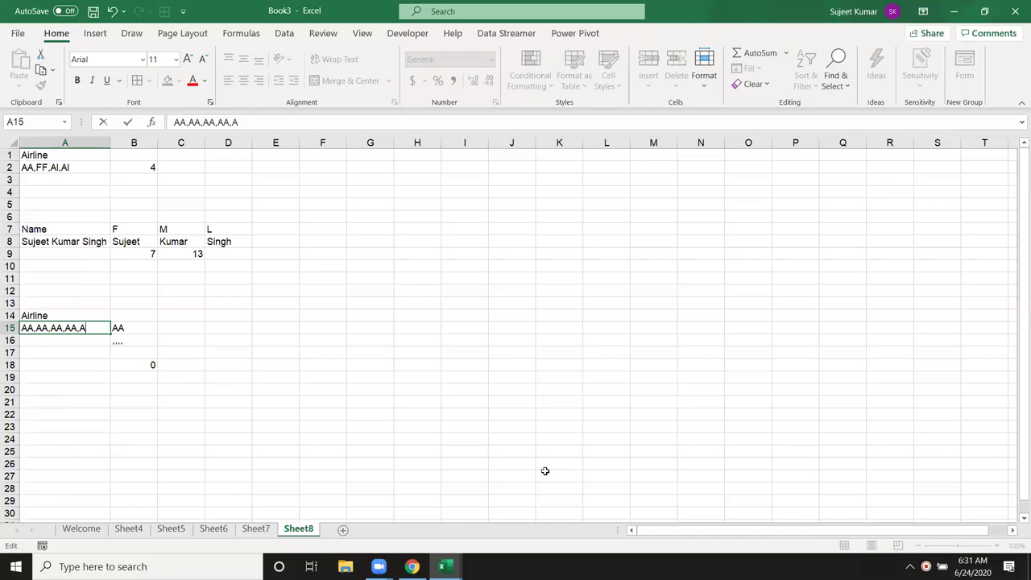
key("Return")
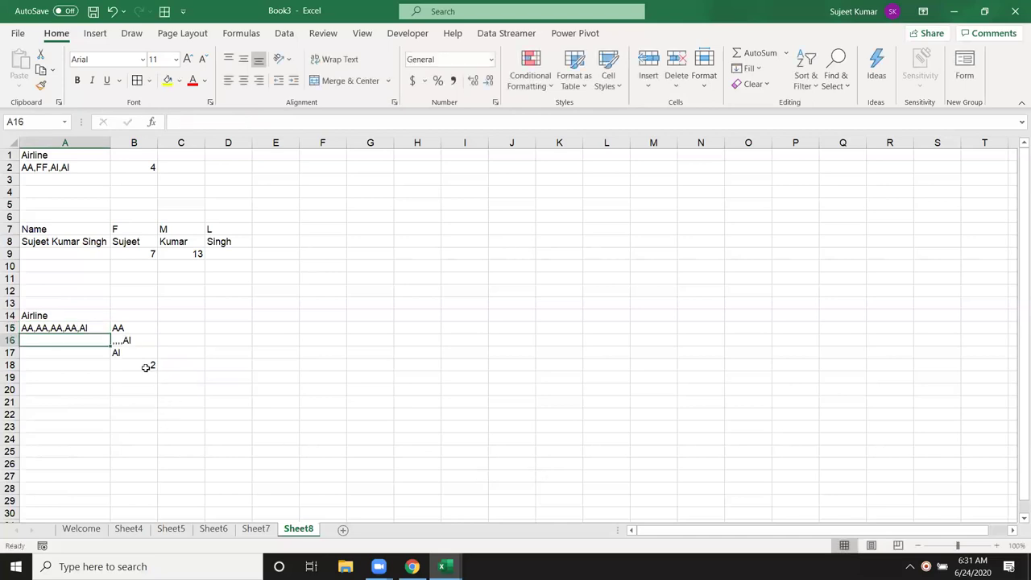
key("ctrl+z")
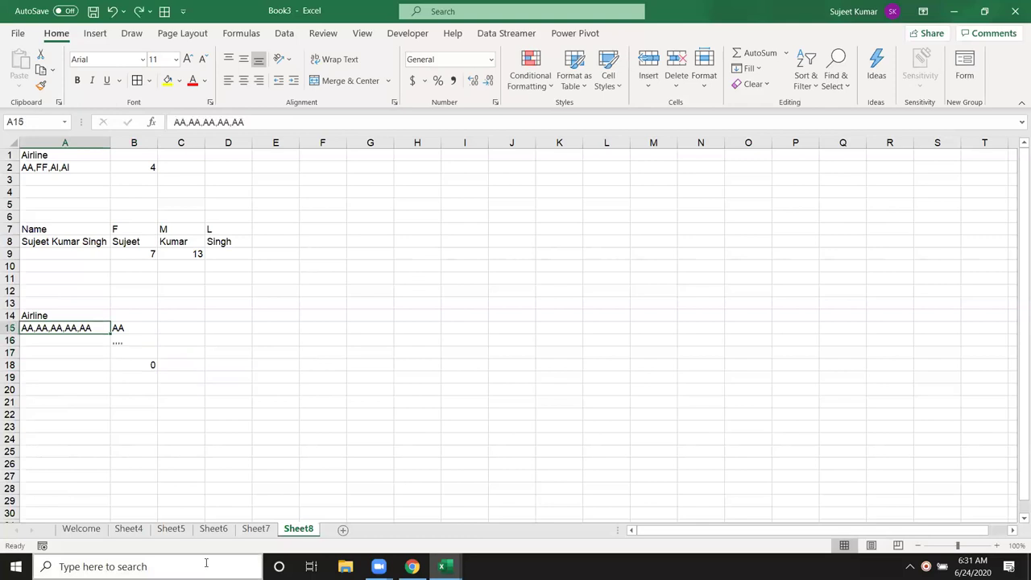
left_click(125, 328)
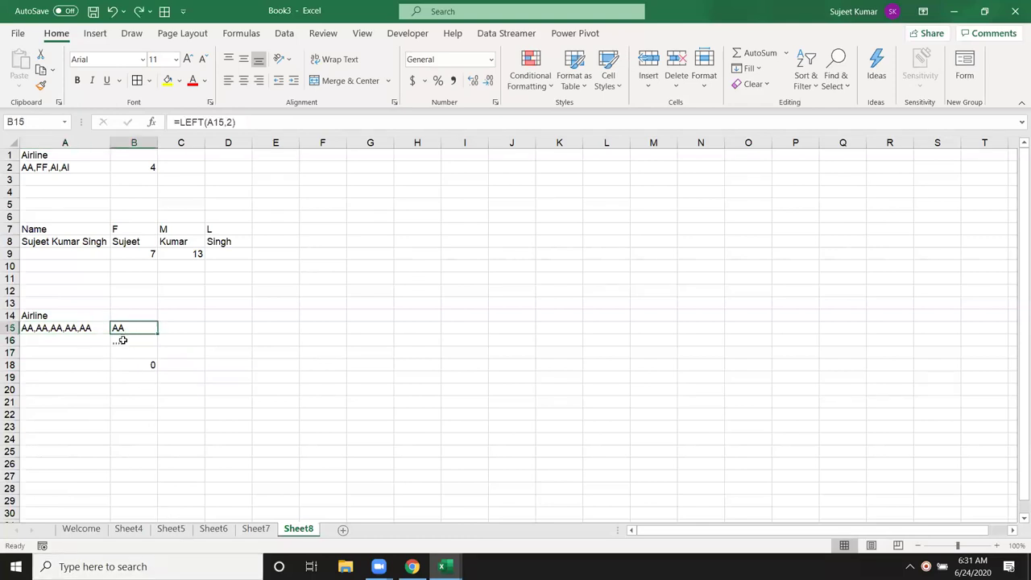
left_click(123, 340)
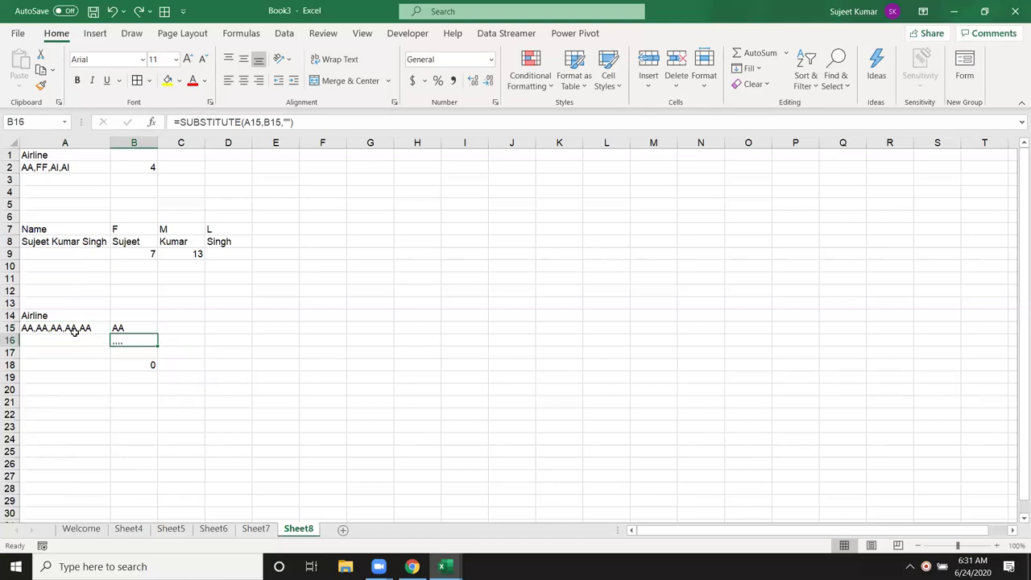
left_click(134, 353)
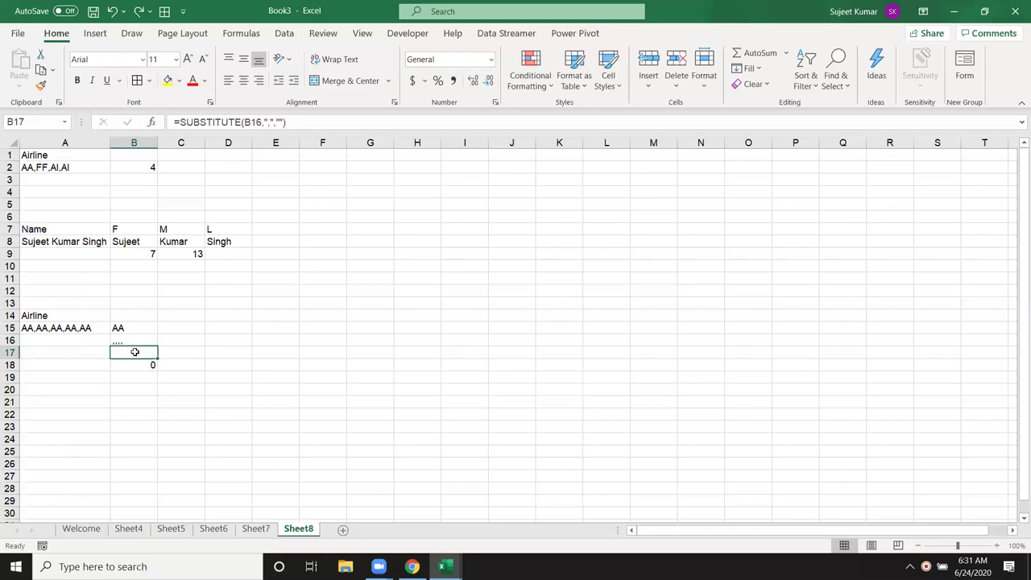
left_click(130, 367)
double_click(131, 365)
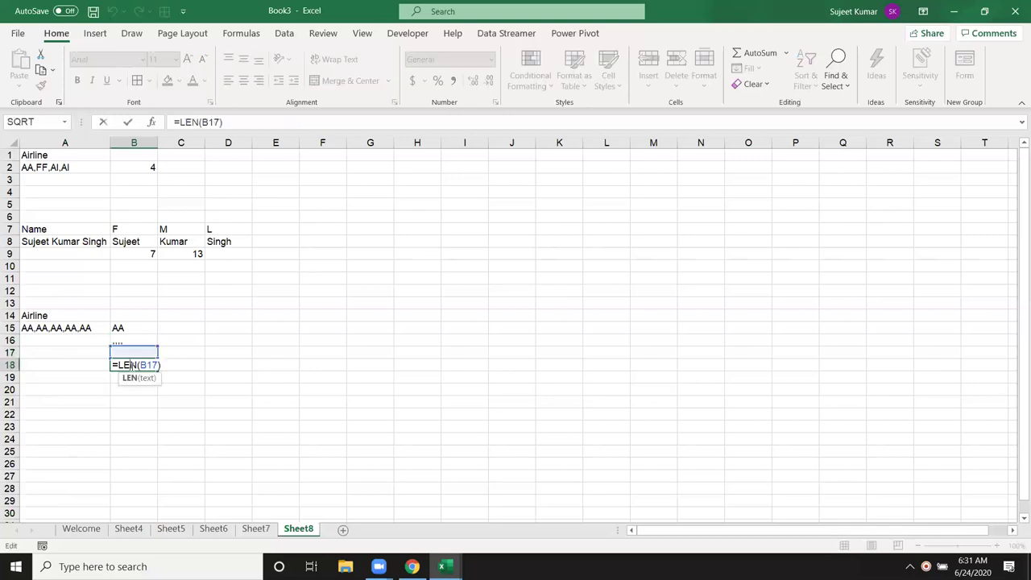
key("Escape")
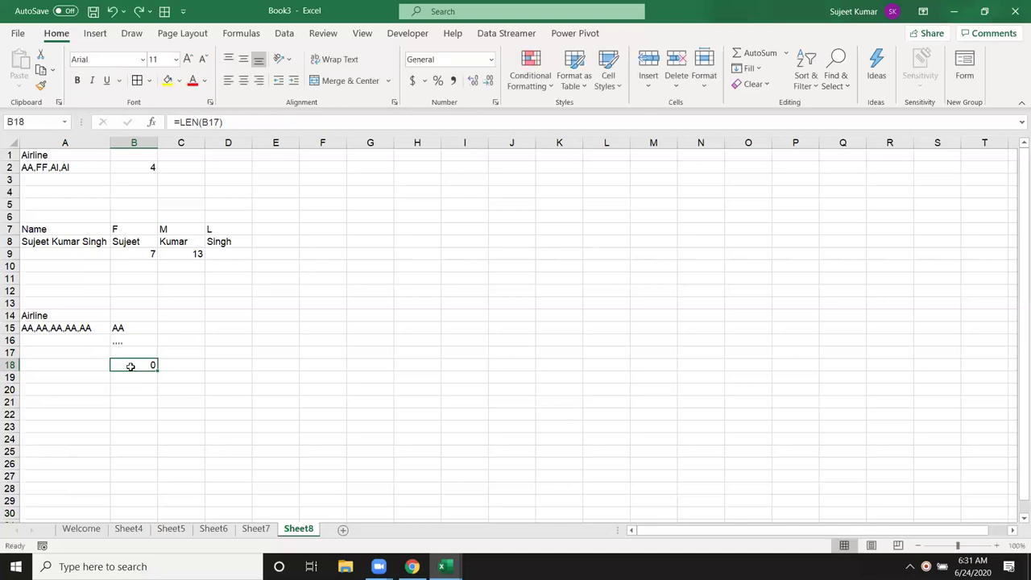
Change B18's formula to =LEN(B17)=0 so it returns TRUE.
left_click(304, 127)
type("=0")
key("Return")
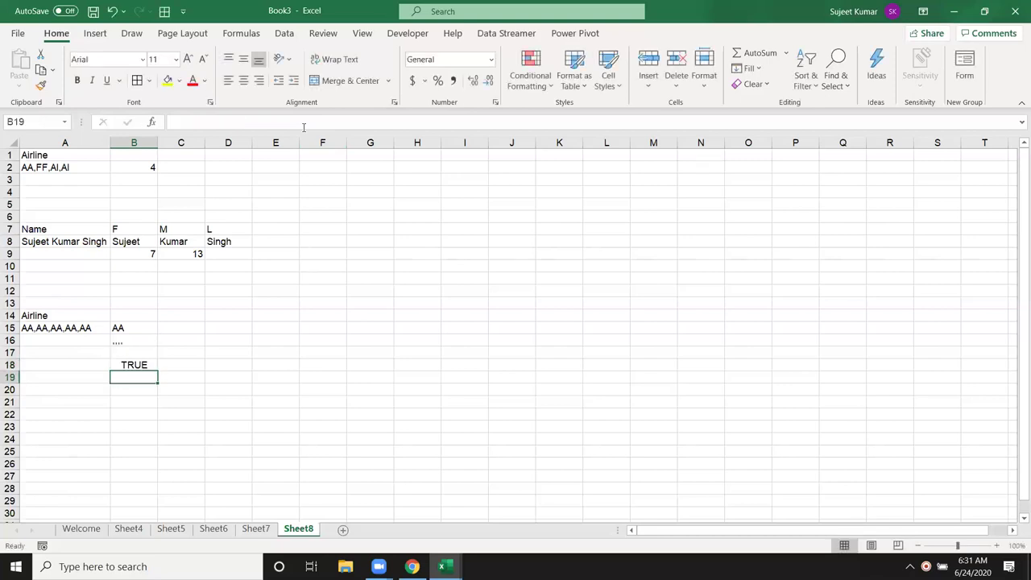
Review the helper cells B16:B18 and B2's comma-count formula, leaving it unchanged.
left_click(130, 362)
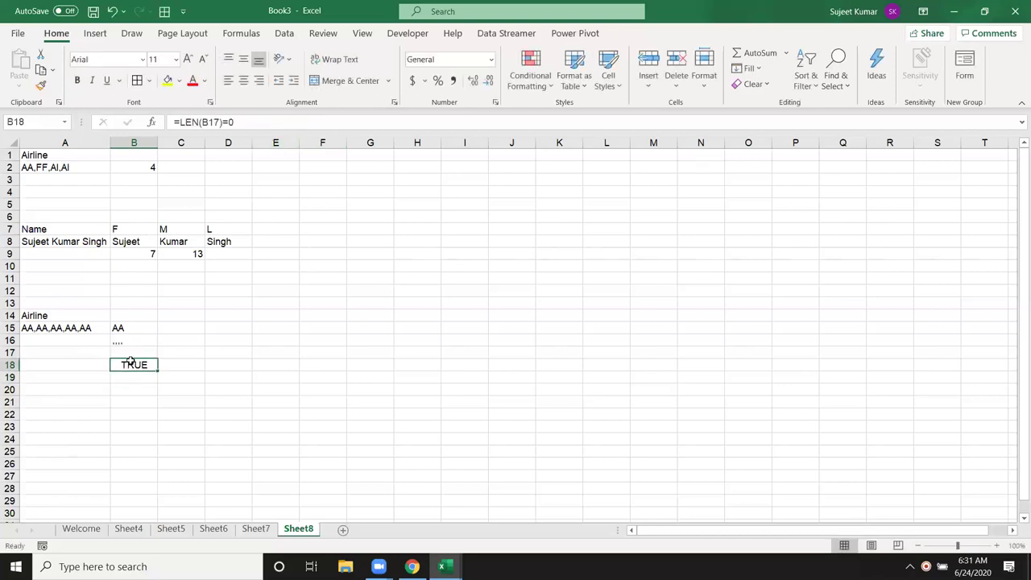
left_click_drag(131, 362, 125, 338)
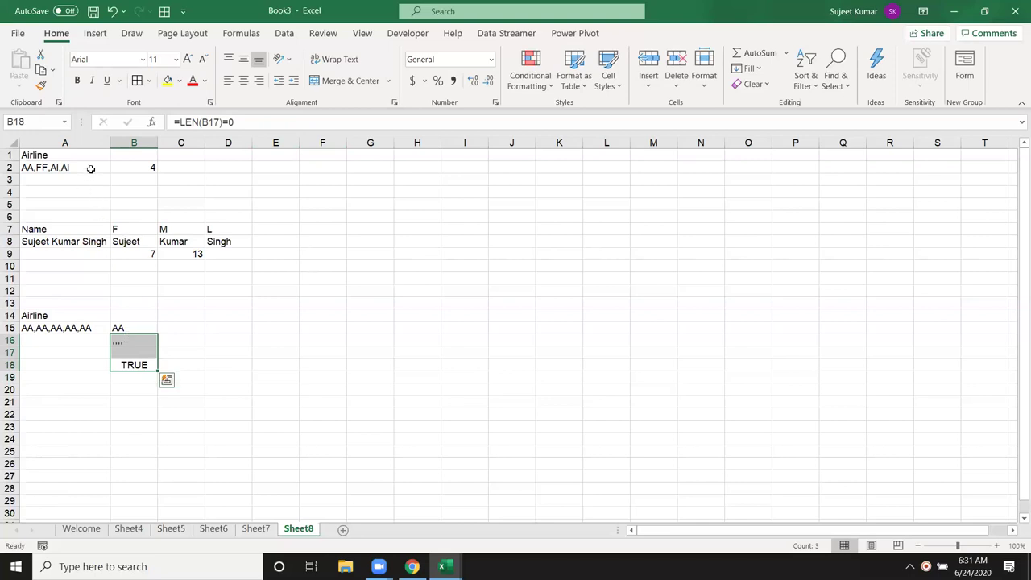
left_click(124, 167)
double_click(124, 167)
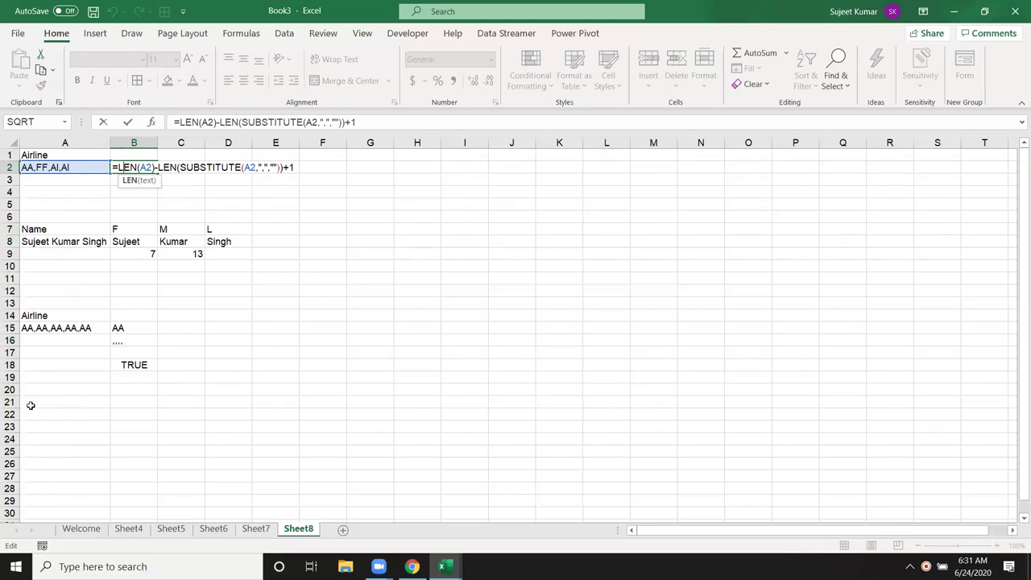
key("ctrl+Return")
left_click(121, 368)
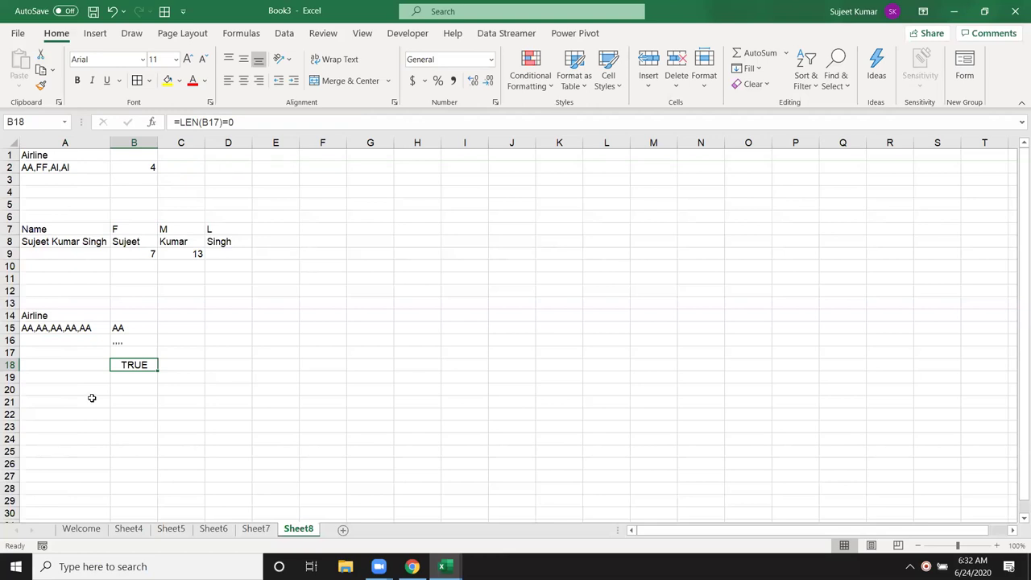
left_click(130, 390)
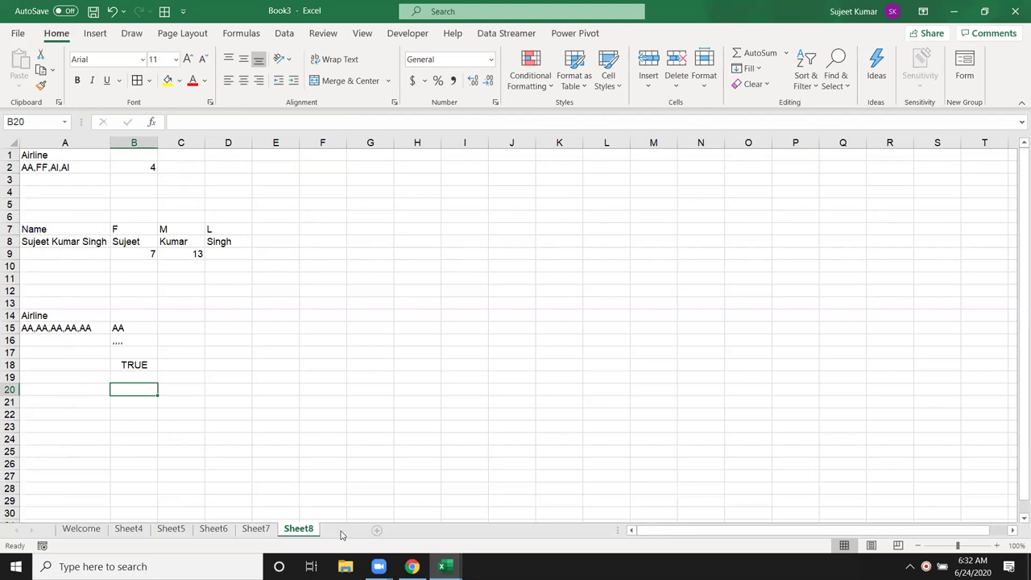
Insert a blank Sheet9 after Sheet8 and zoom in on its grid.
left_click(342, 531)
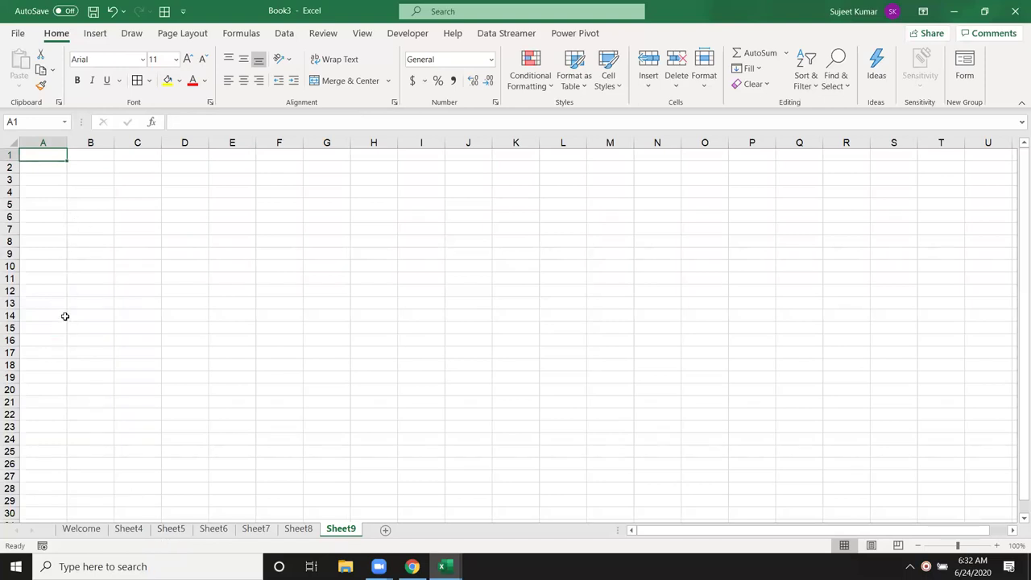
left_click(54, 290)
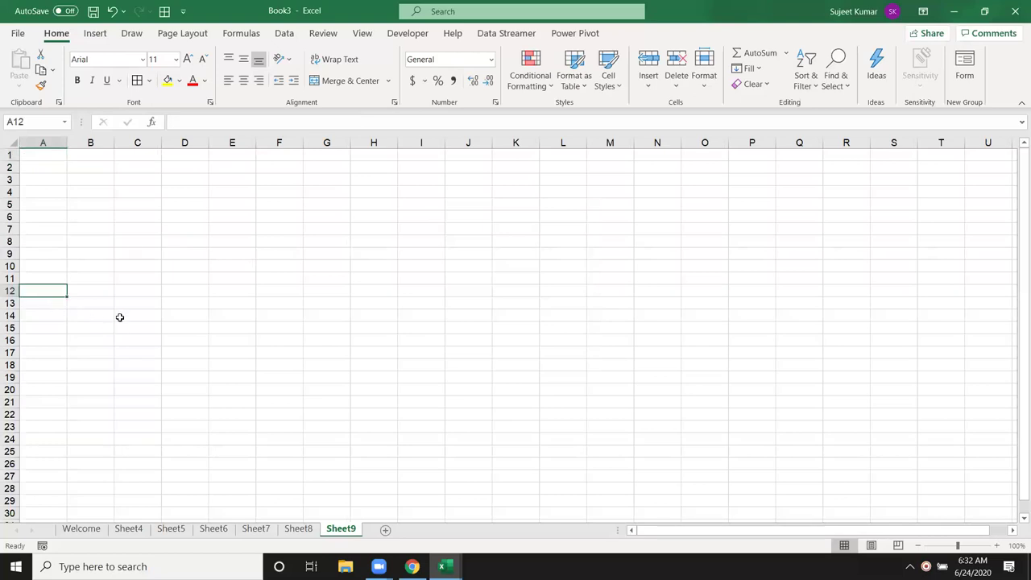
scroll(115, 319, "up", 1)
scroll(114, 325, "up", 3)
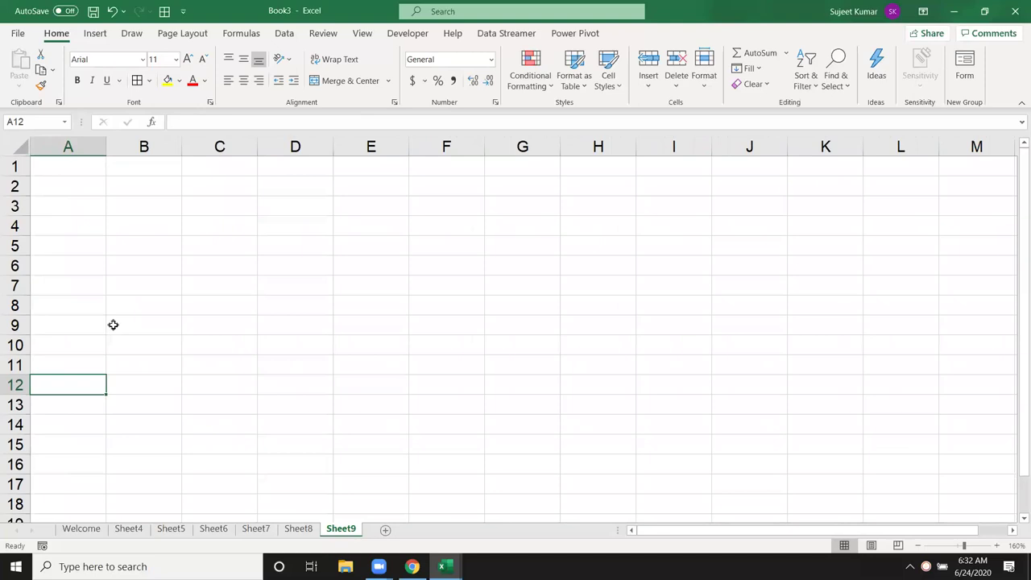
scroll(114, 325, "up", 4)
scroll(114, 325, "up", 1)
left_click(127, 229)
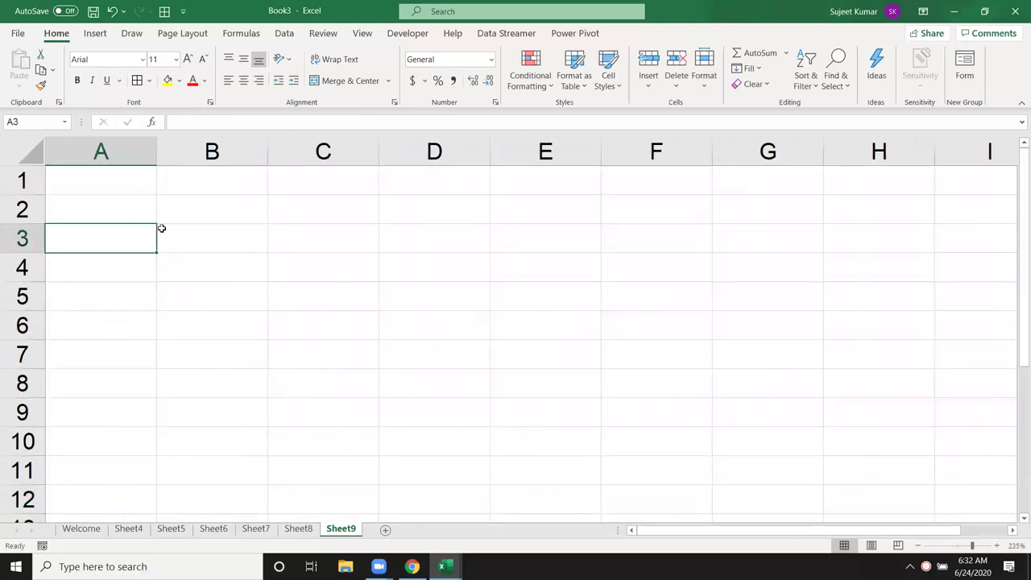
type("A")
key("Tab")
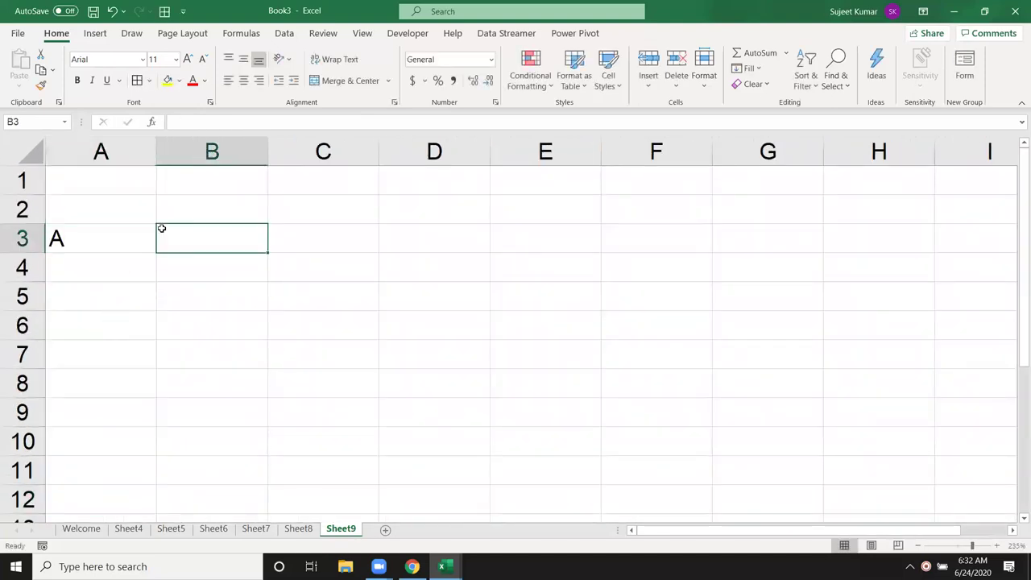
type("=re")
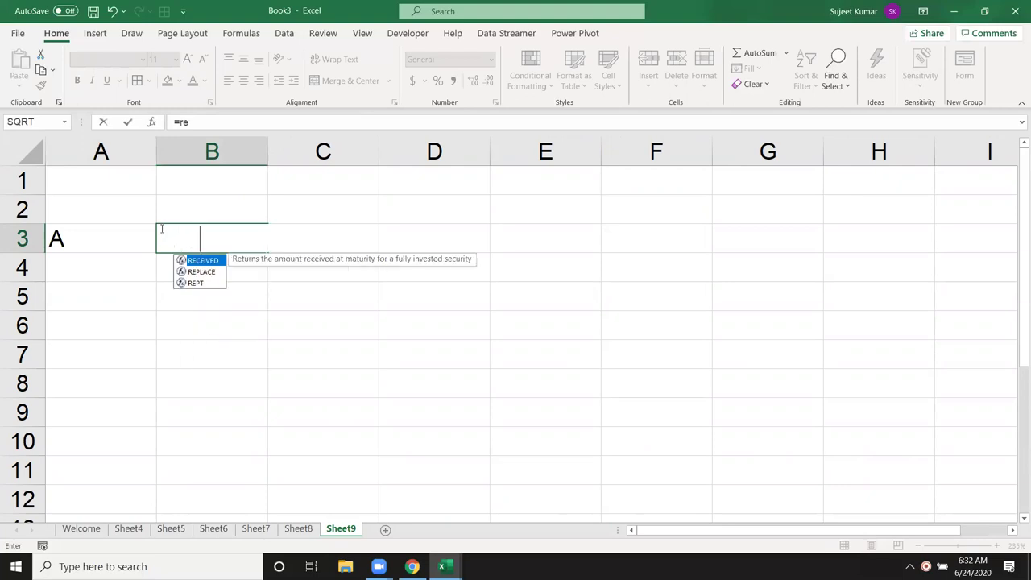
key("Tab")
key("BackSpace")
key("BackSpace")
key("BackSpace")
key("BackSpace")
key("BackSpace")
key("BackSpace")
key("BackSpace")
key("BackSpace")
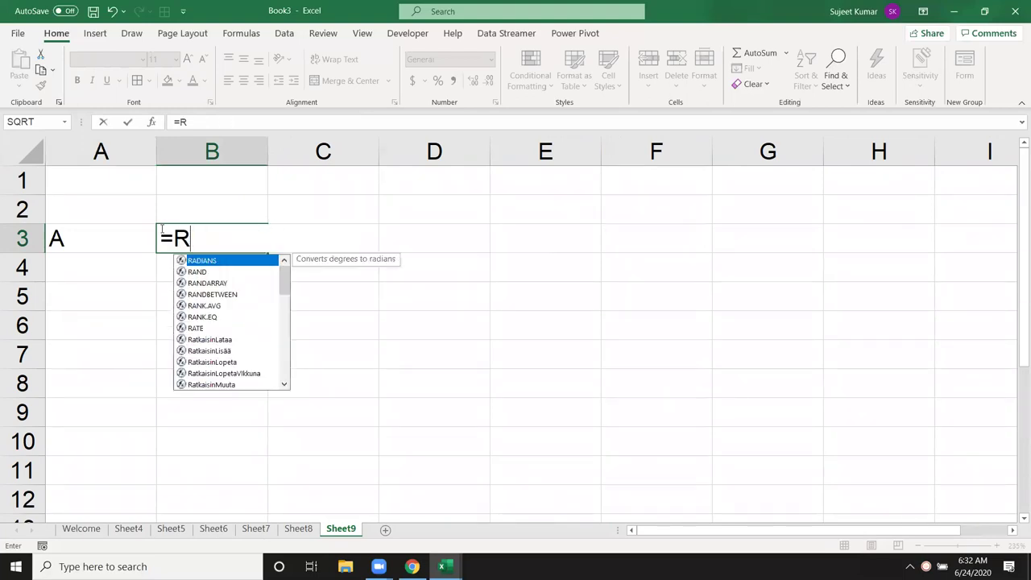
type("ep")
key("Down")
key("Tab")
key("Left")
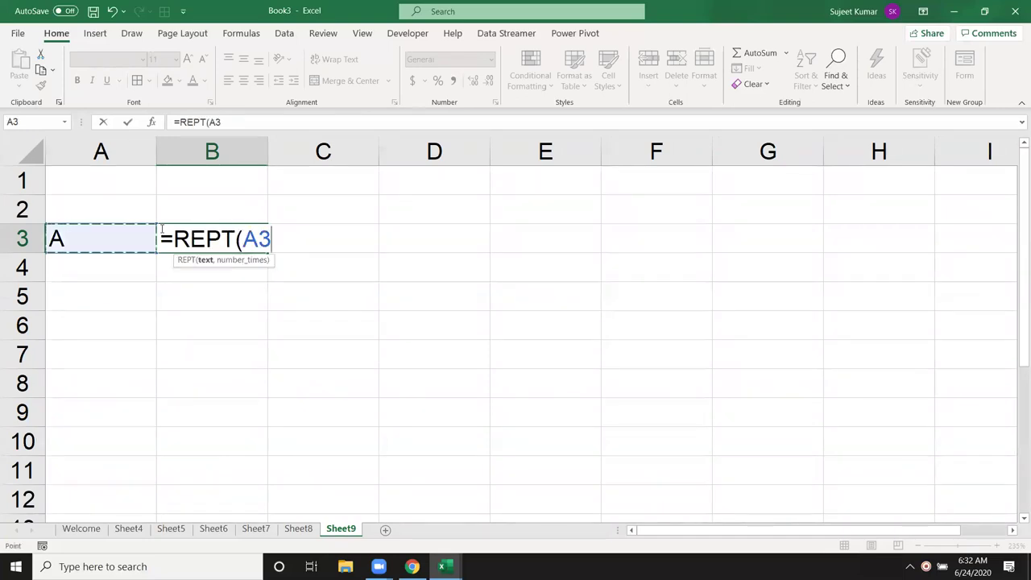
type(",5")
key("Return")
key("Up")
key("Right")
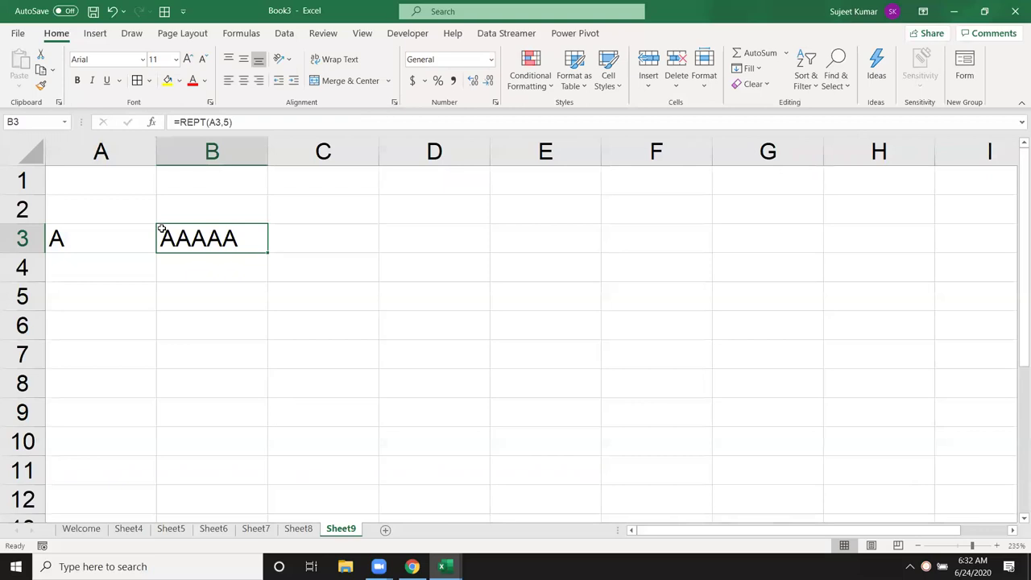
key("Left")
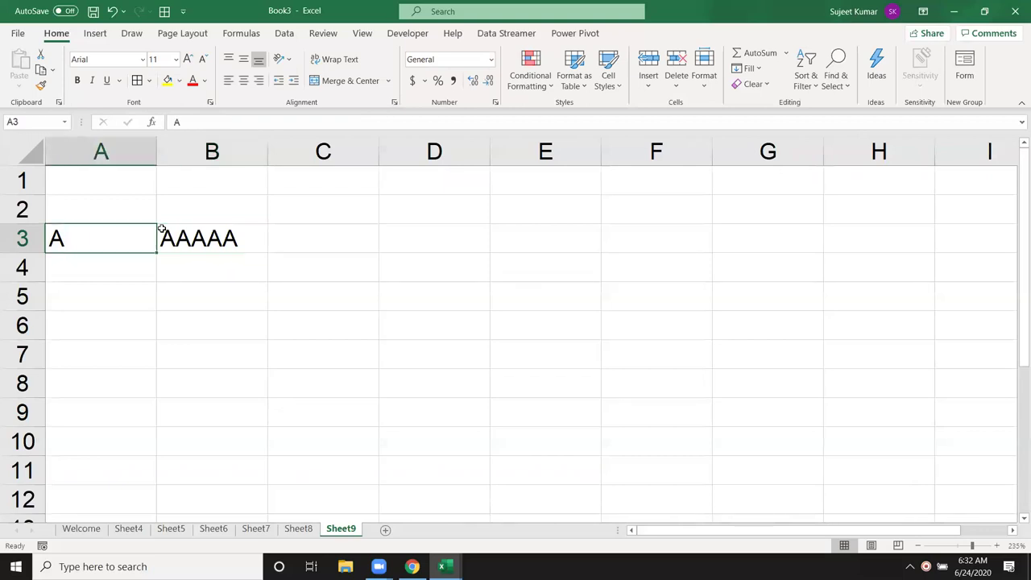
key("shift+Right")
key("Delete")
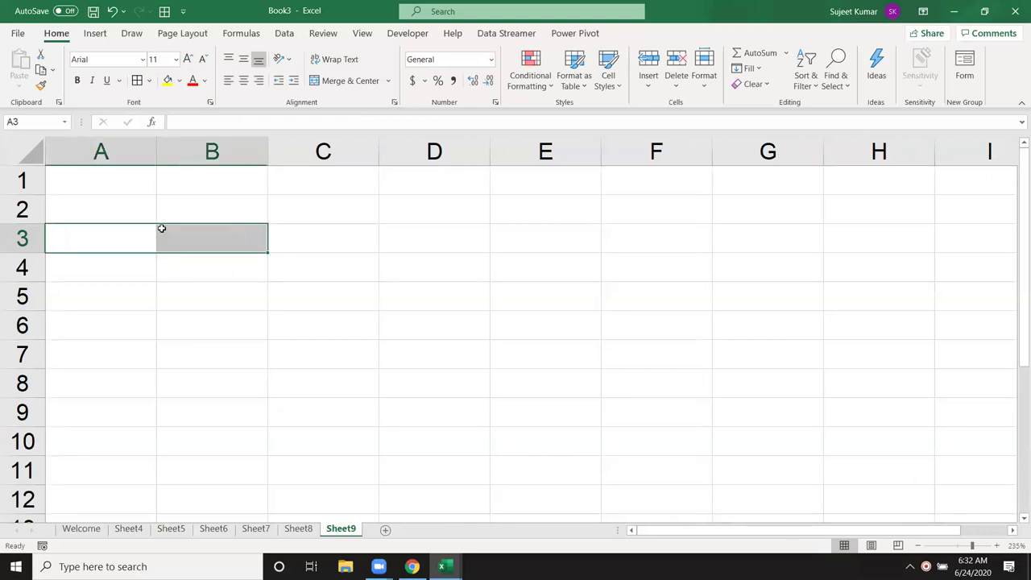
key("Up")
key("Up")
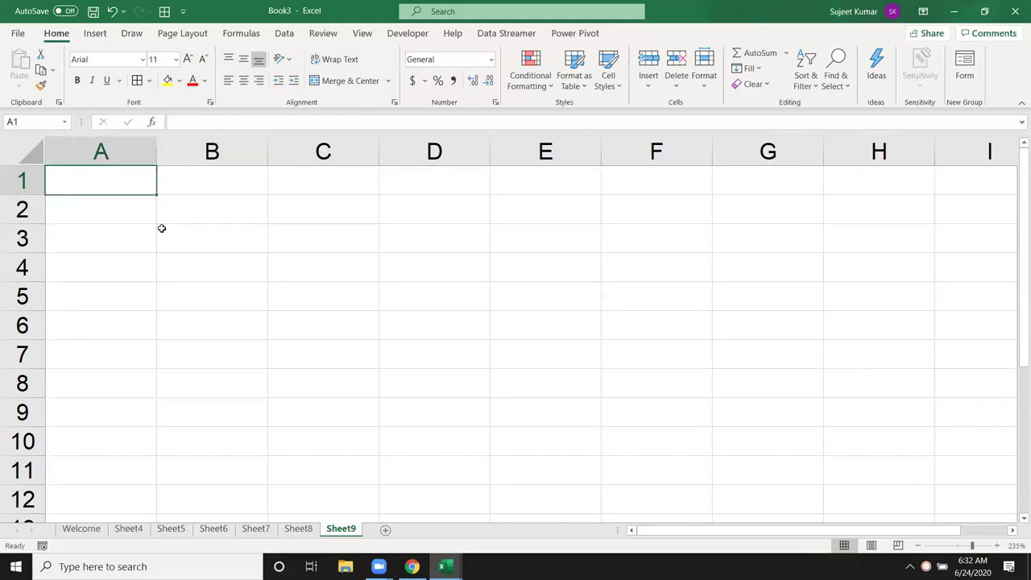
Enter the heading Sales in A1 and values 85, 36, 65, 12, 85, 45, 36 in A2:A8.
type("SAles")
key("Return")
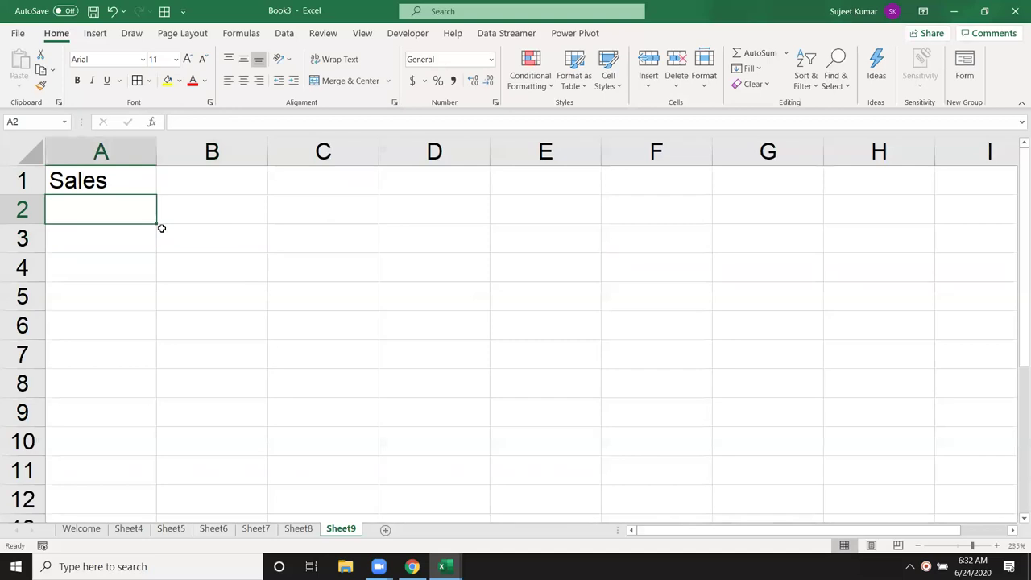
type("85")
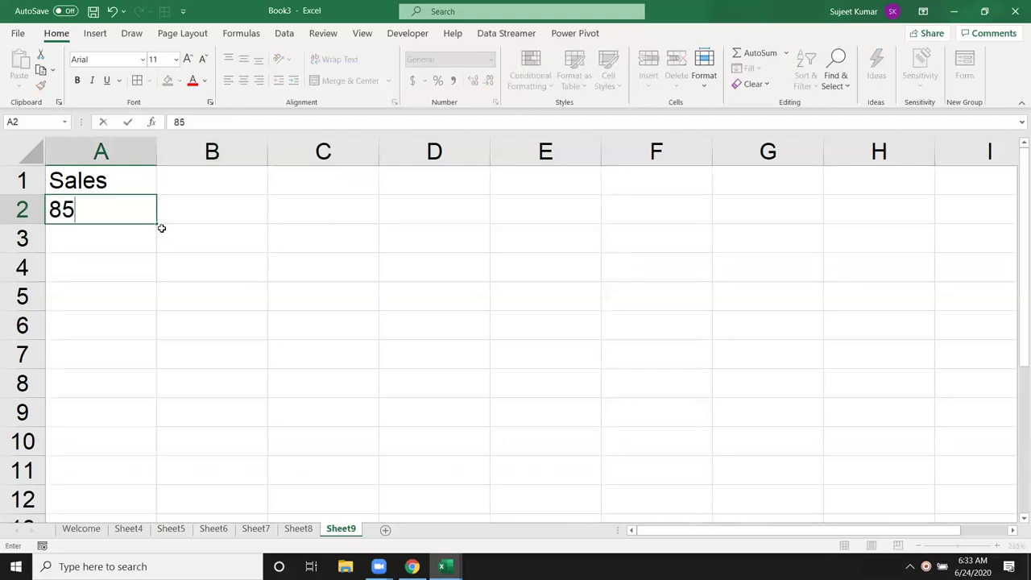
key("Return")
type("36")
key("Return")
type("65")
key("Return")
type("123")
key("BackSpace")
key("Return")
type("85")
key("Return")
type("45")
key("Return")
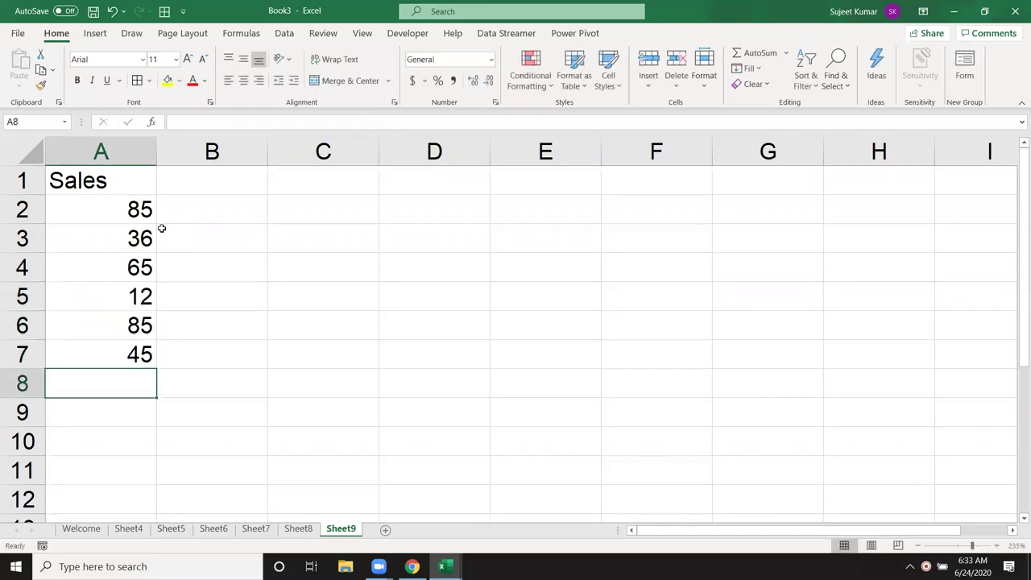
type("36")
key("Return")
Apply Blue Gradient data bars to the Sales figures in A2:A8.
left_click_drag(115, 210, 103, 373)
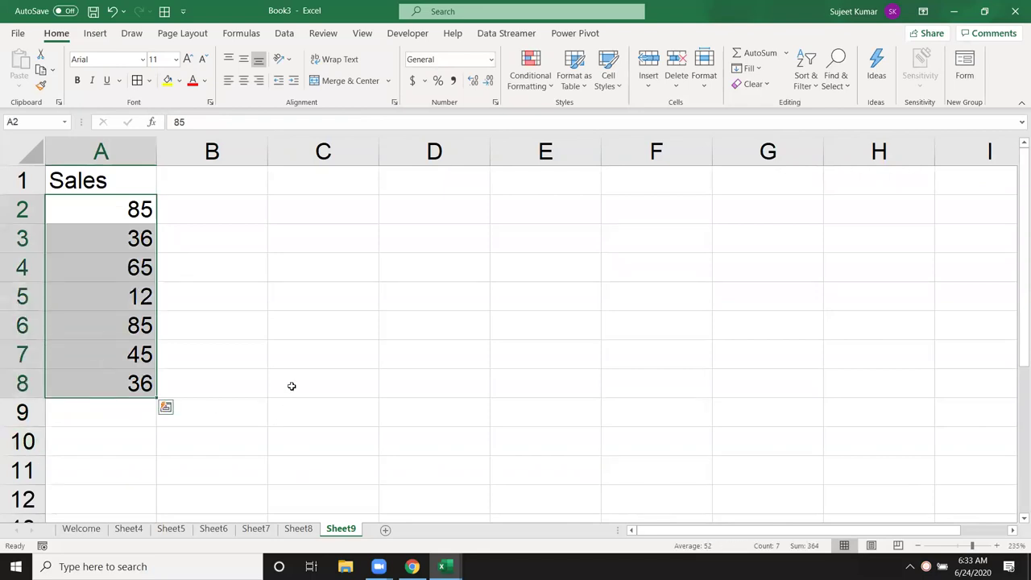
left_click(528, 89)
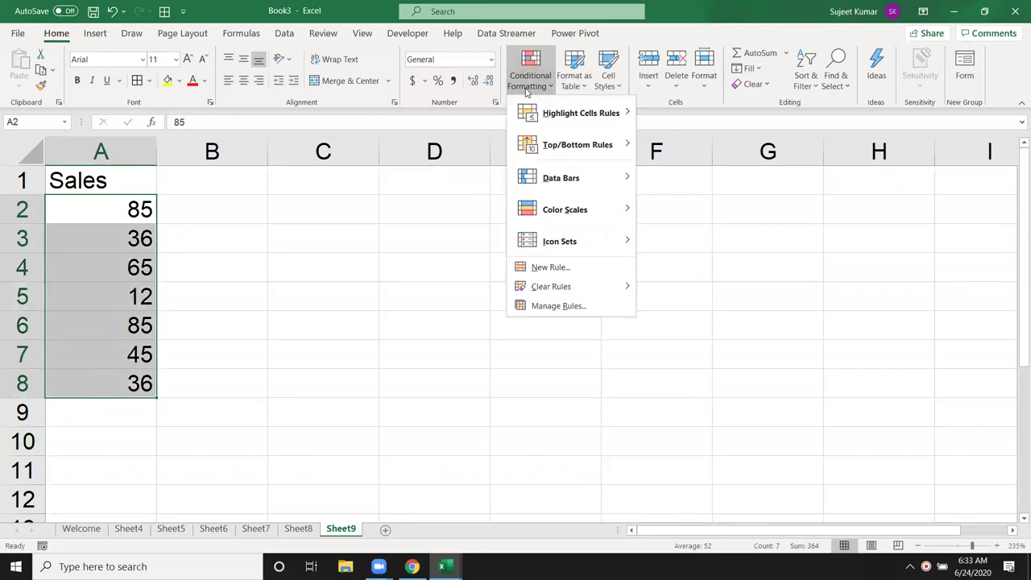
mouse_move(562, 178)
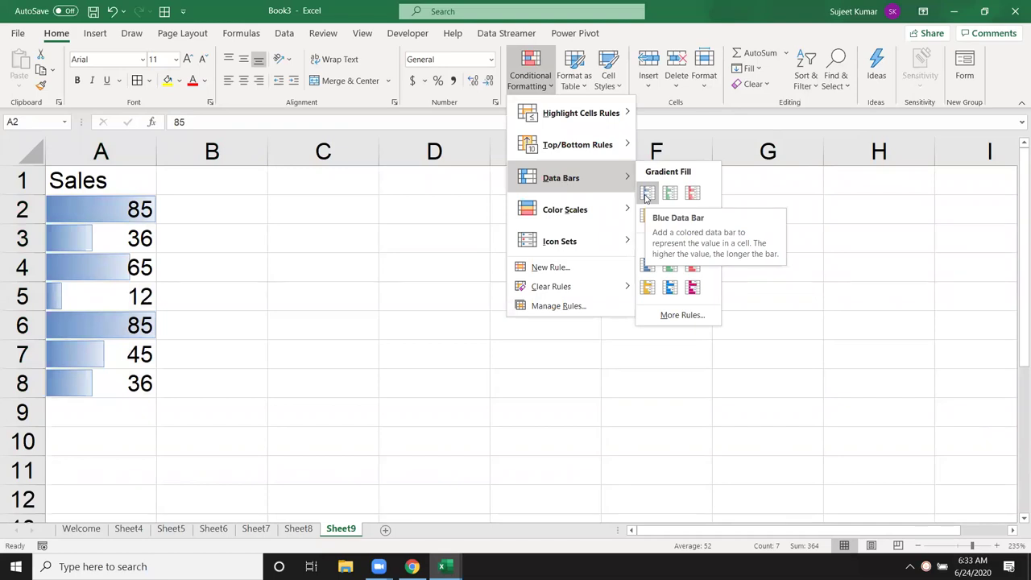
left_click(646, 193)
left_click(625, 208)
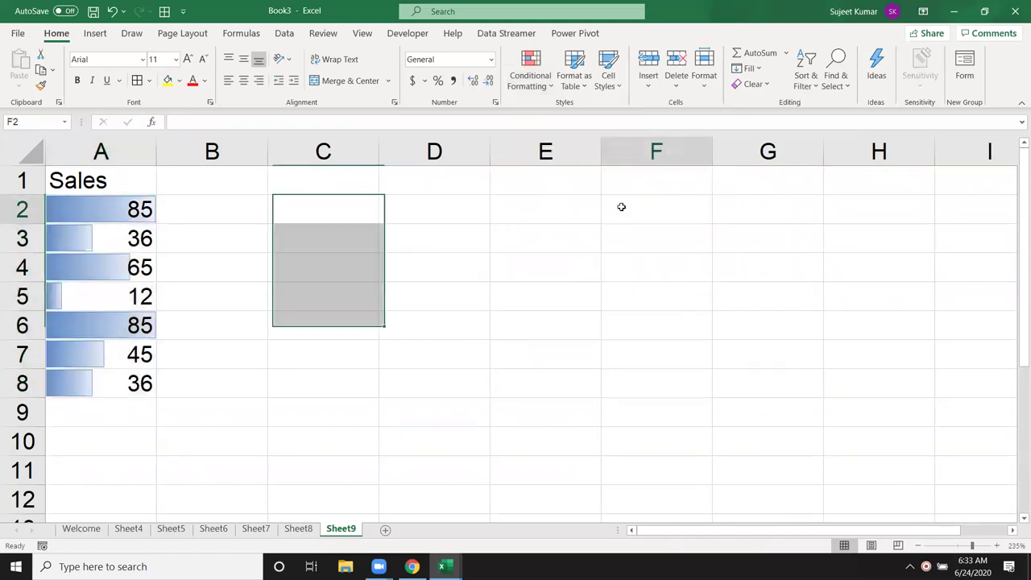
type("=")
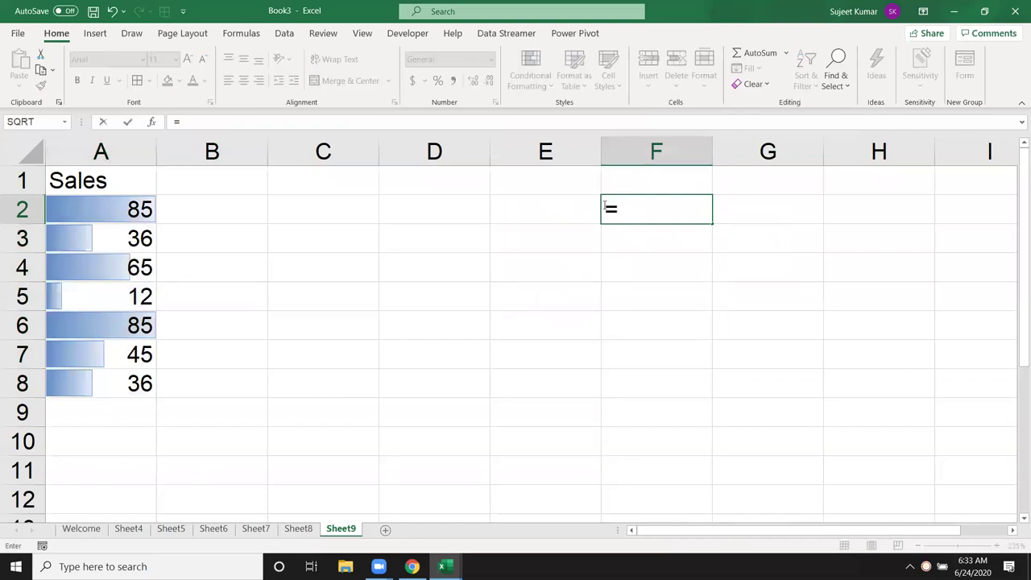
left_click(134, 209)
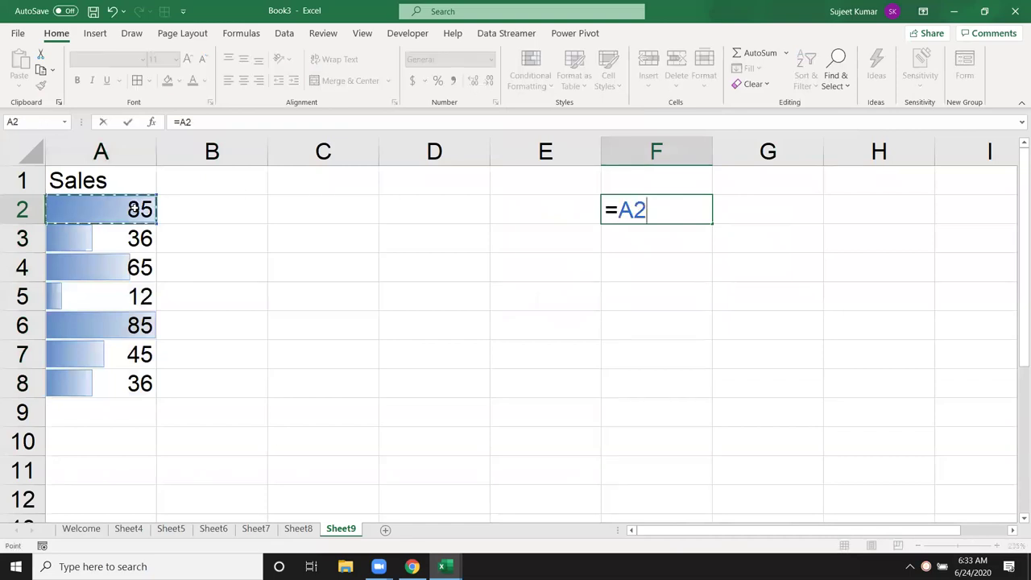
key("Return")
left_click(133, 208)
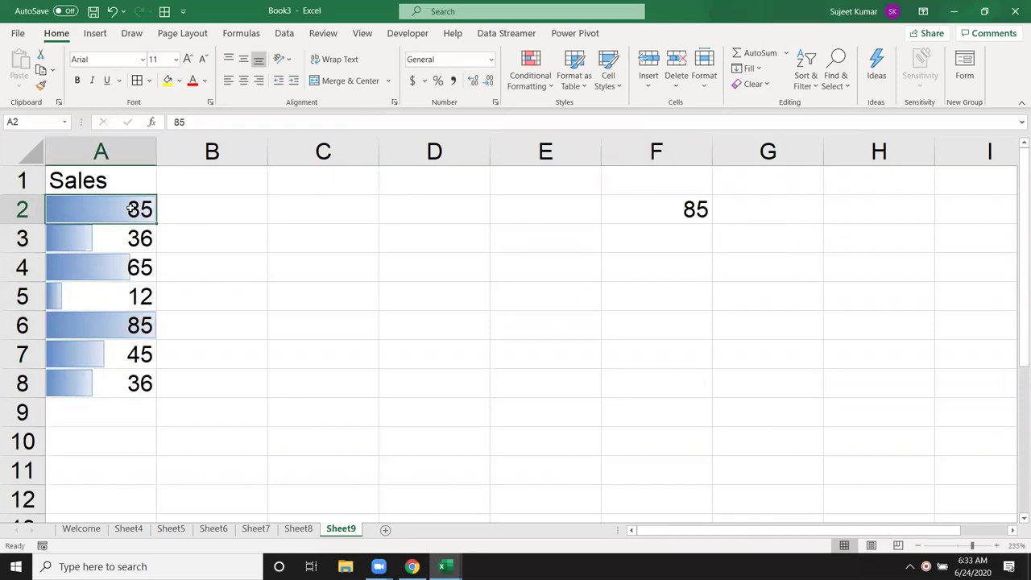
left_click(684, 206)
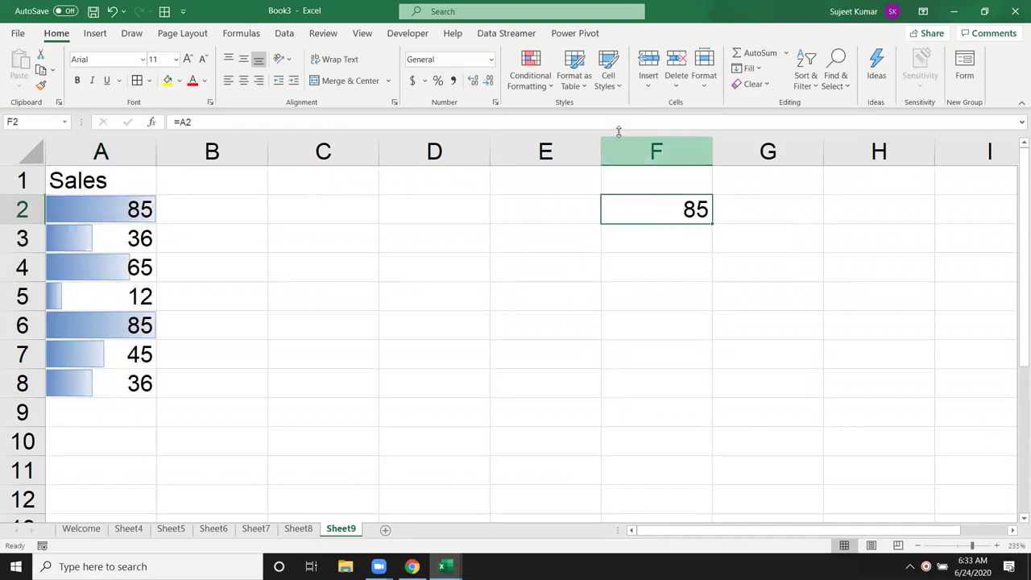
left_click(530, 72)
mouse_move(561, 178)
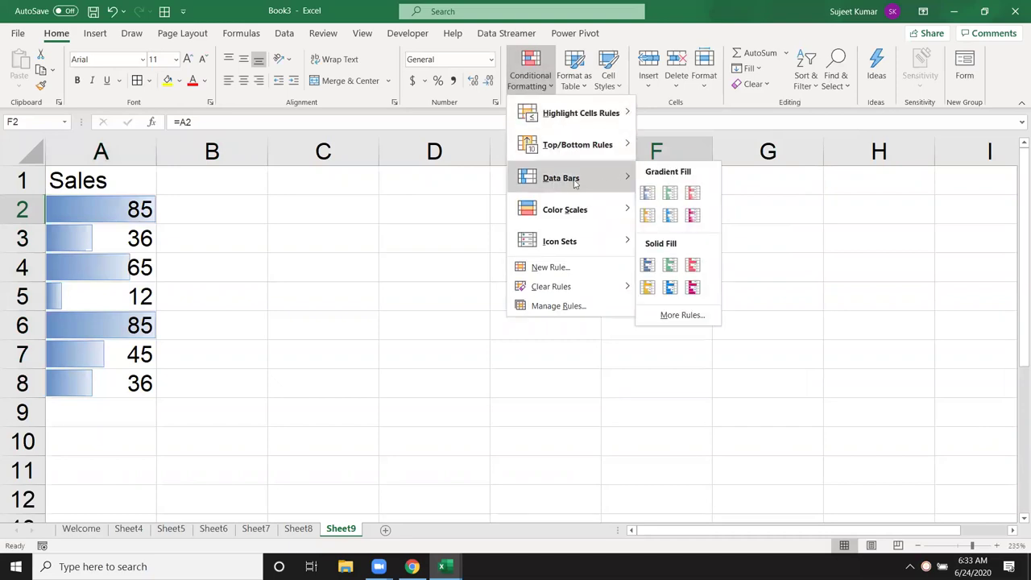
left_click(653, 195)
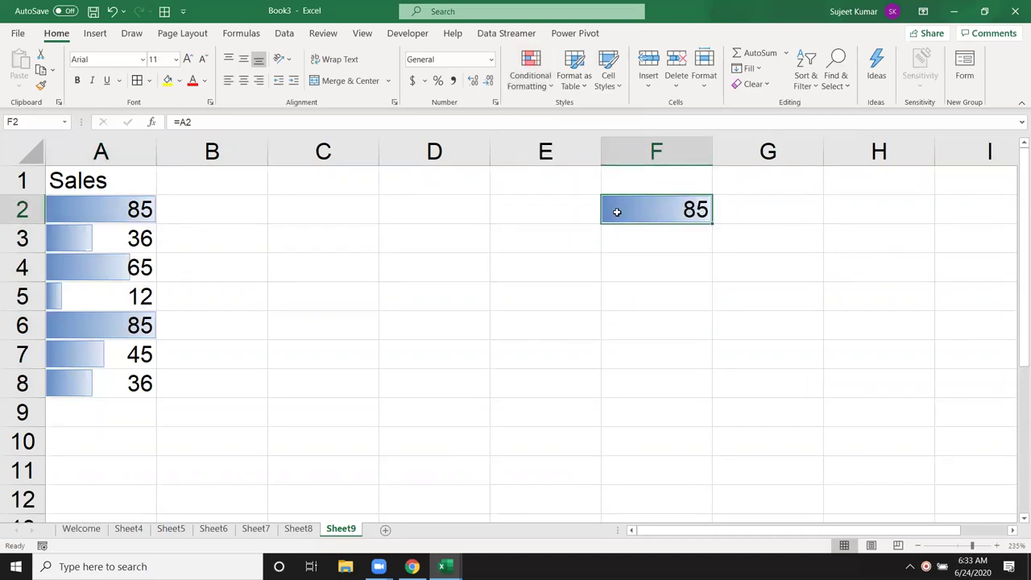
left_click(127, 207)
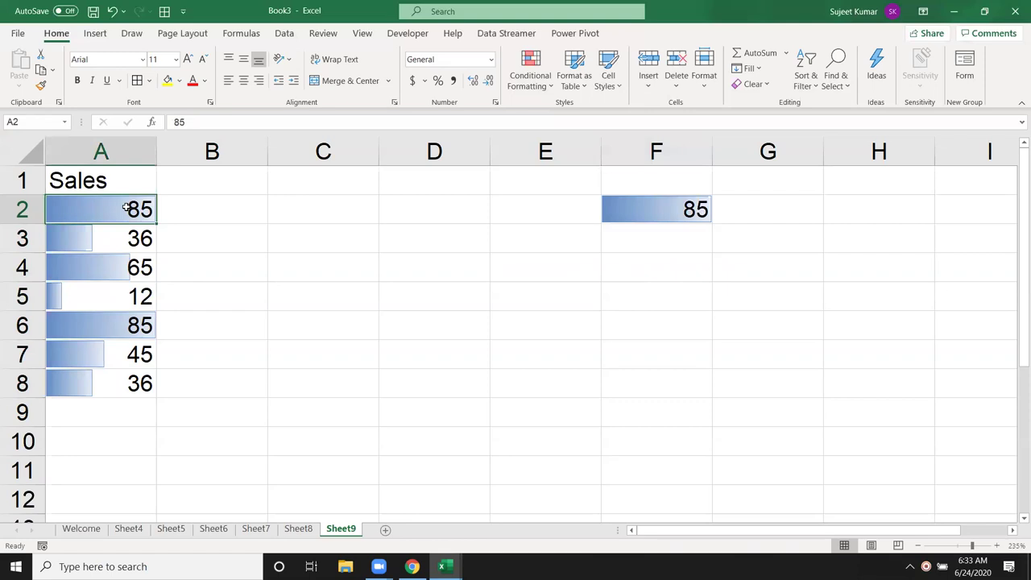
type("20")
key("Return")
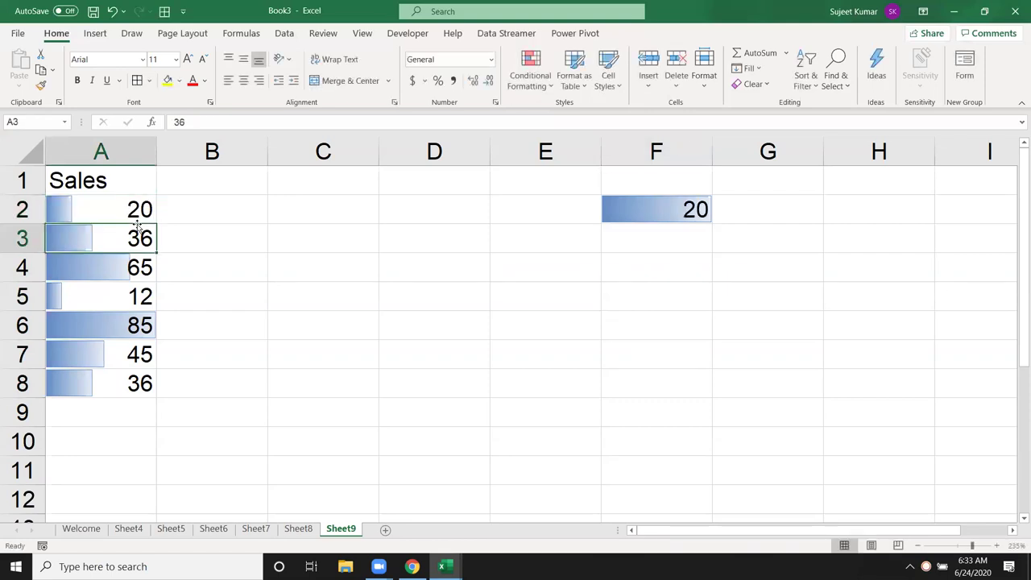
left_click(619, 207)
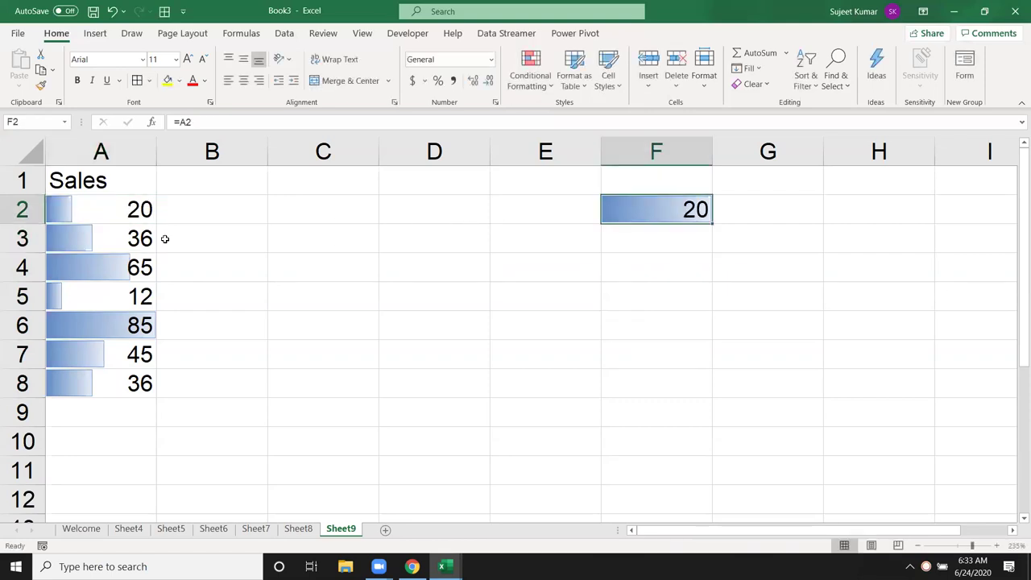
left_click(95, 245)
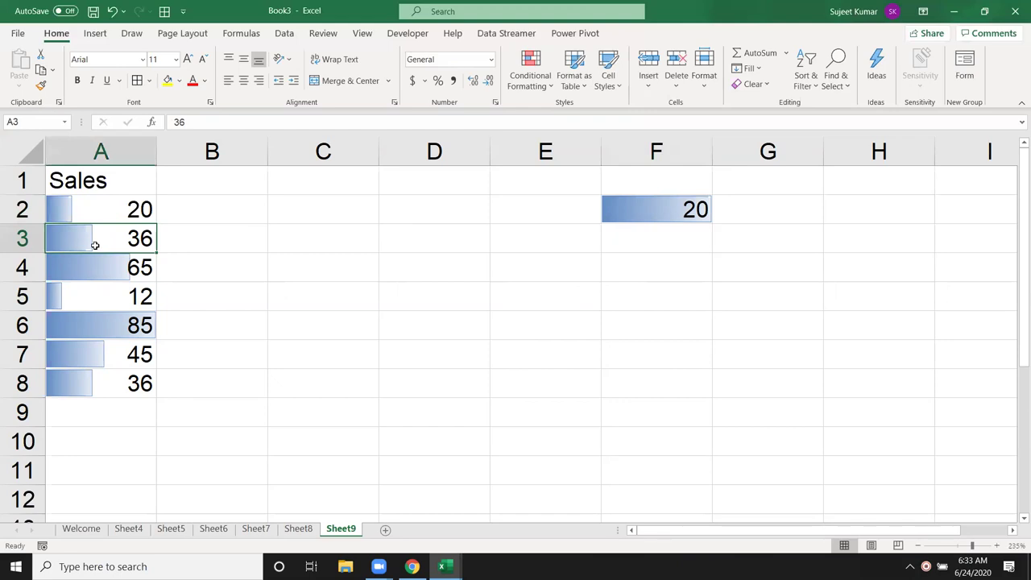
key("ctrl+z")
key("ctrl+z")
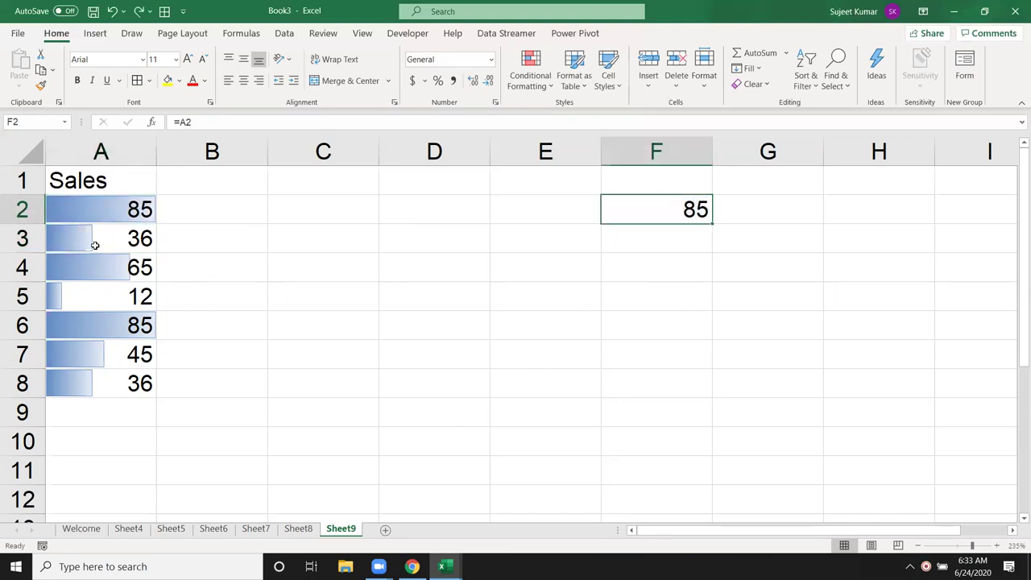
left_click(464, 216)
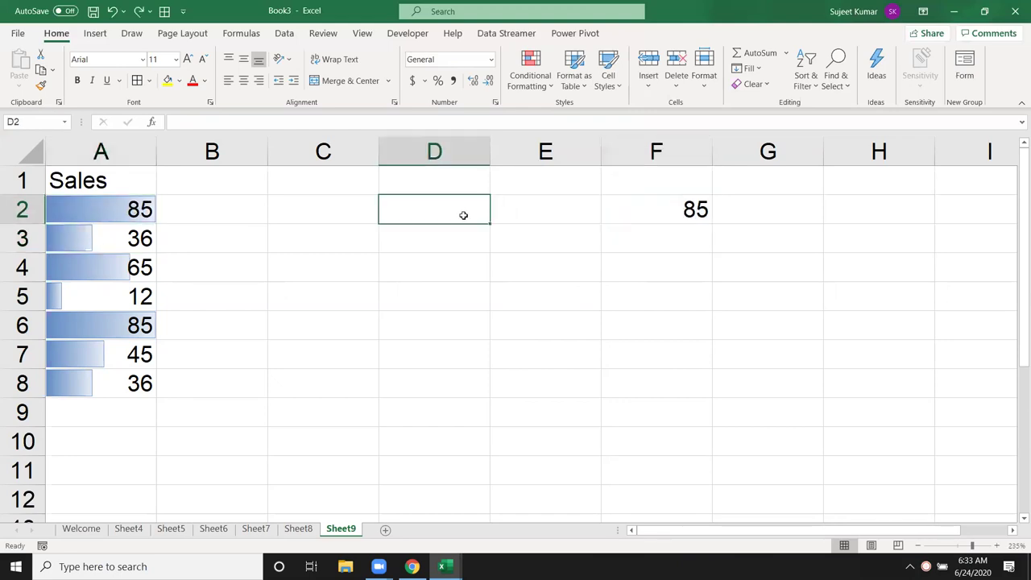
left_click(631, 213)
key("Delete")
left_click_drag(141, 207, 94, 386)
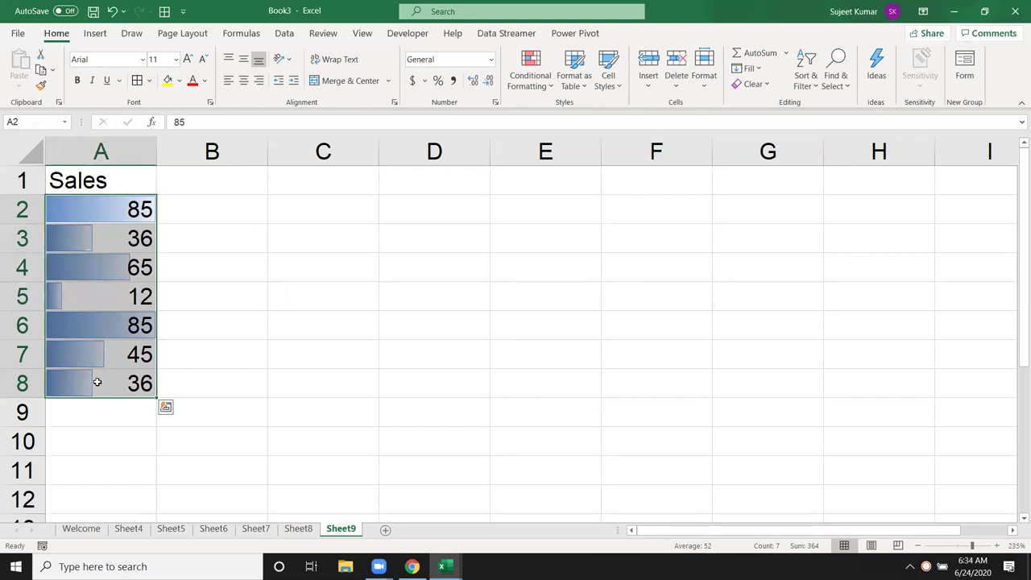
Clear conditional formatting rules from the entire Sheet9, then select B2.
left_click(531, 81)
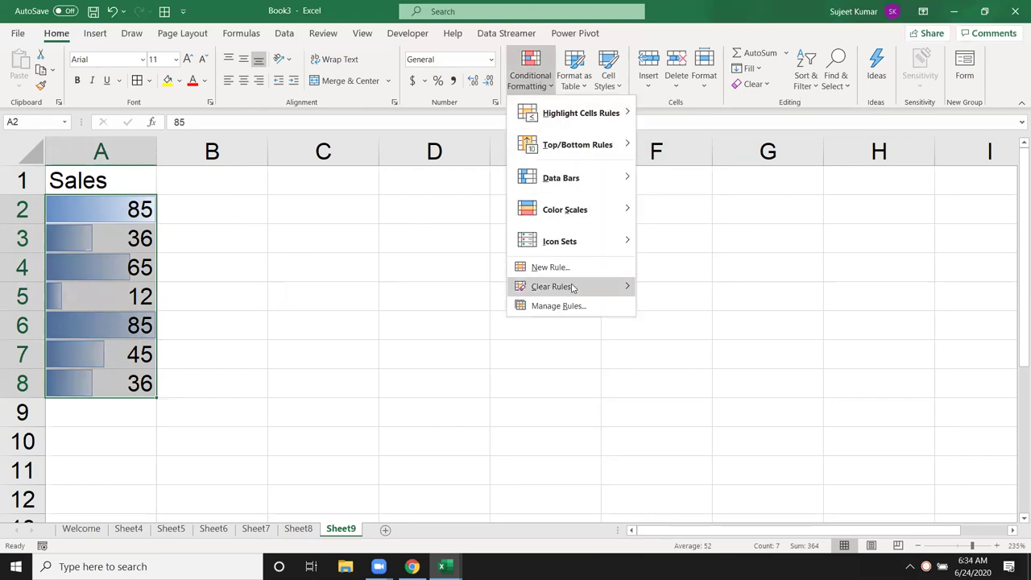
mouse_move(551, 286)
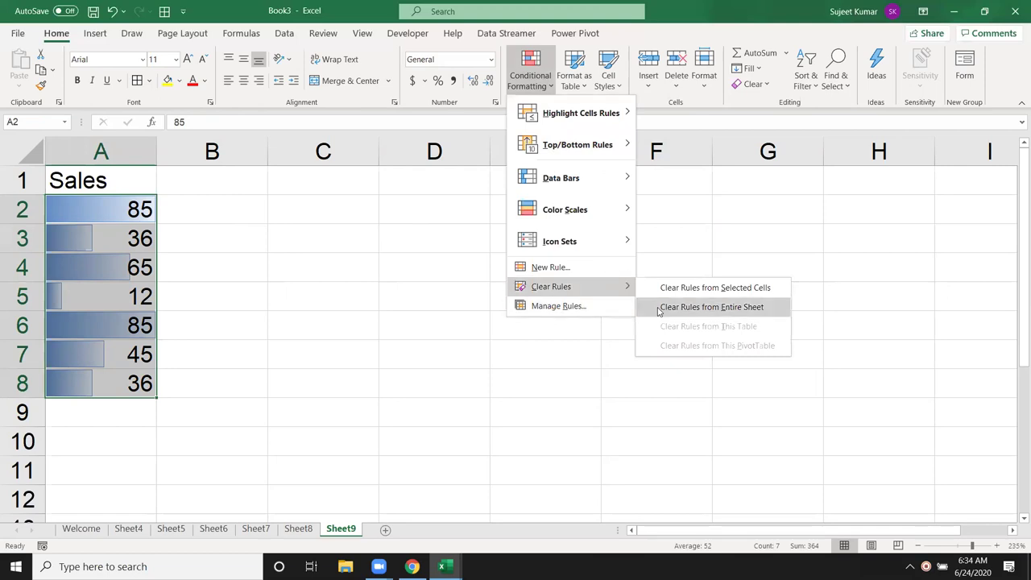
left_click(659, 310)
left_click(182, 214)
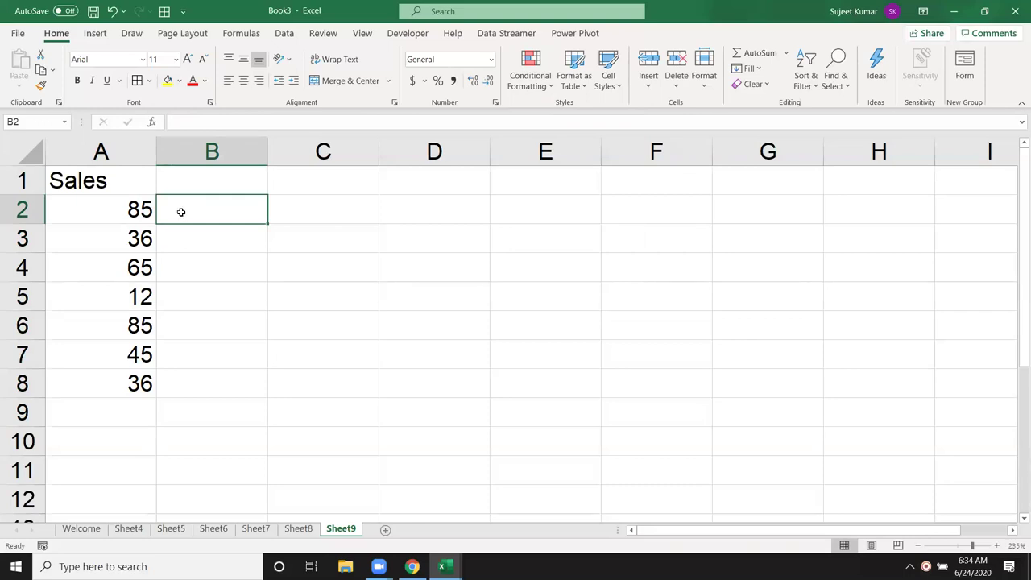
Enter =REPT("|",A2) in B2 and fill it down to B8.
type("=")
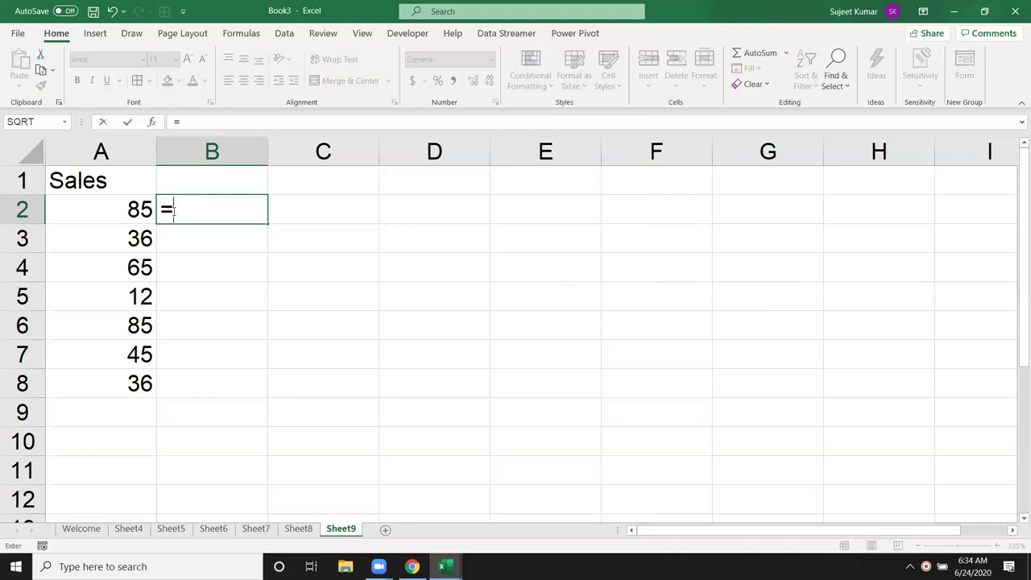
type("re")
key("Down")
key("Down")
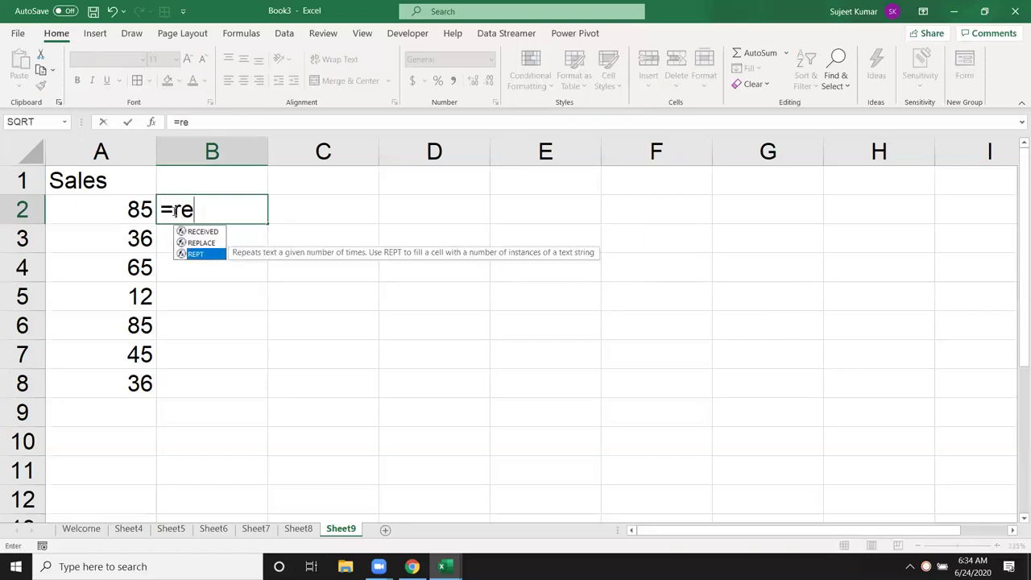
key("Tab")
key("Left")
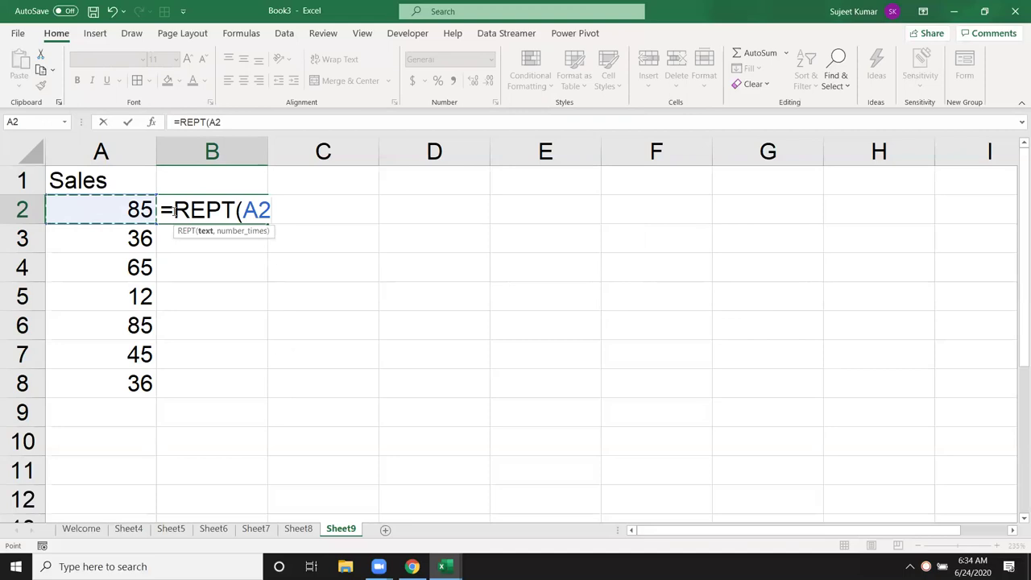
key("BackSpace")
key("BackSpace")
type("\"")
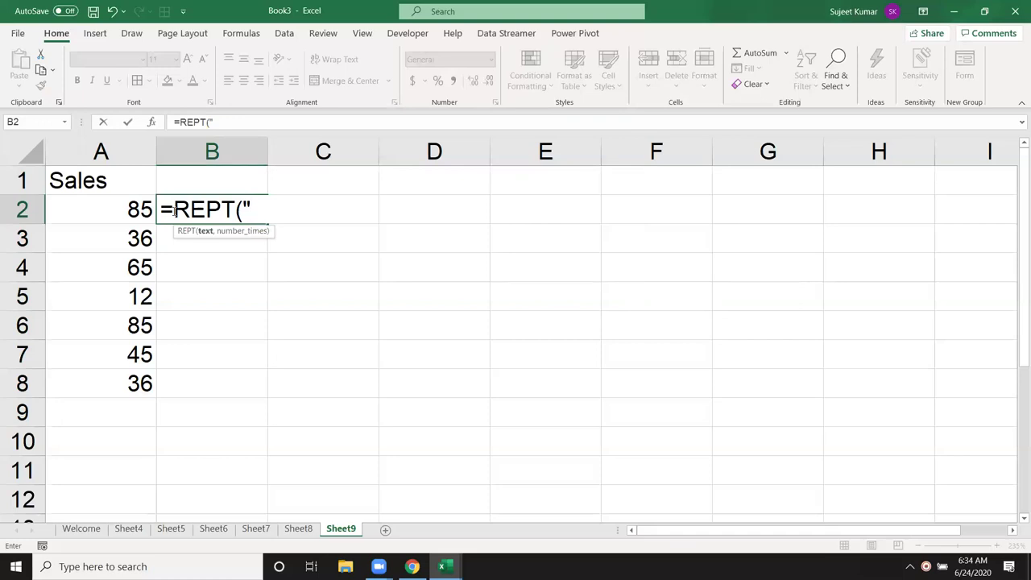
type("|")
type("\",")
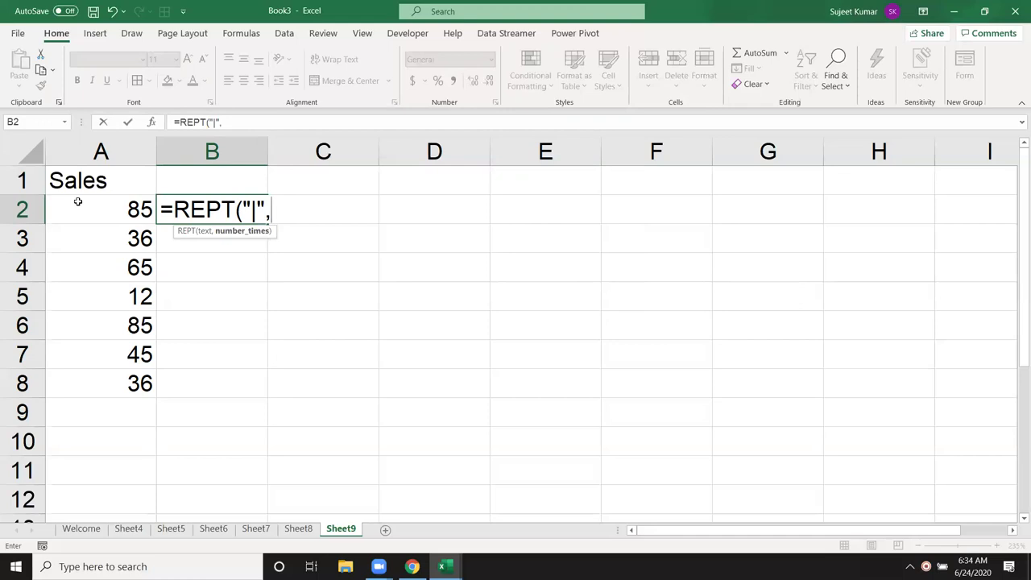
left_click(76, 201)
key("Return")
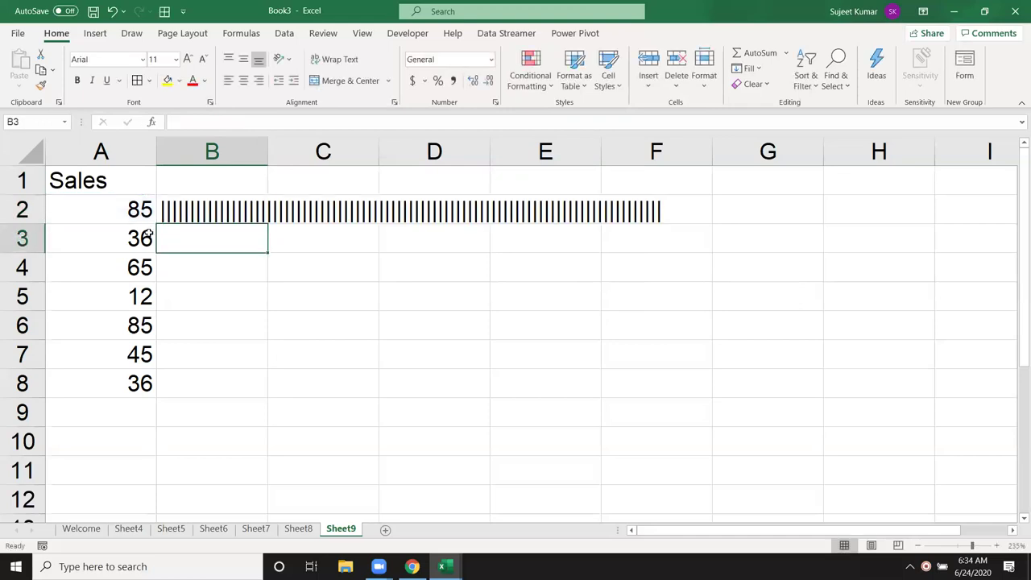
left_click(265, 208)
left_click_drag(267, 219, 247, 395)
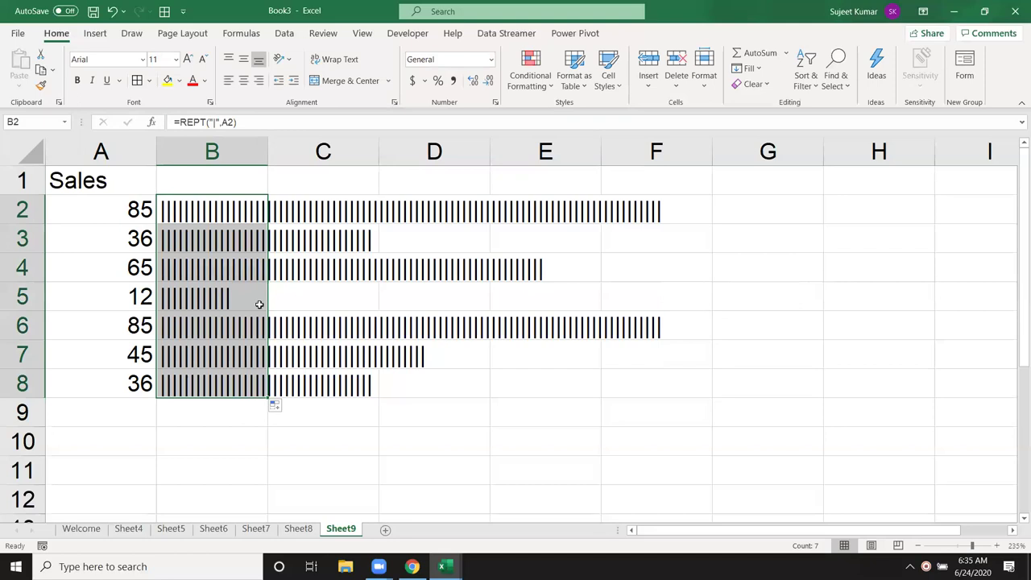
Scroll through the font list to preview typefaces on the B2:B8 bars.
left_click(142, 60)
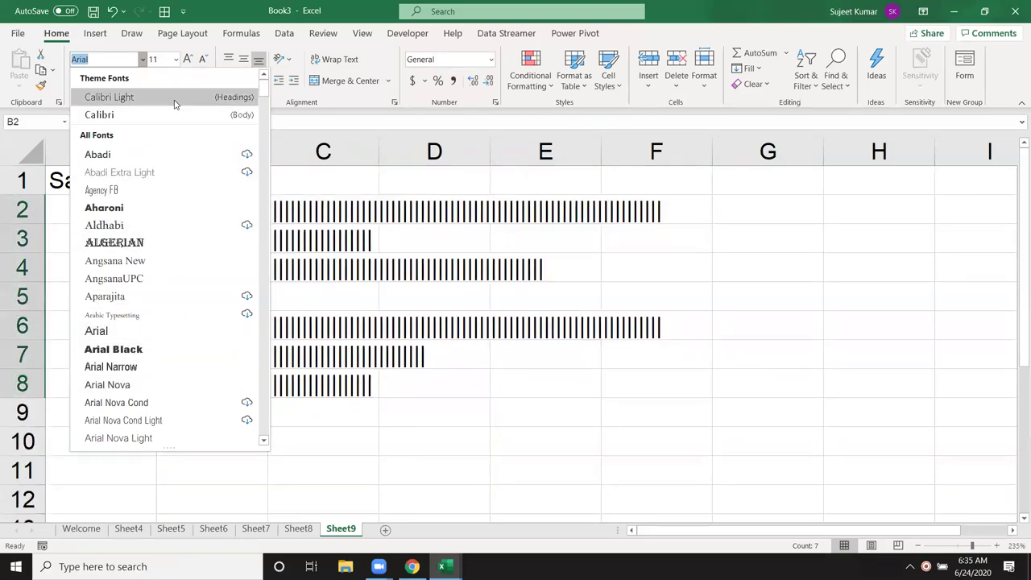
scroll(170, 183, "down", 4)
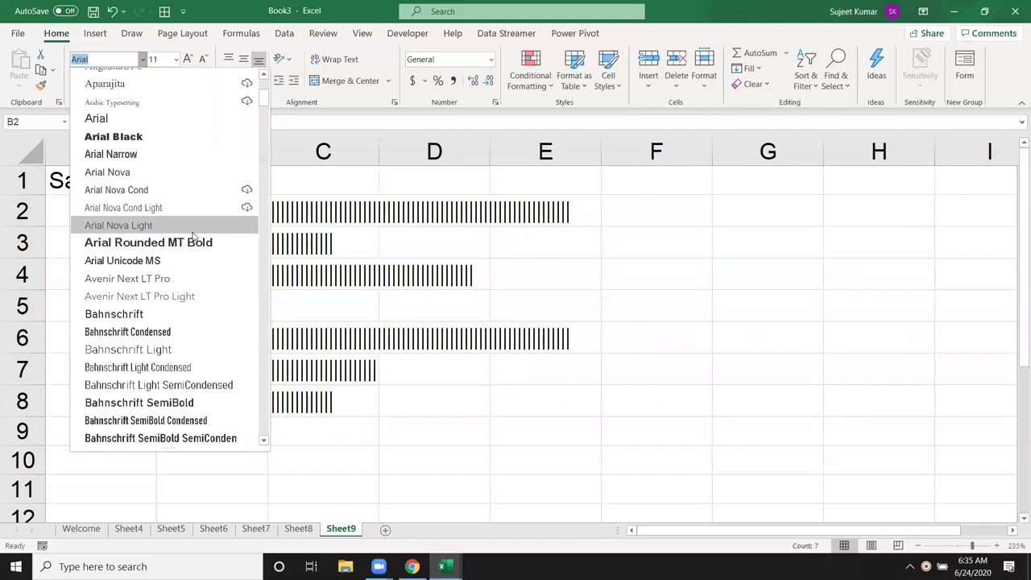
scroll(193, 208, "down", 2)
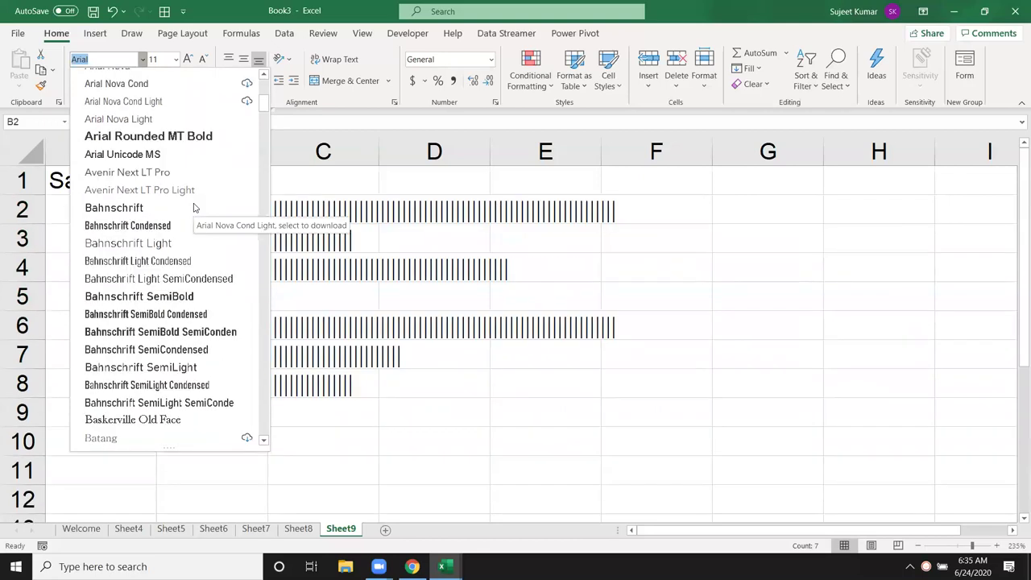
scroll(194, 208, "down", 1)
scroll(193, 208, "down", 2)
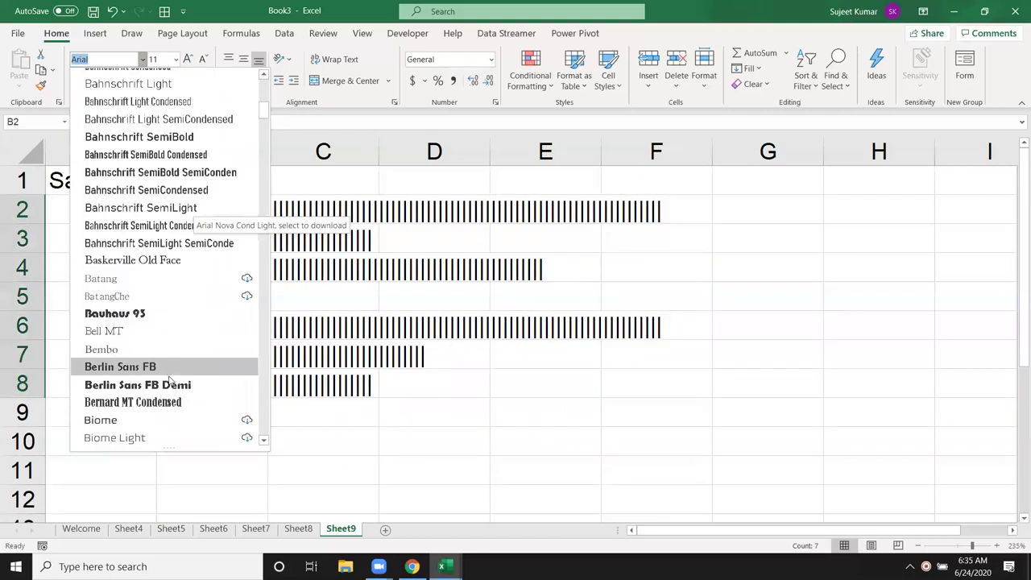
scroll(182, 355, "down", 2)
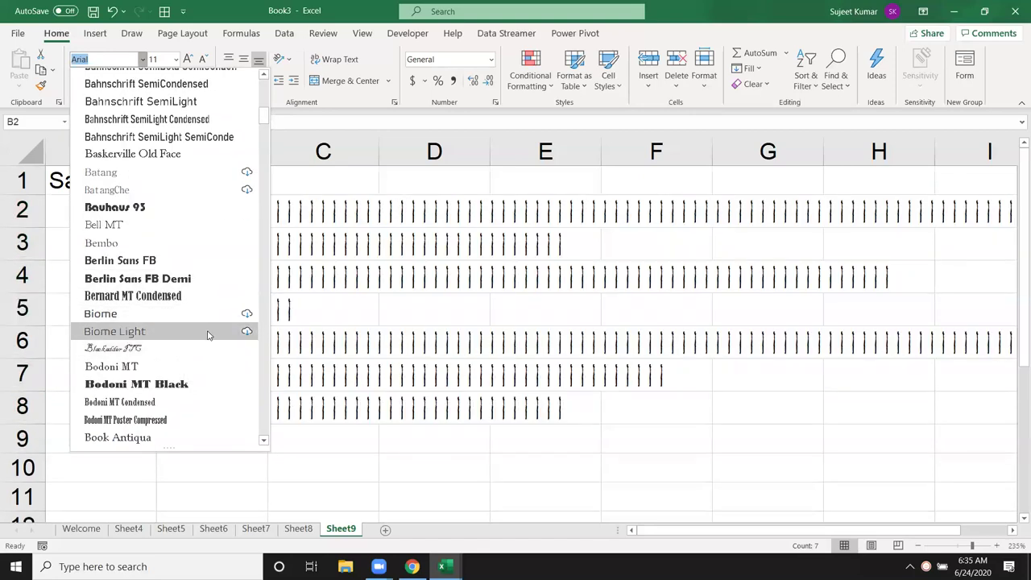
scroll(207, 357, "down", 2)
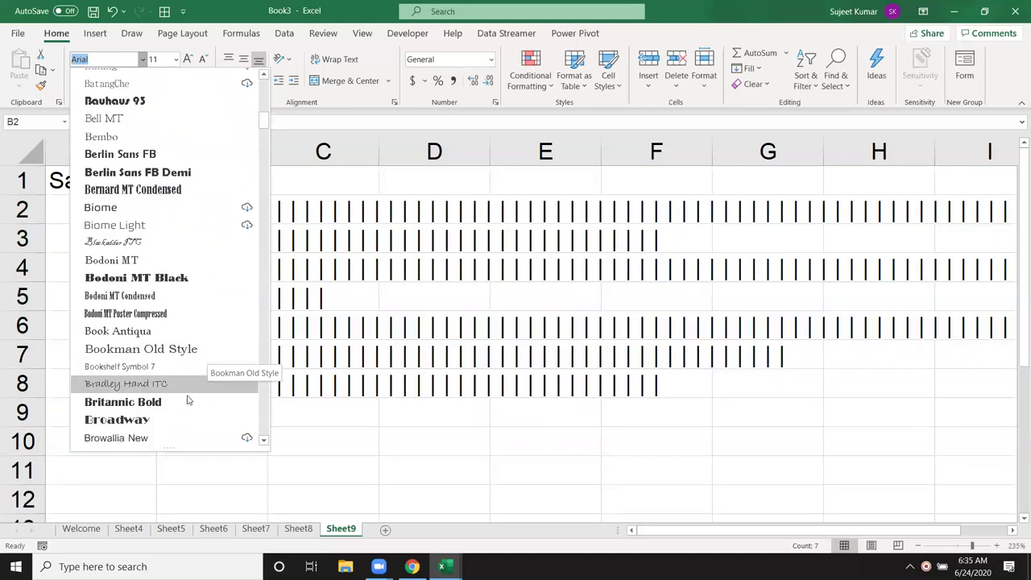
Apply the Britannic Bold font to the bar cells B2:B8.
left_click(148, 402)
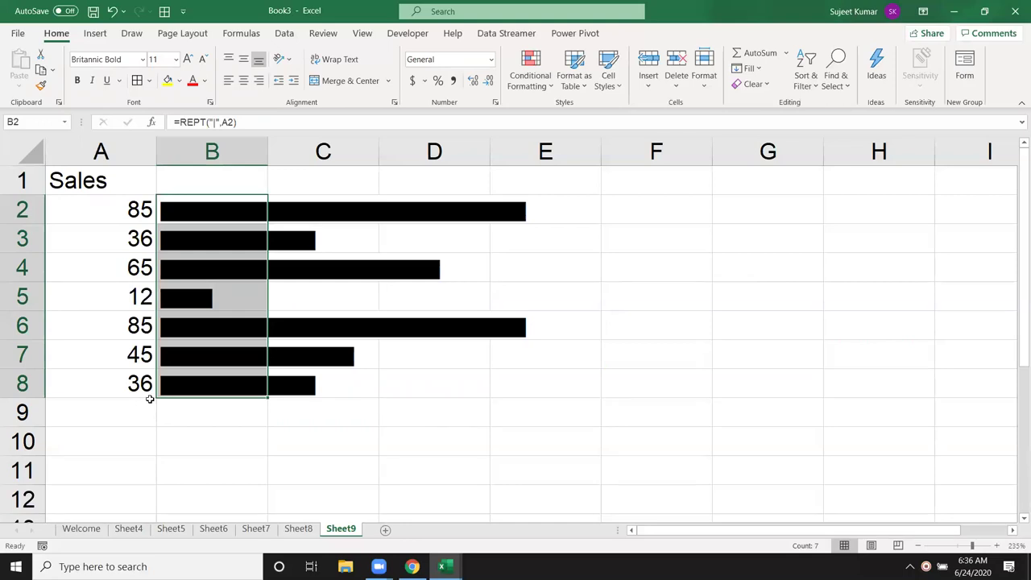
Change B2 to =REPT("|",A2/5) and fill it down to B8.
left_click(199, 210)
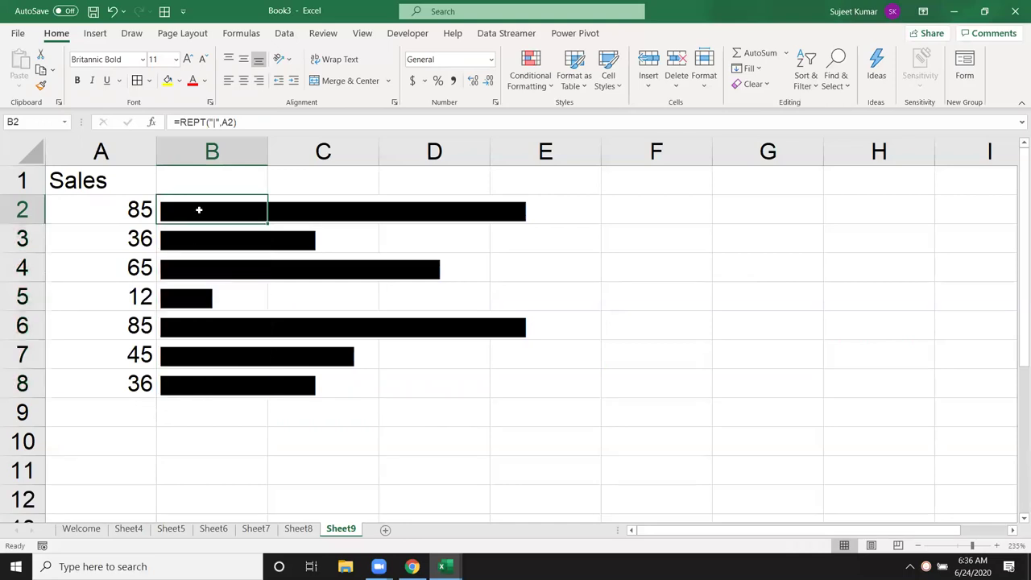
left_click(237, 122)
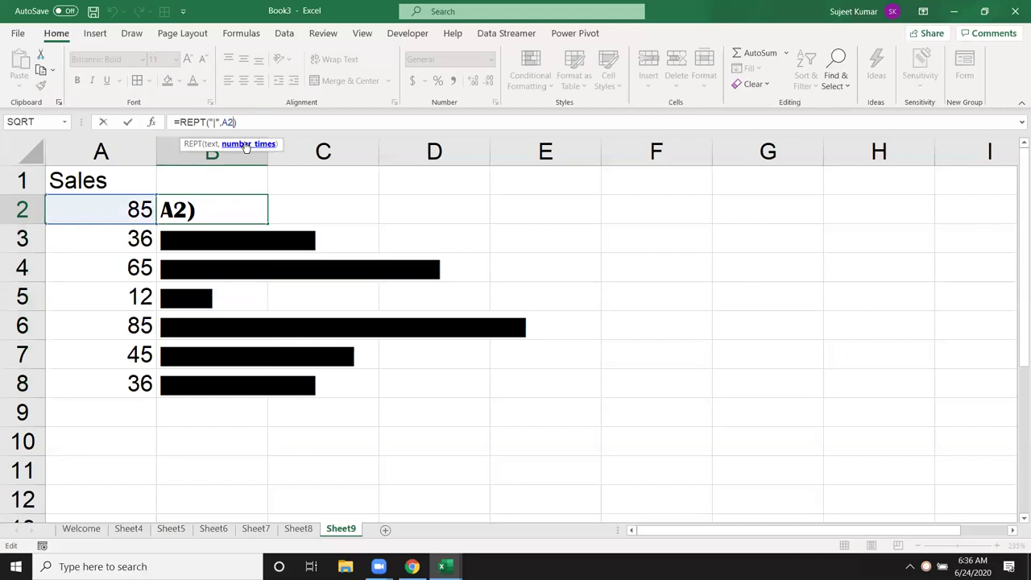
type("/5")
key("Return")
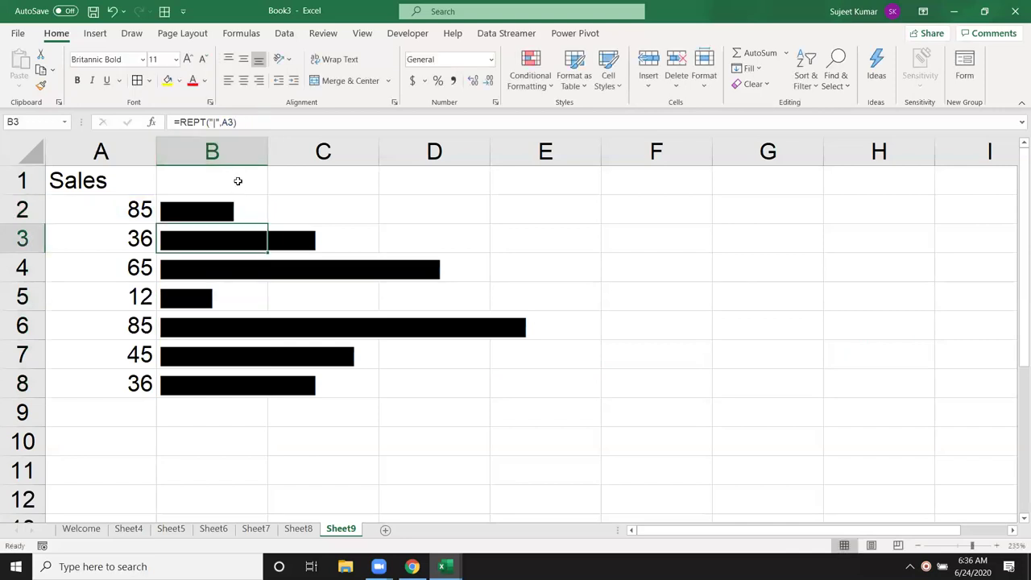
left_click(239, 203)
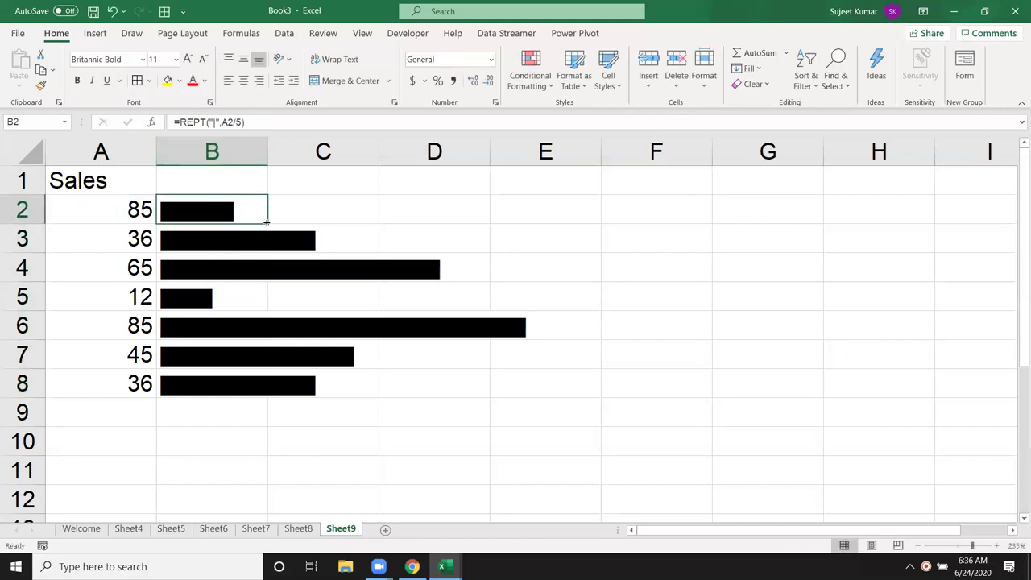
double_click(267, 223)
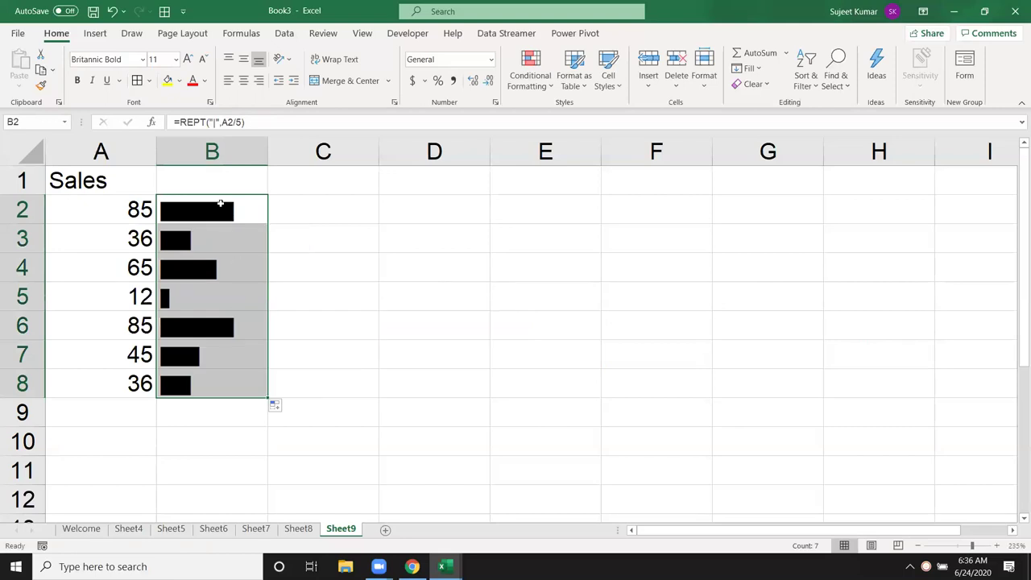
Test =GCD(A2:A8) in B1, delete it again, and select the bars B2:B8.
left_click(142, 214)
left_click_drag(140, 225, 139, 382)
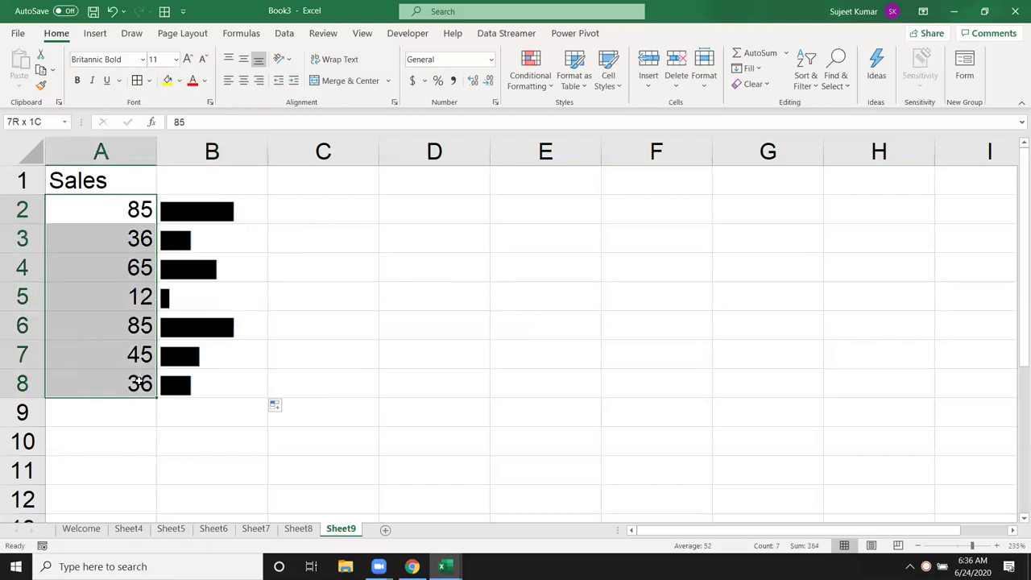
left_click(135, 214)
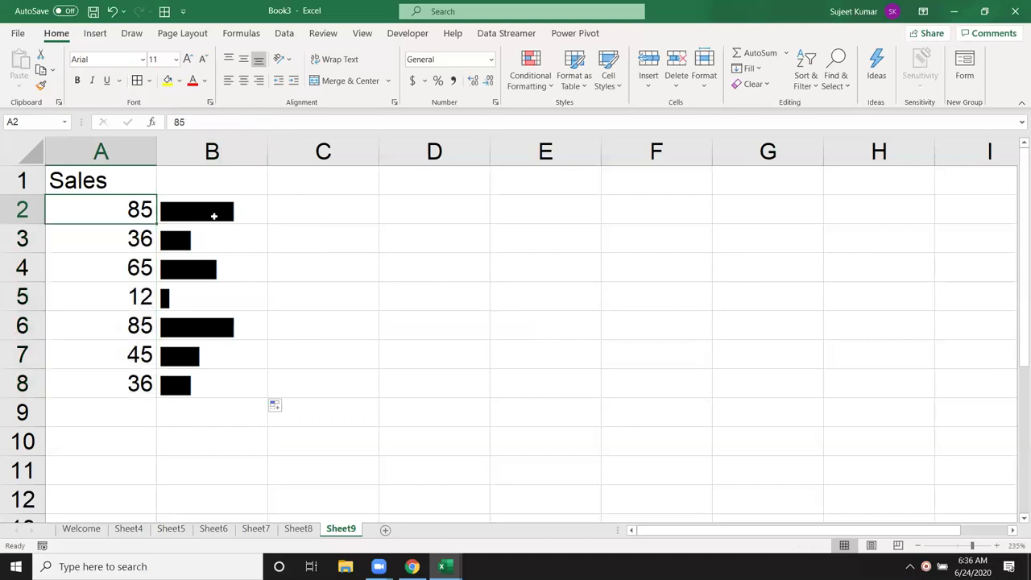
left_click(240, 178)
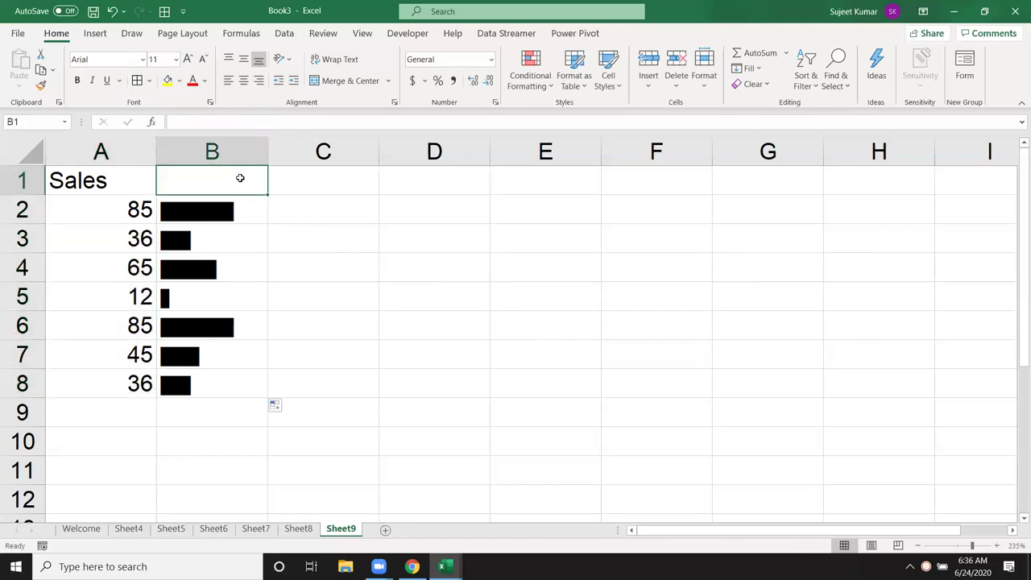
type("=gcd")
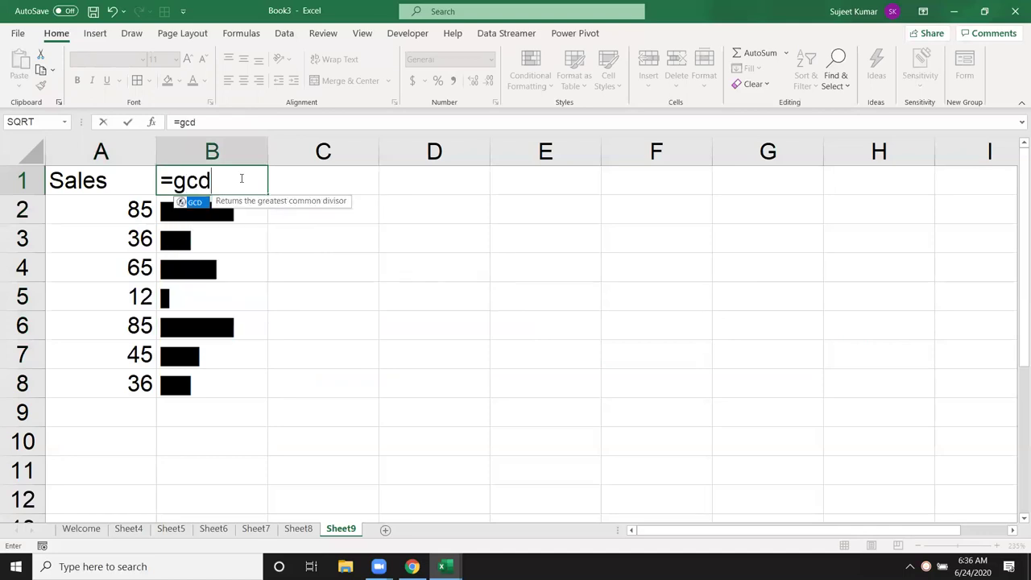
key("Tab")
left_click_drag(132, 208, 105, 384)
key("Return")
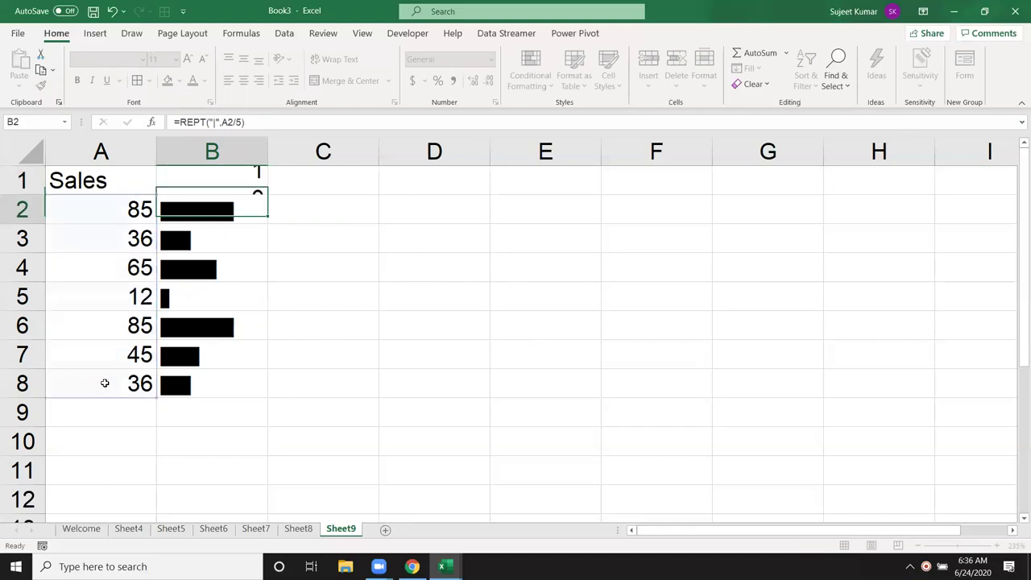
left_click(240, 184)
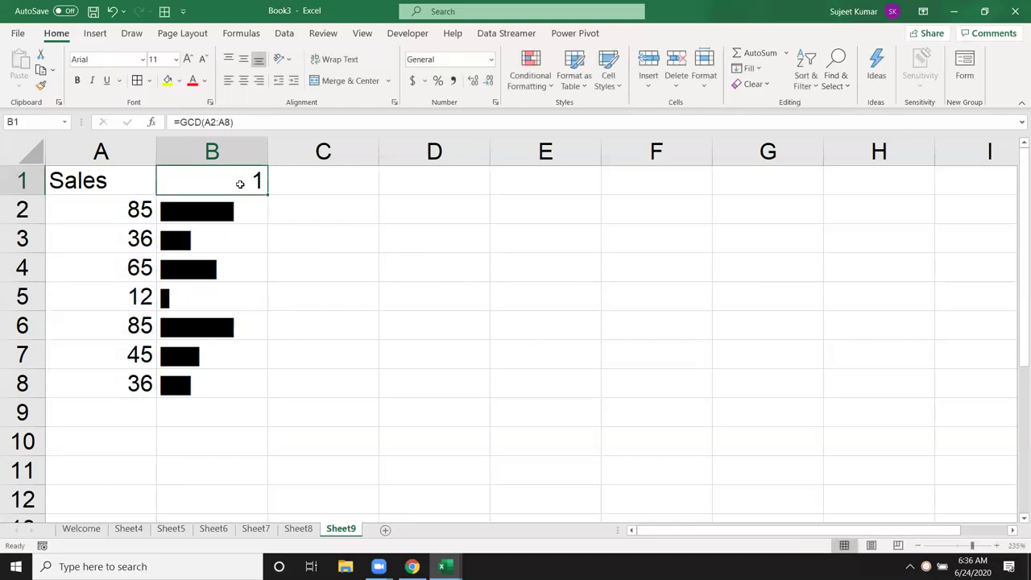
key("Delete")
left_click(202, 206)
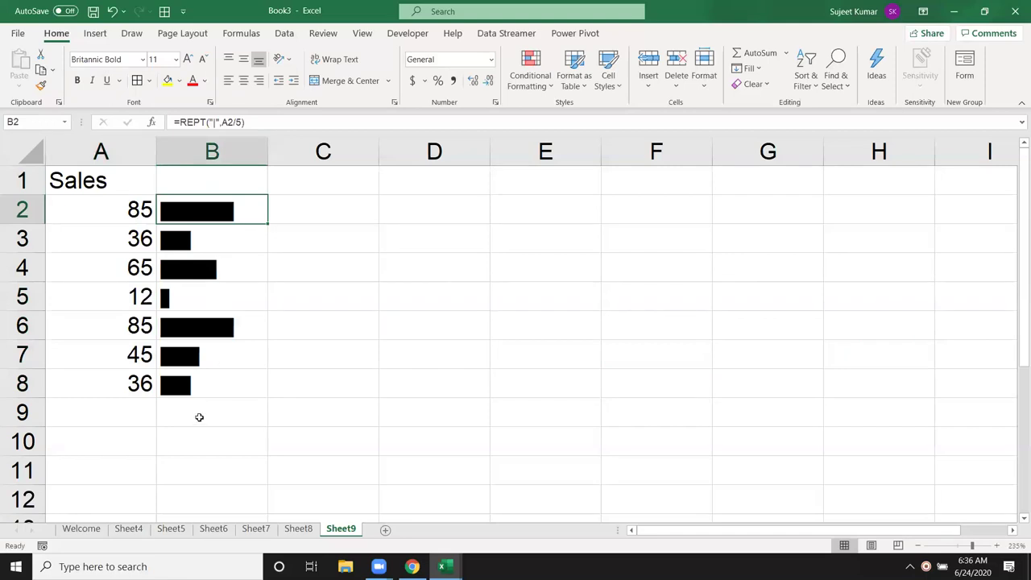
left_click(201, 390, "shift")
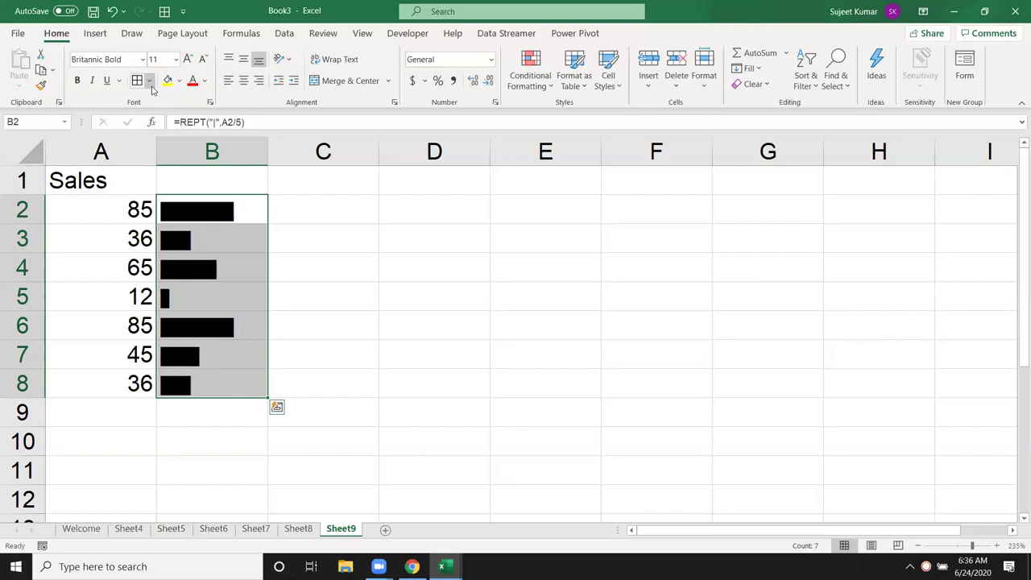
Apply the standard Green font colour to the bar text in B2:B8.
left_click(205, 80)
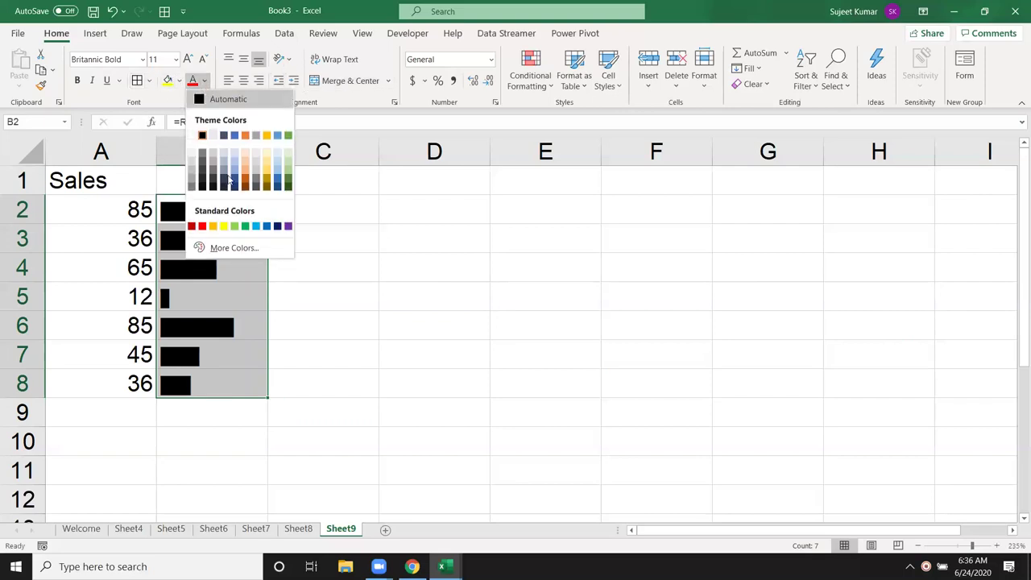
left_click(245, 227)
left_click(382, 288)
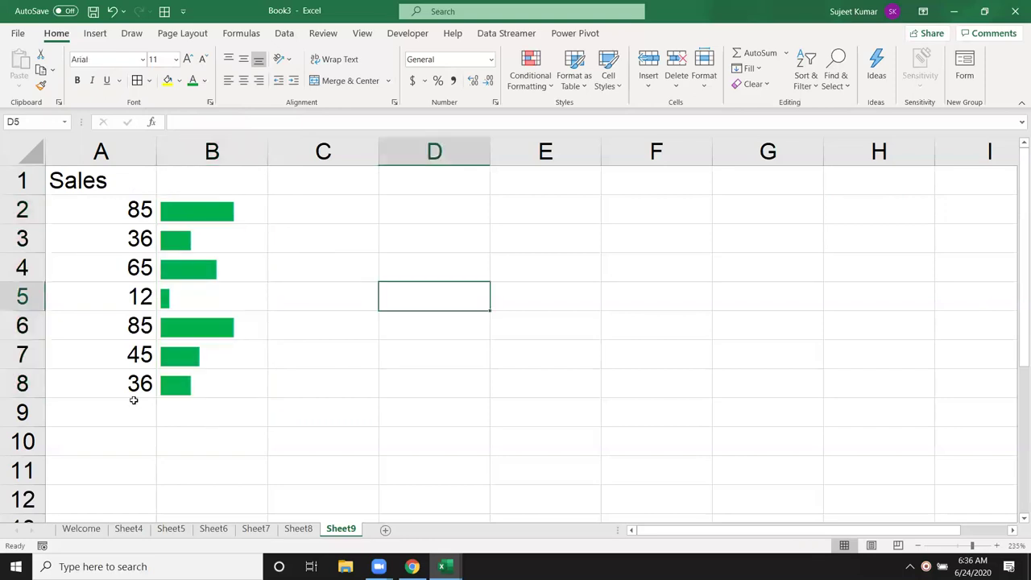
left_click(472, 187)
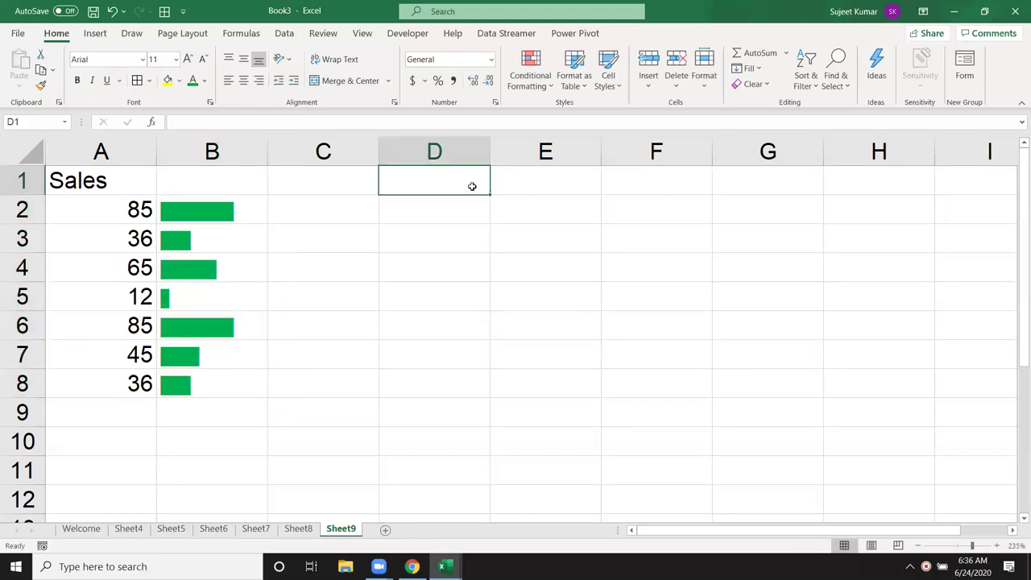
Enter 'Loss' as the D1 heading and 'Profit' in E1.
double_click(473, 187)
type("Lo")
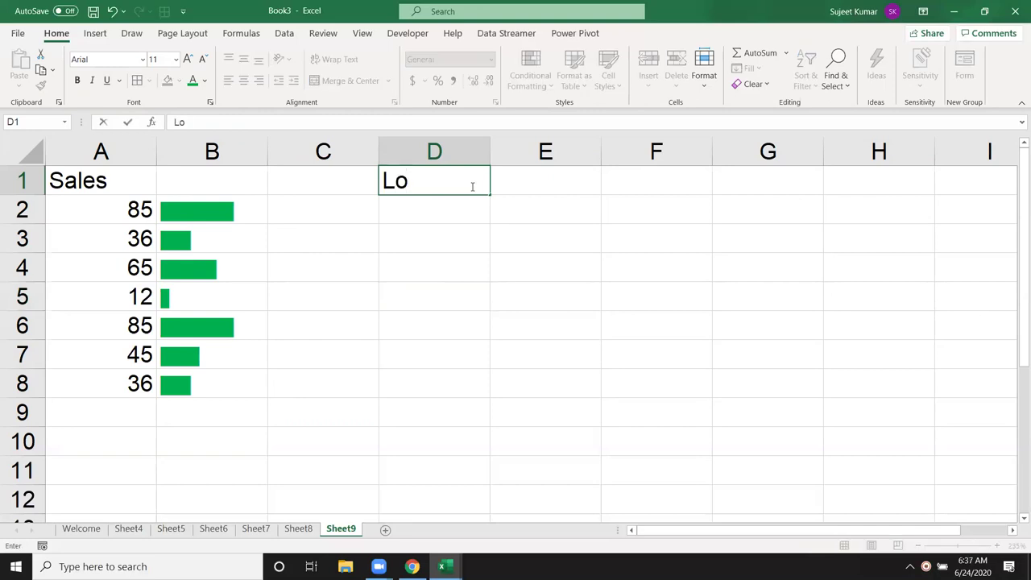
type("gg")
key("Tab")
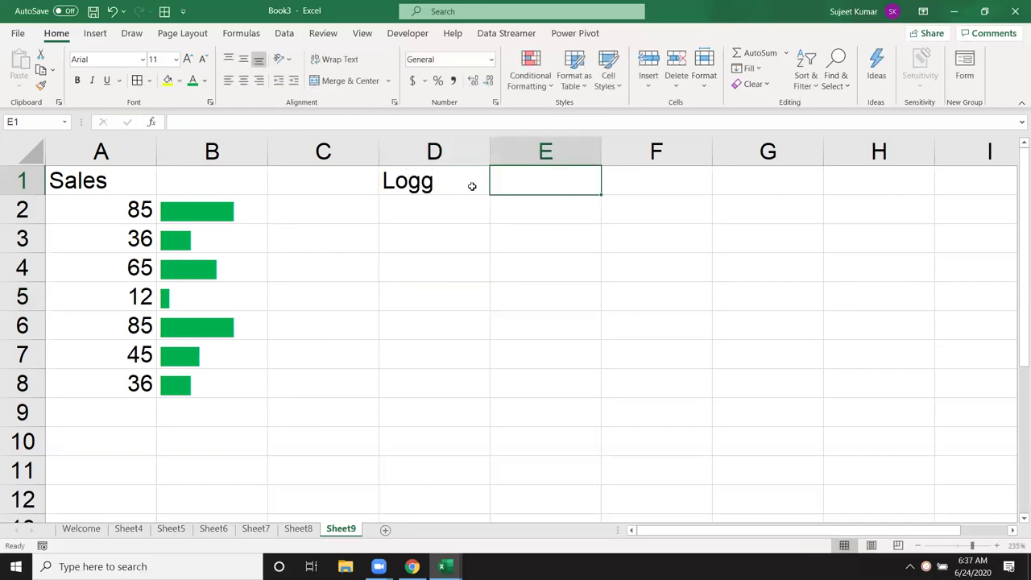
left_click(472, 186)
type("Loss")
key("Tab")
type("Profit")
key("Return")
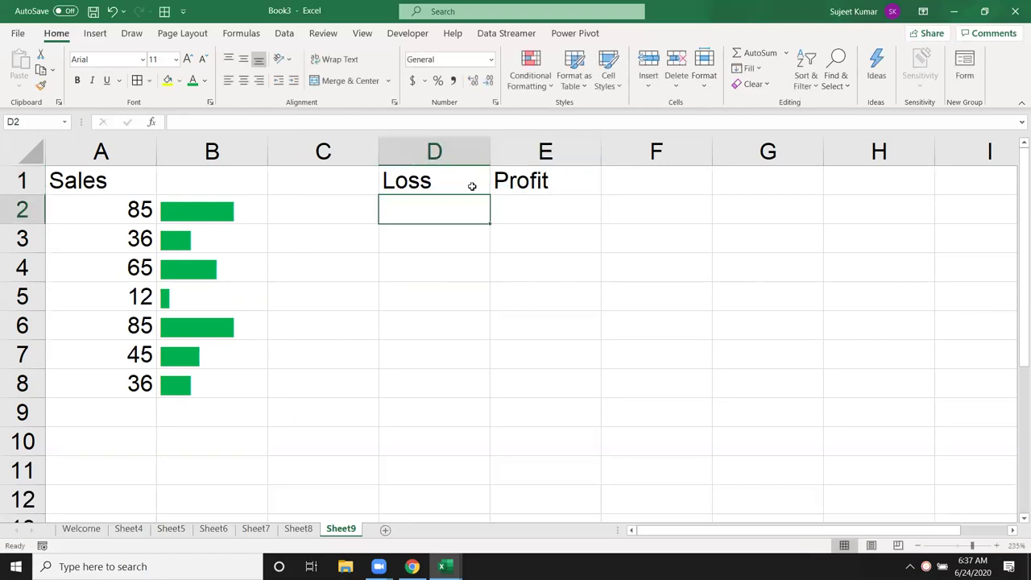
Clear the stray -65 from D2 and the 'Profit' text from E1.
type("-65")
key("Return")
type("2")
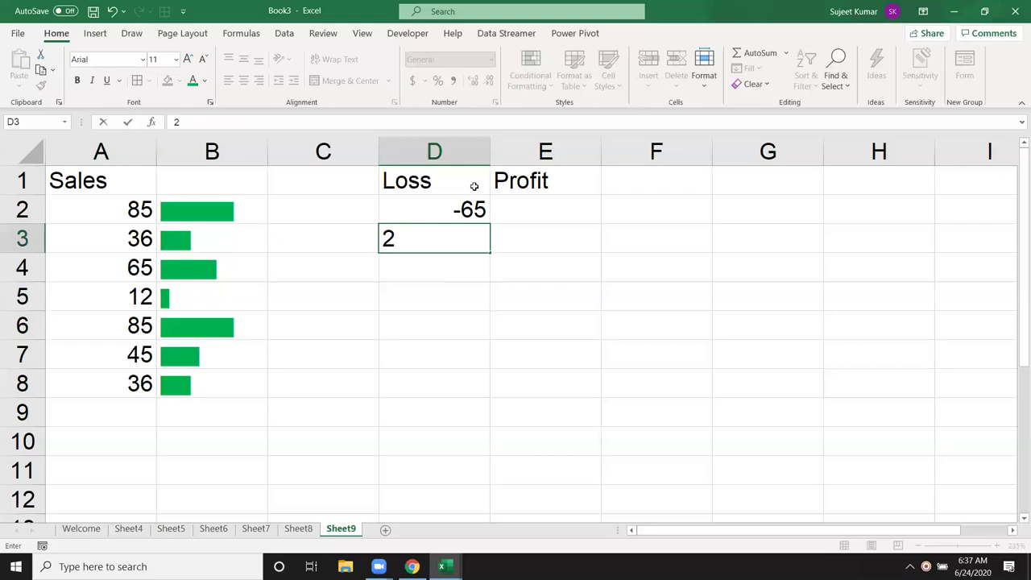
key("Escape")
key("Up")
key("Delete")
key("Right")
key("Up")
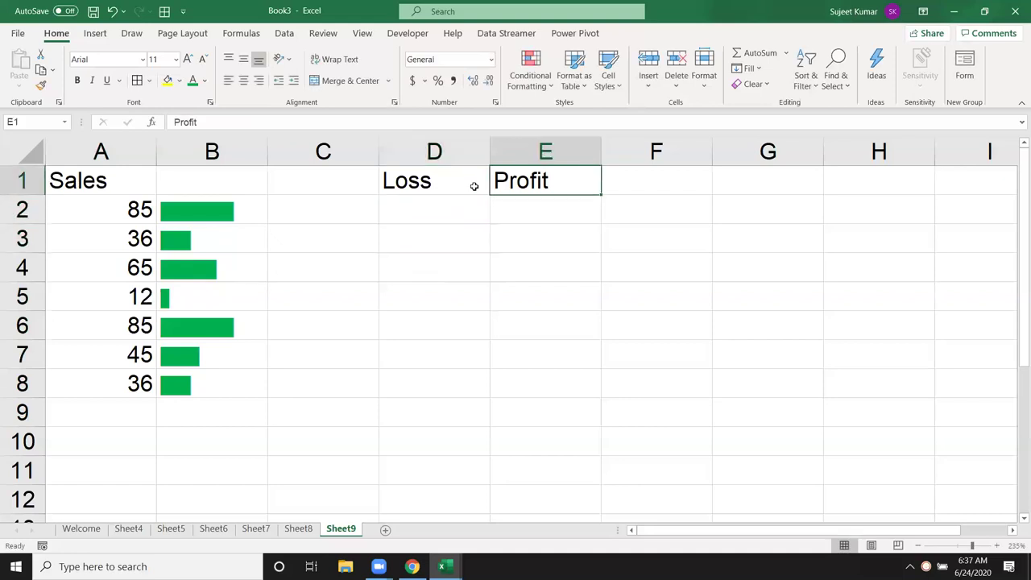
key("Delete")
key("Left")
Extend the D1 heading to 'Loss/Profit', fixing the misspelled last letter.
key("F2")
type("/Pro")
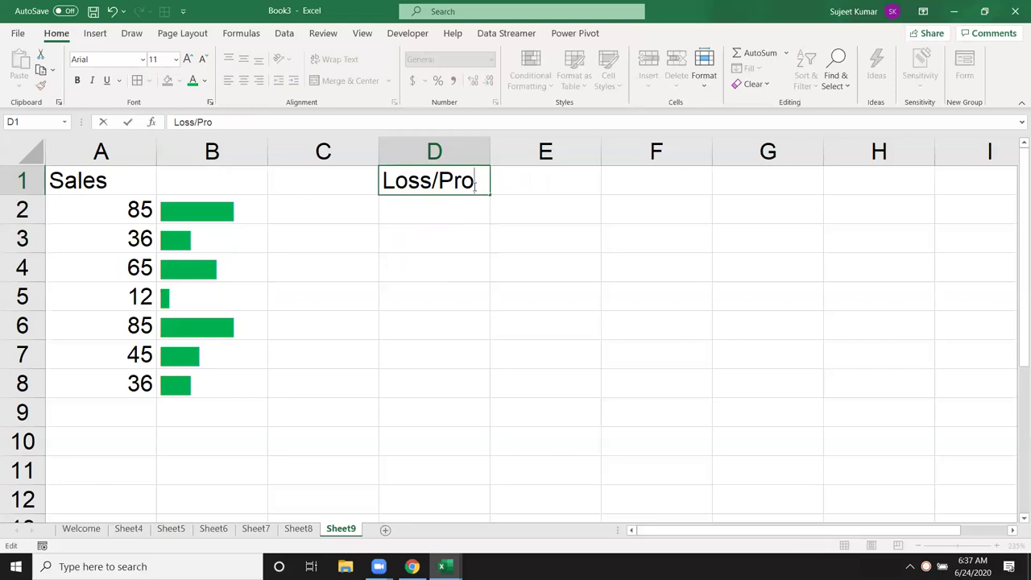
type("fir")
key("Return")
key("Up")
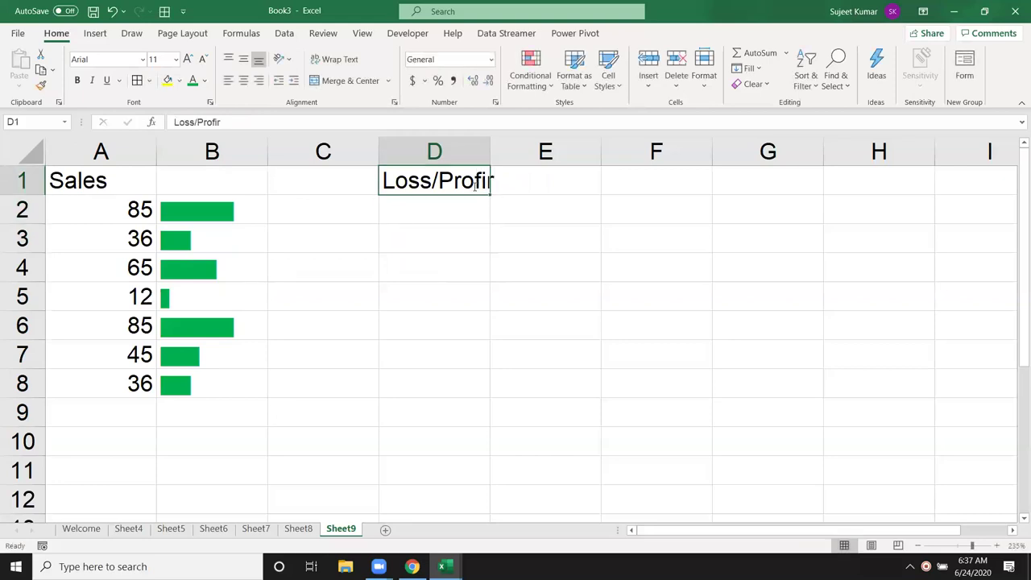
key("F2")
key("BackSpace")
type("t")
key("Return")
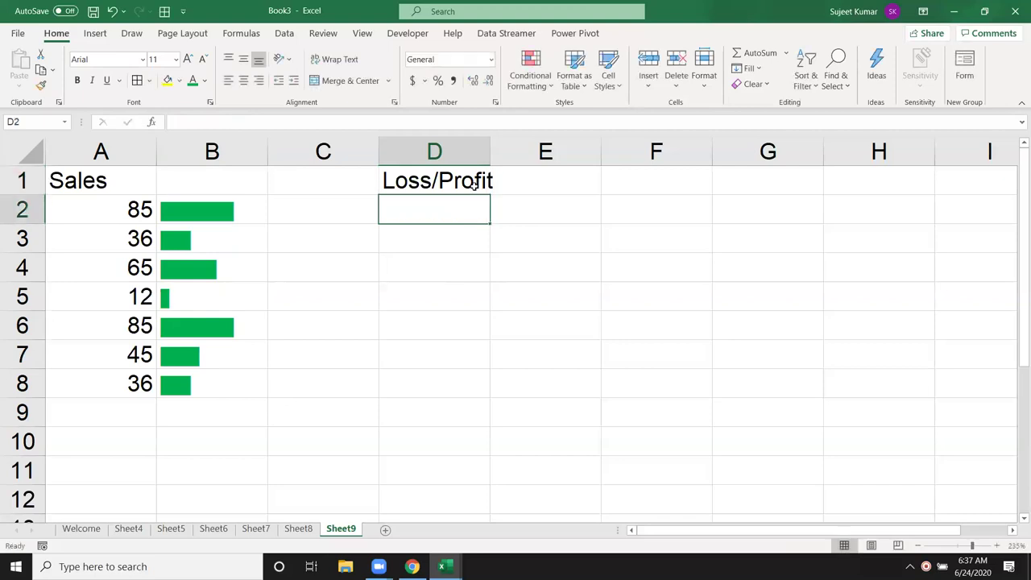
Enter 85, 36, 52, 45, 65, 25 and 63 down D2:D8.
type("85")
key("Return")
type("36")
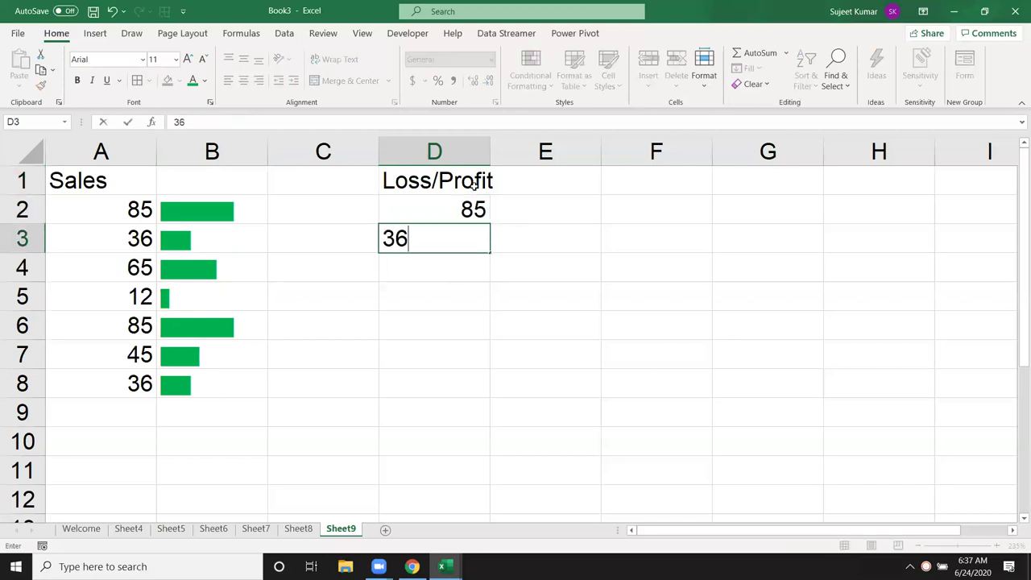
key("Return")
type("52")
key("Return")
type("45")
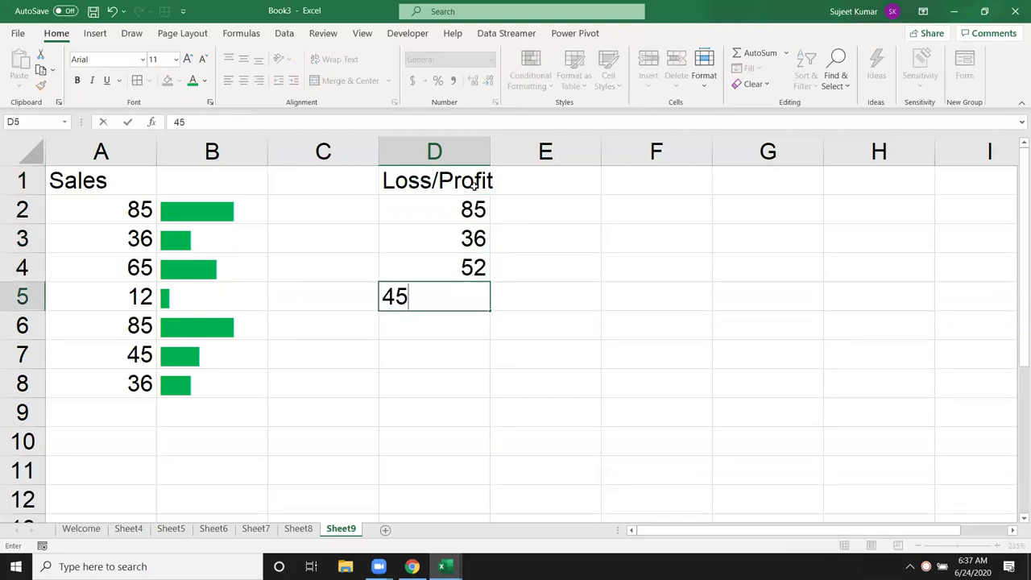
key("Return")
key("Return")
type("65")
key("Return")
type("25")
key("Return")
type("63")
key("Return")
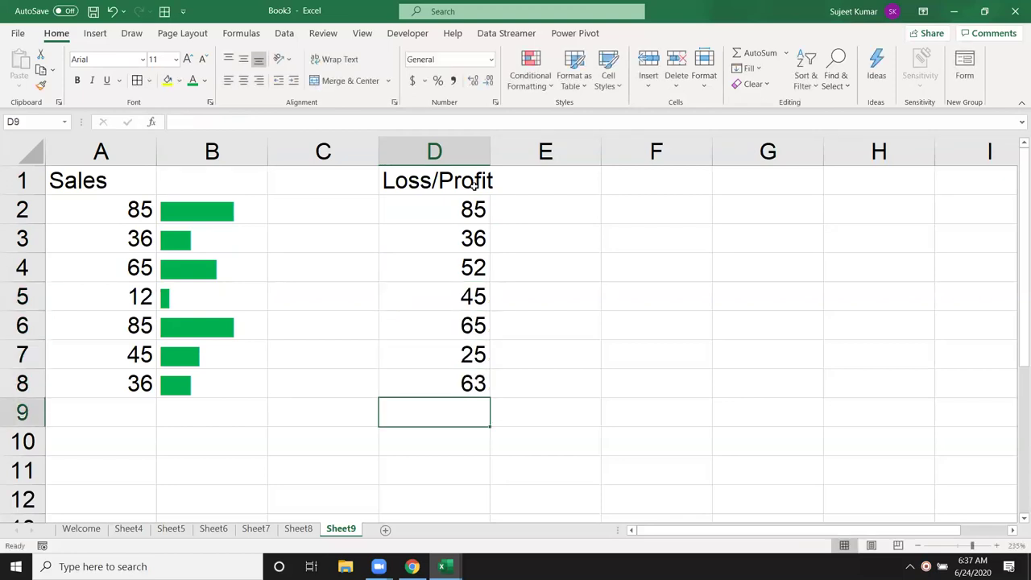
Make the D4 and D6 values negative, giving -52 and -65.
double_click(458, 274)
type("-")
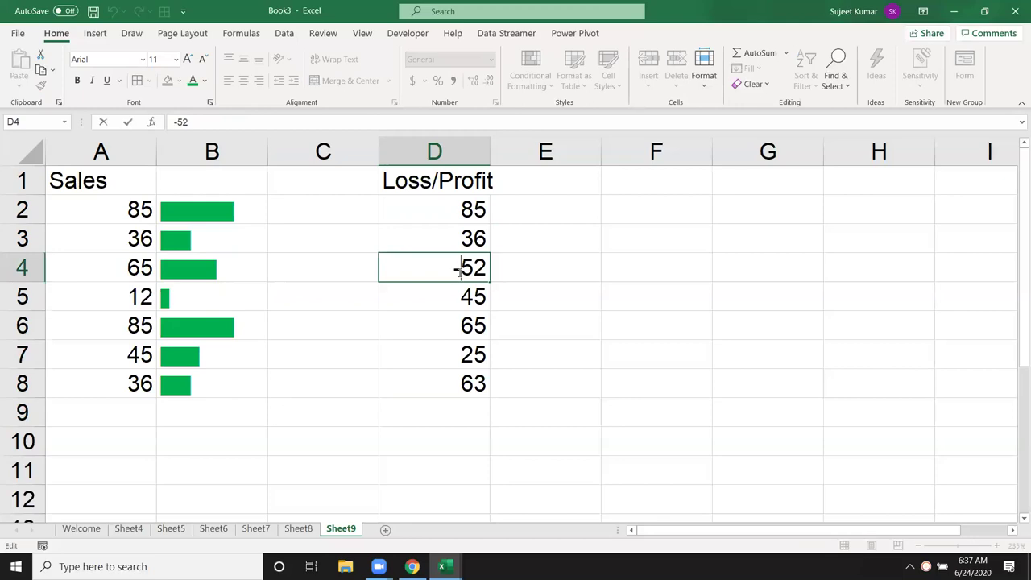
left_click(452, 320)
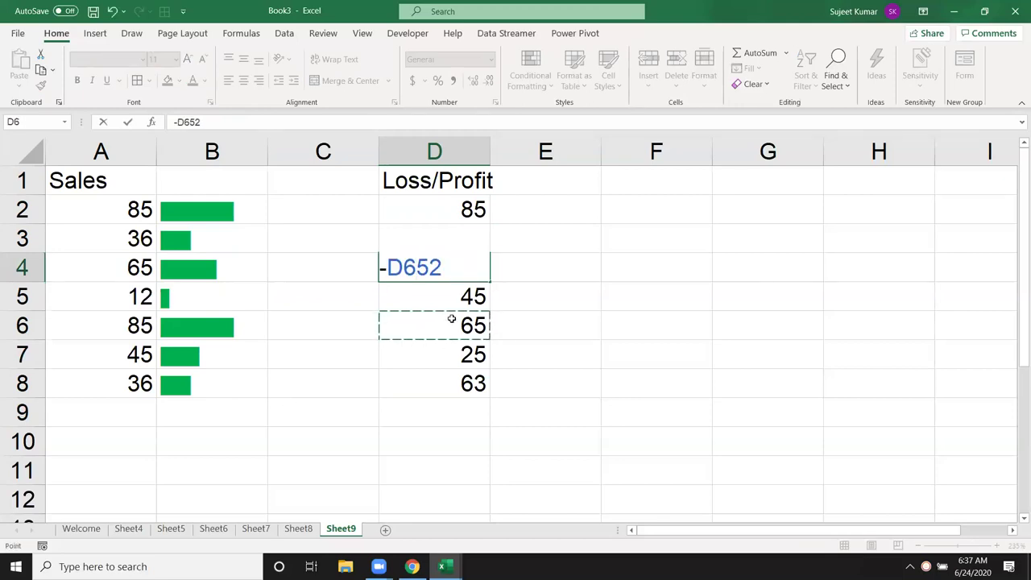
key("BackSpace")
key("BackSpace")
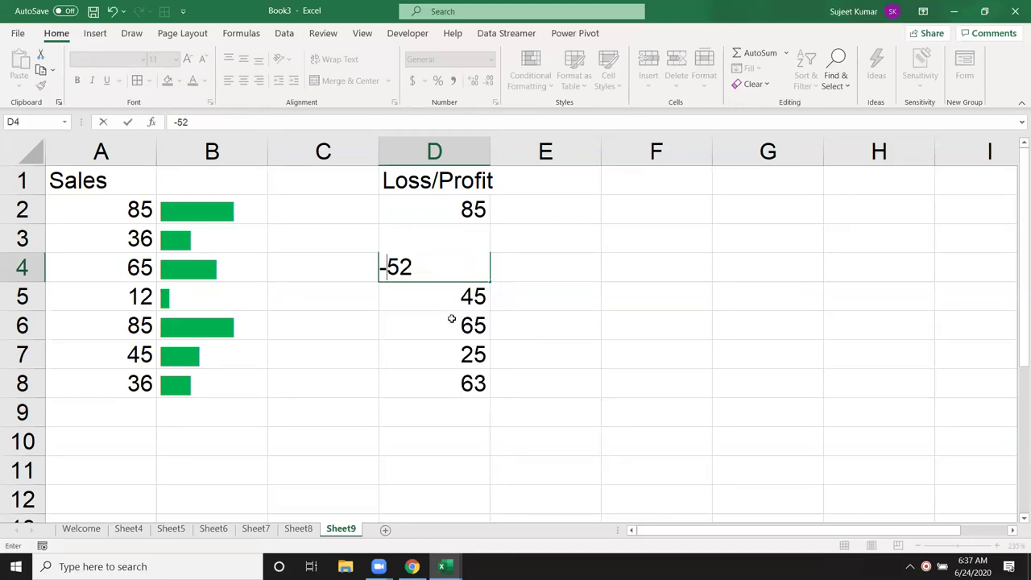
key("Return")
double_click(452, 320)
type("-")
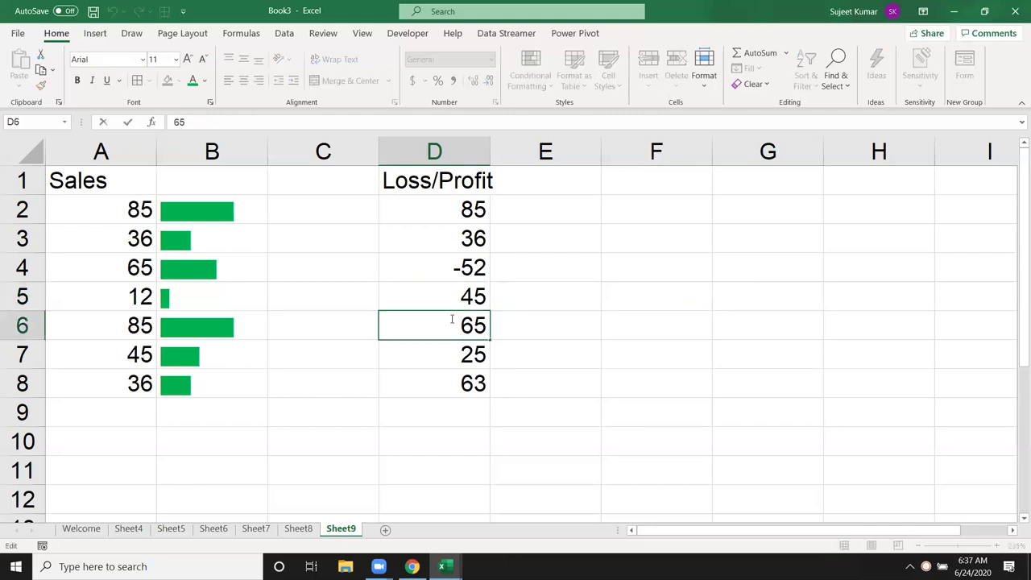
key("Return")
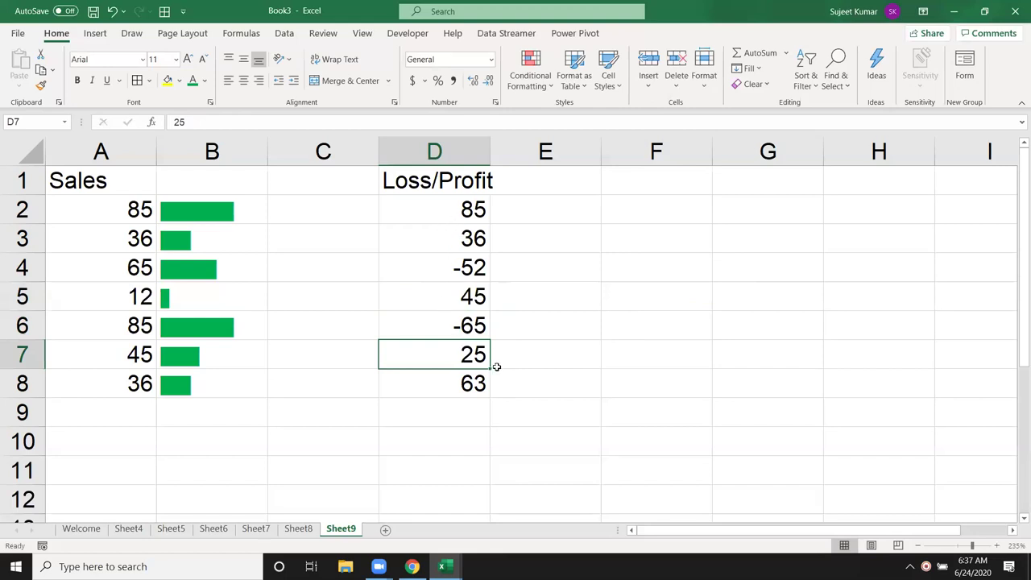
left_click(620, 228)
In E2, begin the loss-bar formula with IF(D2<=0, REPT("|", ...).
left_click(603, 216)
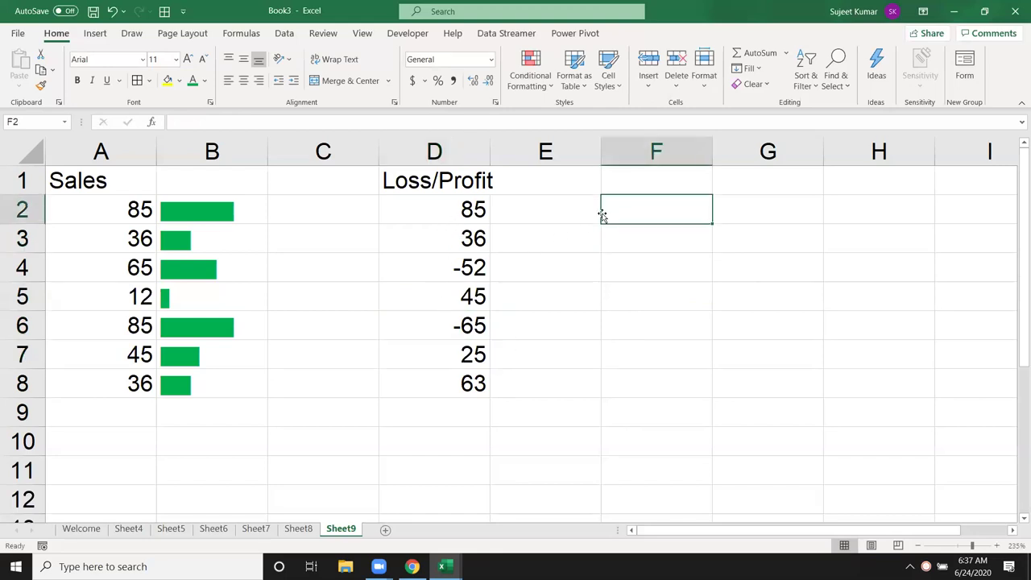
left_click(588, 212)
type("=")
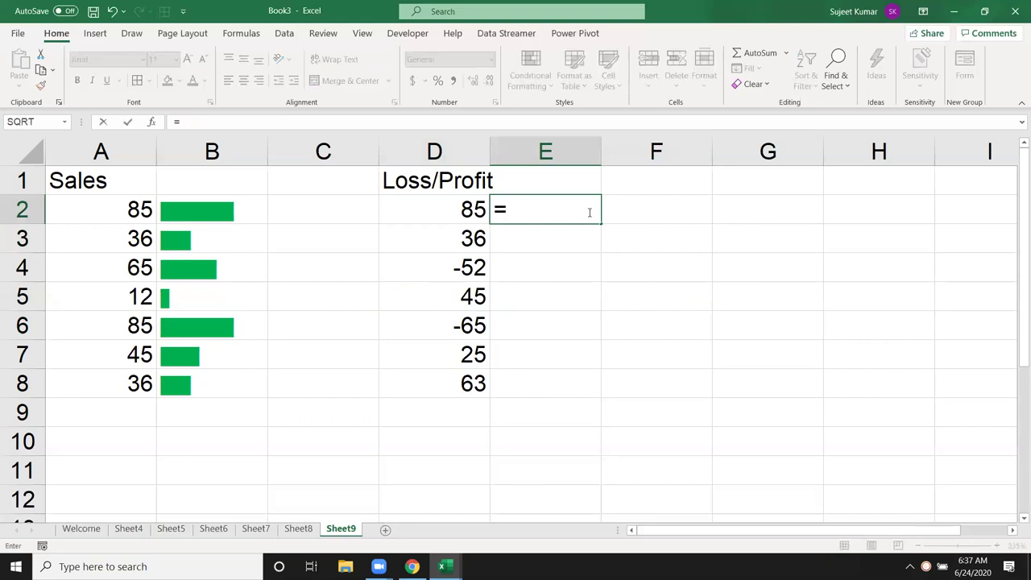
type("if")
key("Tab")
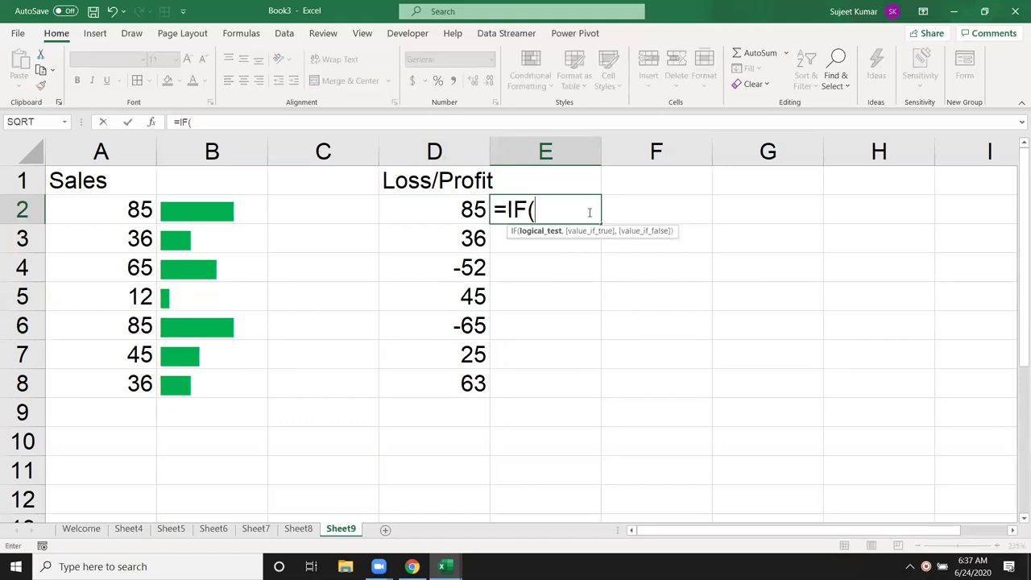
key("Left")
type("<=")
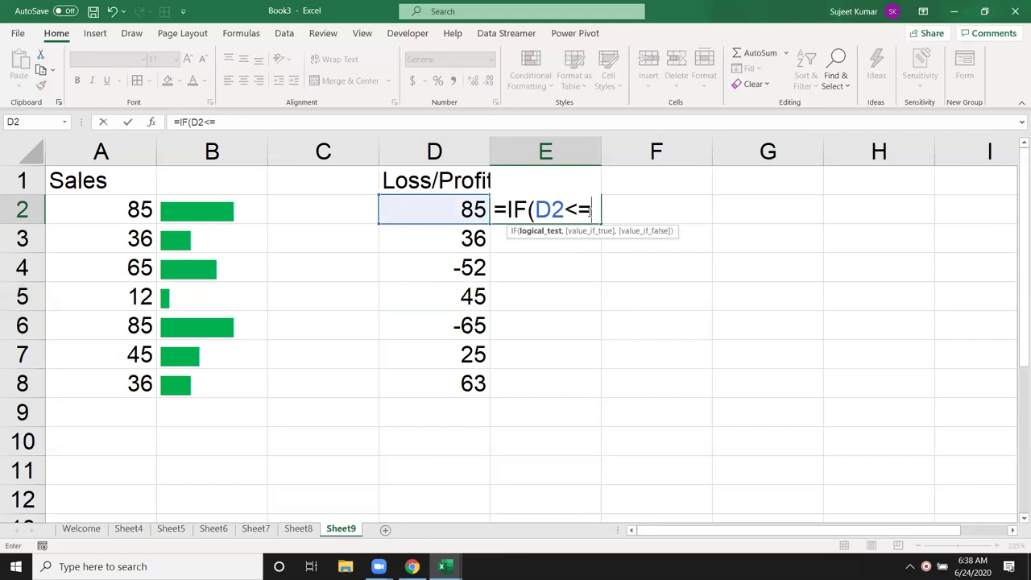
type("0,")
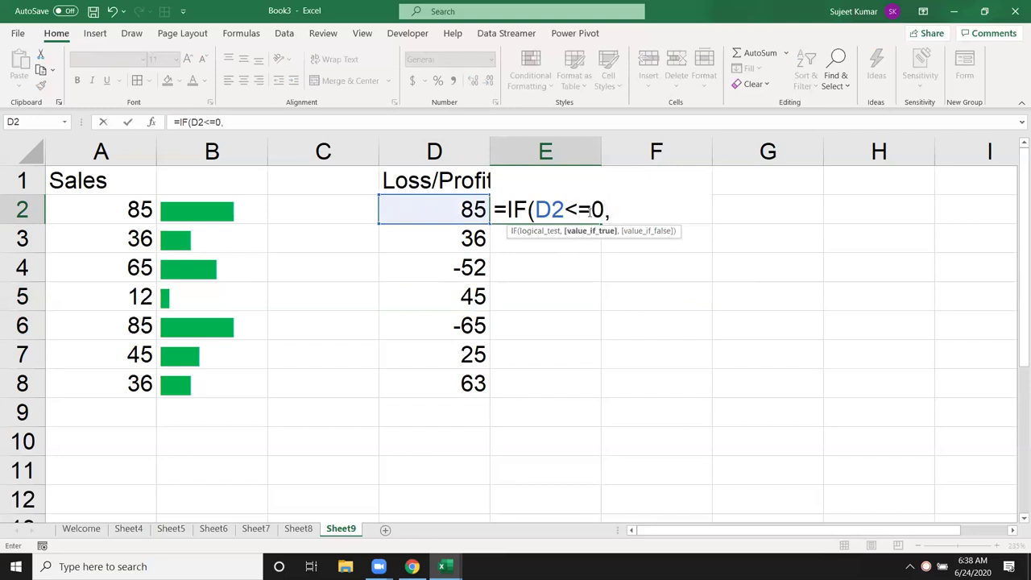
type("re")
key("Down")
key("Down")
key("Tab")
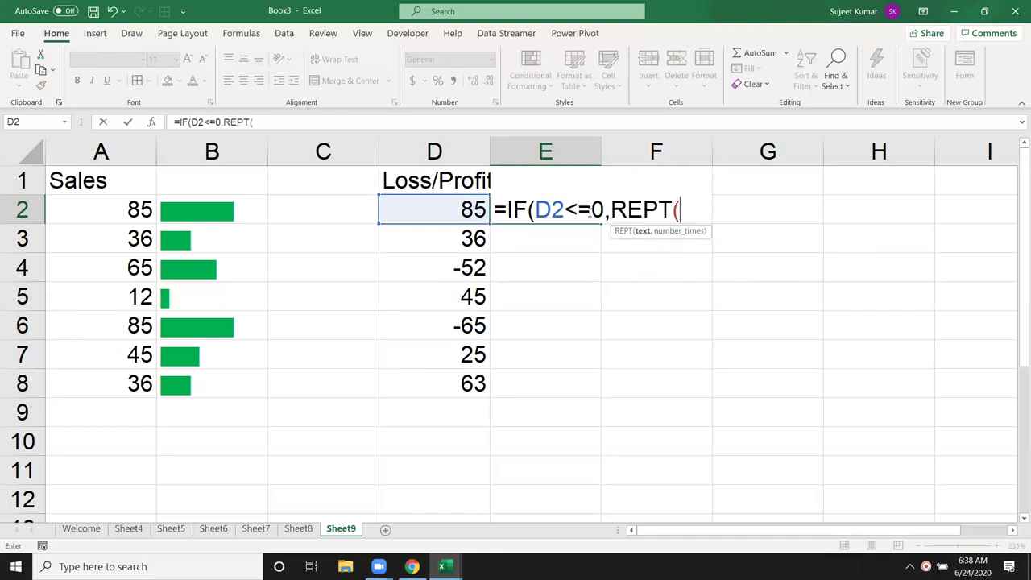
type("\"")
type("|\",")
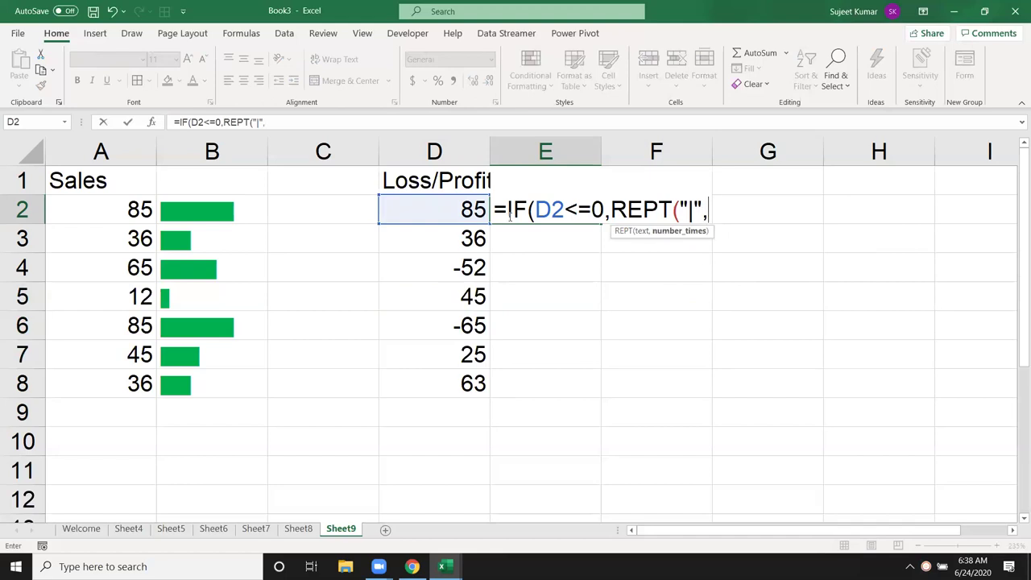
Complete the E2 formula as =IF(D2<=0,REPT("|",ABS(D2)/5),"").
left_click(457, 210)
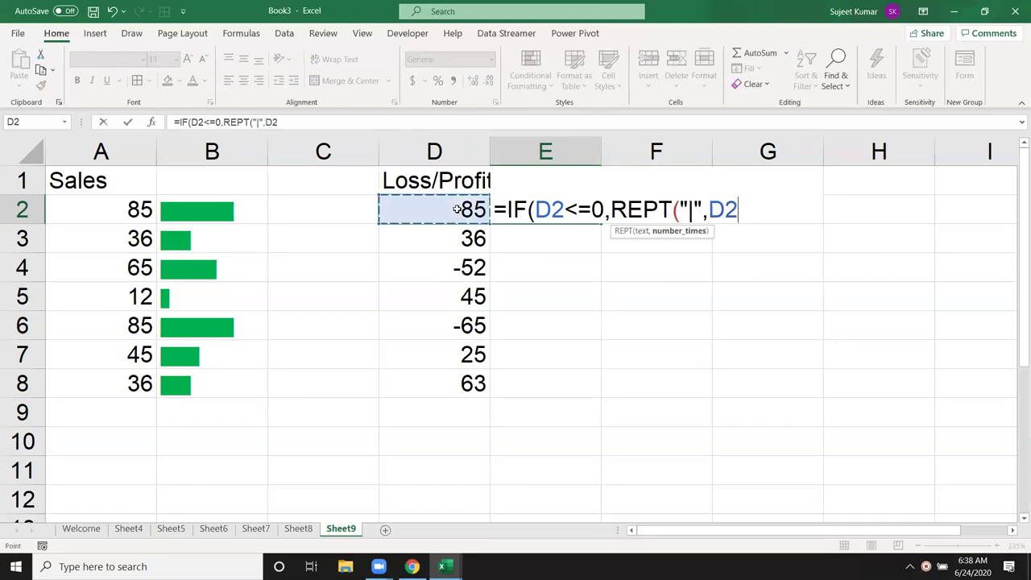
key("BackSpace")
key("BackSpace")
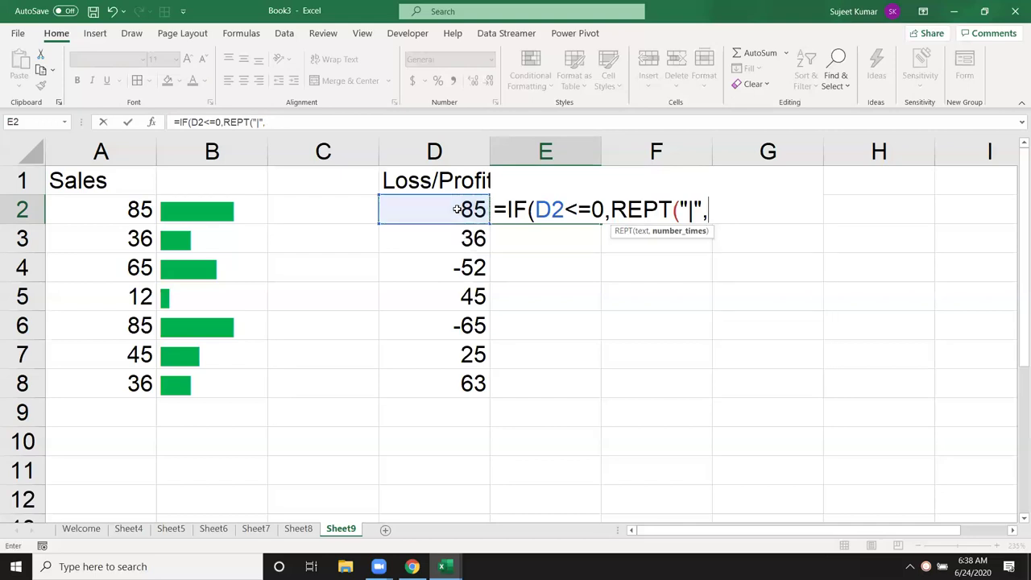
type("abs")
key("Tab")
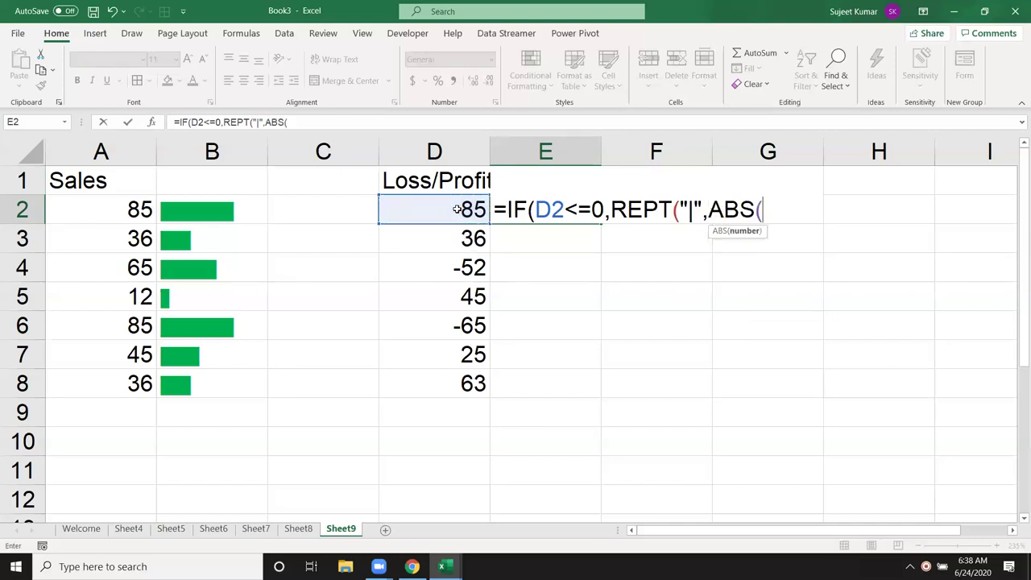
left_click(457, 209)
type(")/")
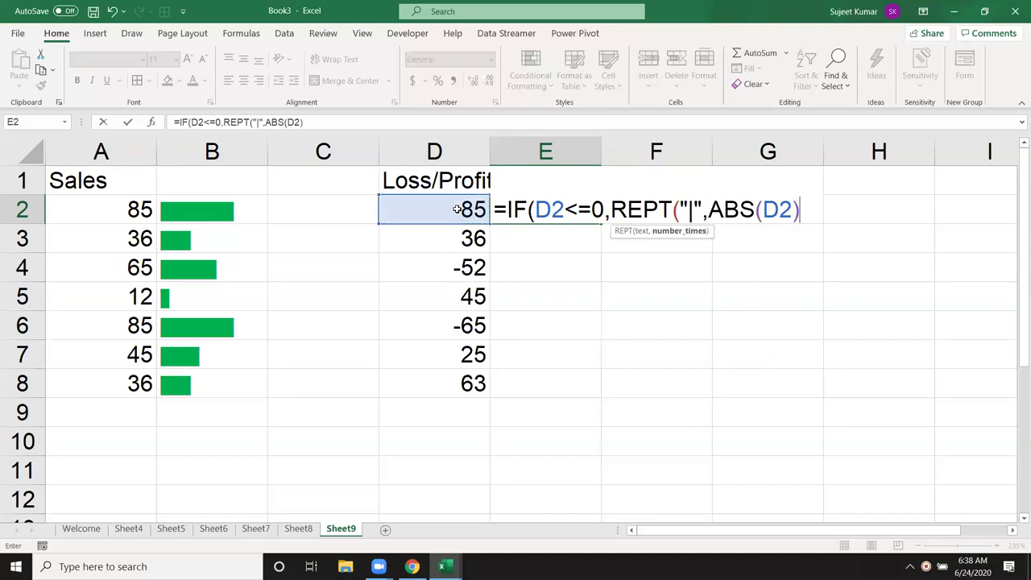
type("5")
type(")")
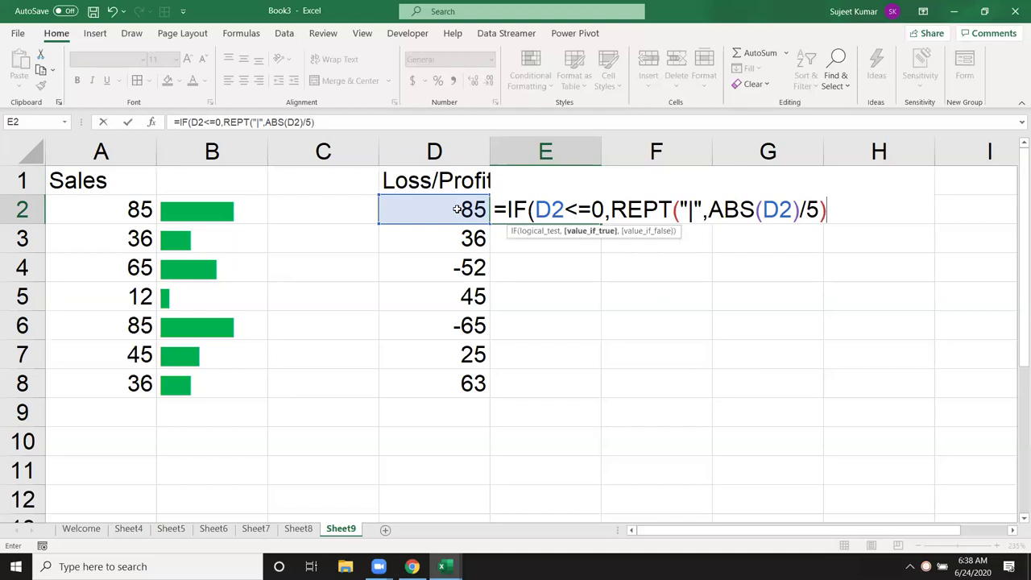
type(",\"\"")
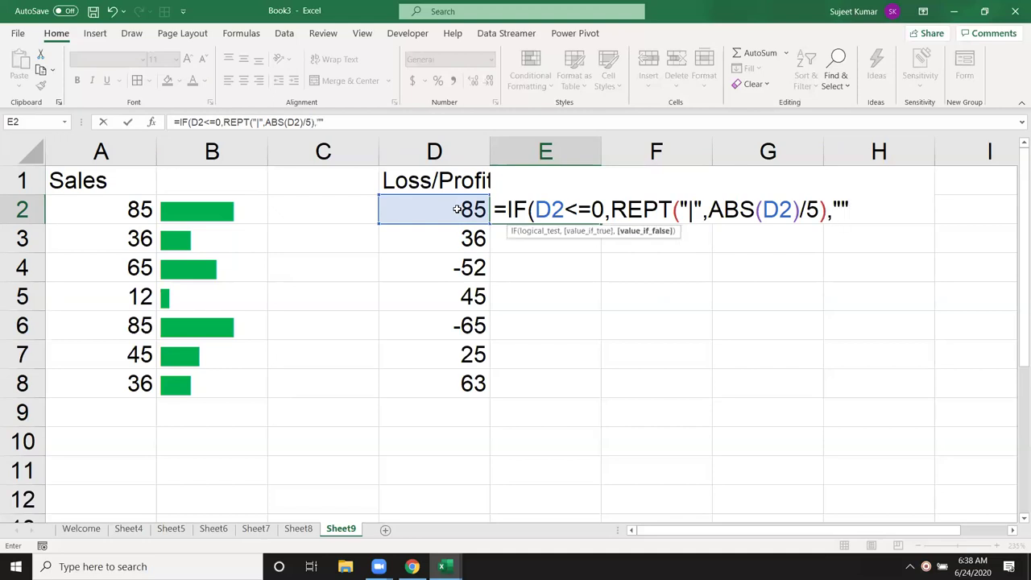
type(")")
key("Return")
Fill the E2 loss-bar formula down to E8 and check it.
key("Up")
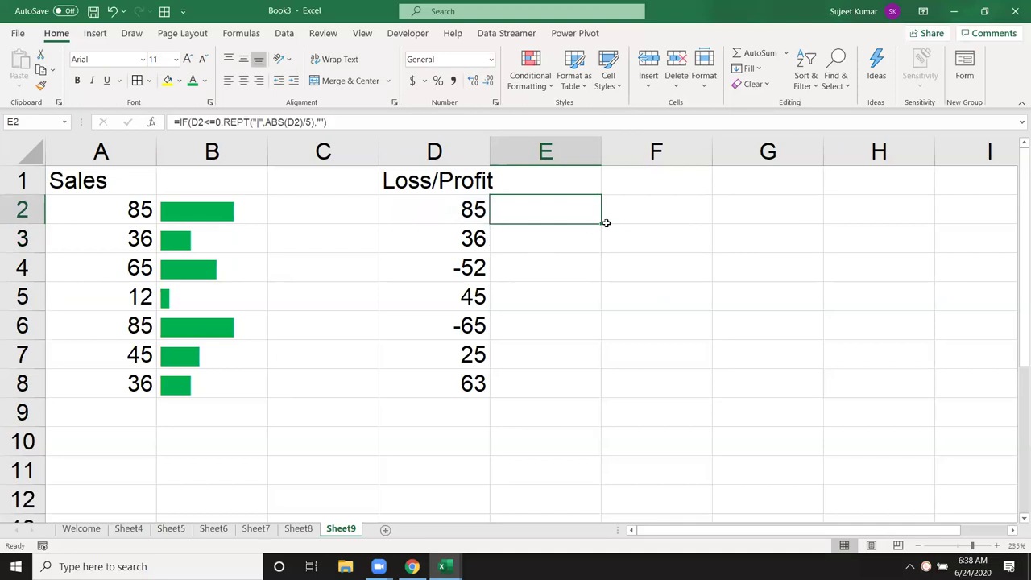
double_click(601, 224)
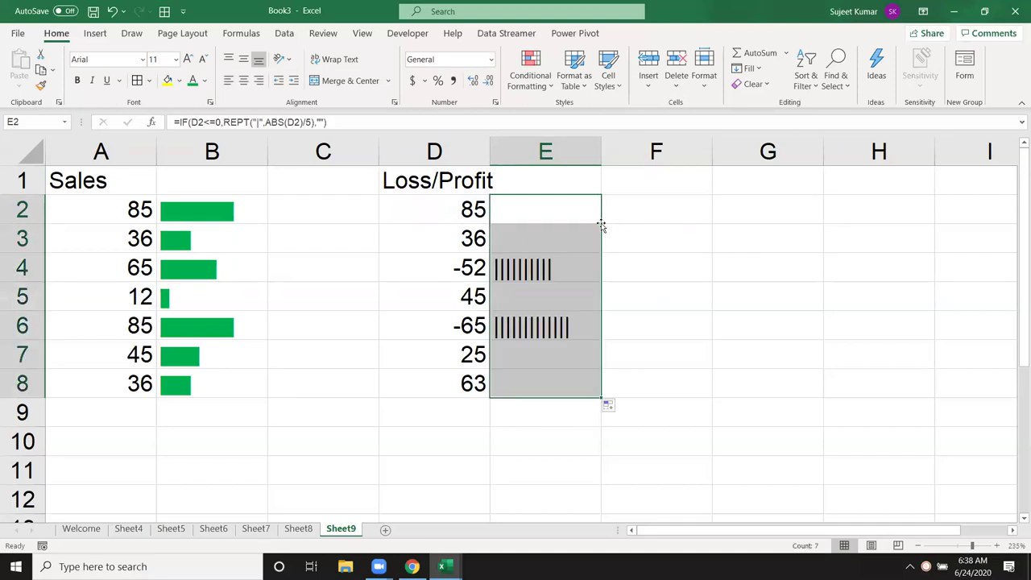
left_click(520, 199)
left_click(239, 122)
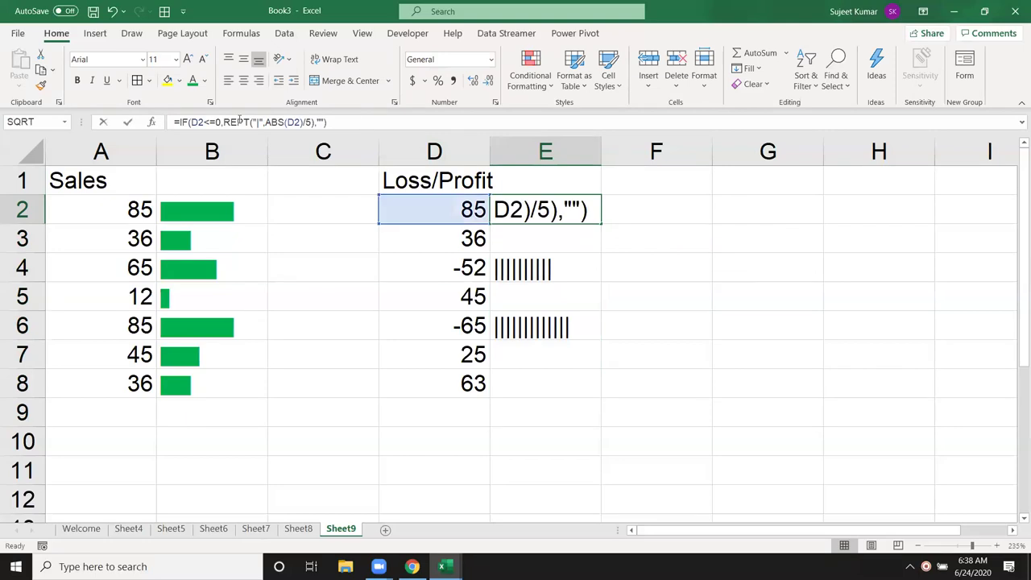
key("Escape")
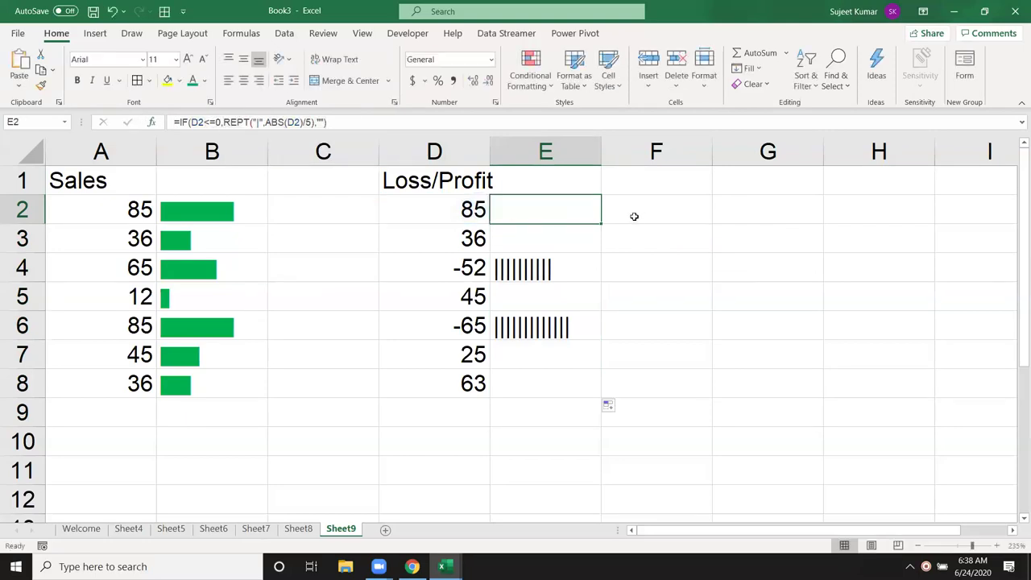
left_click(634, 216)
Put the bar formula in F2 with condition D2>0 and fill it down to F8.
key("ctrl+v")
double_click(635, 216)
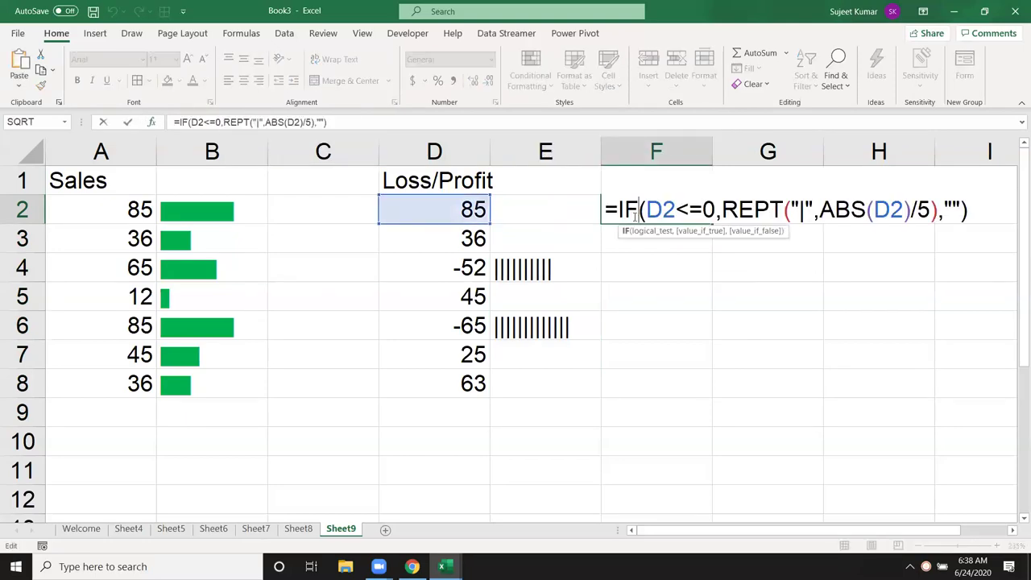
left_click(677, 211)
key("Delete")
key("Delete")
type(">")
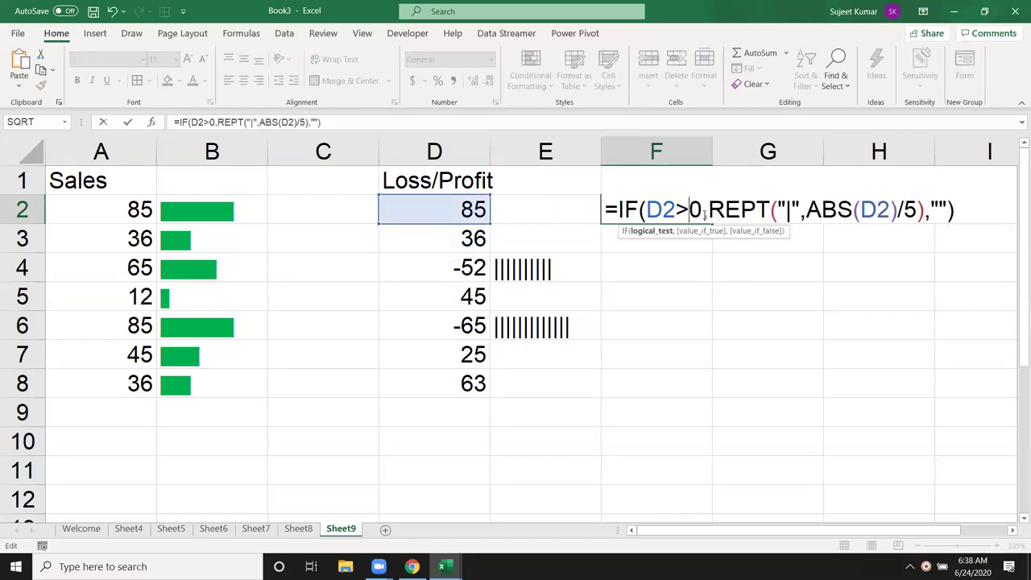
key("Return")
left_click(708, 214)
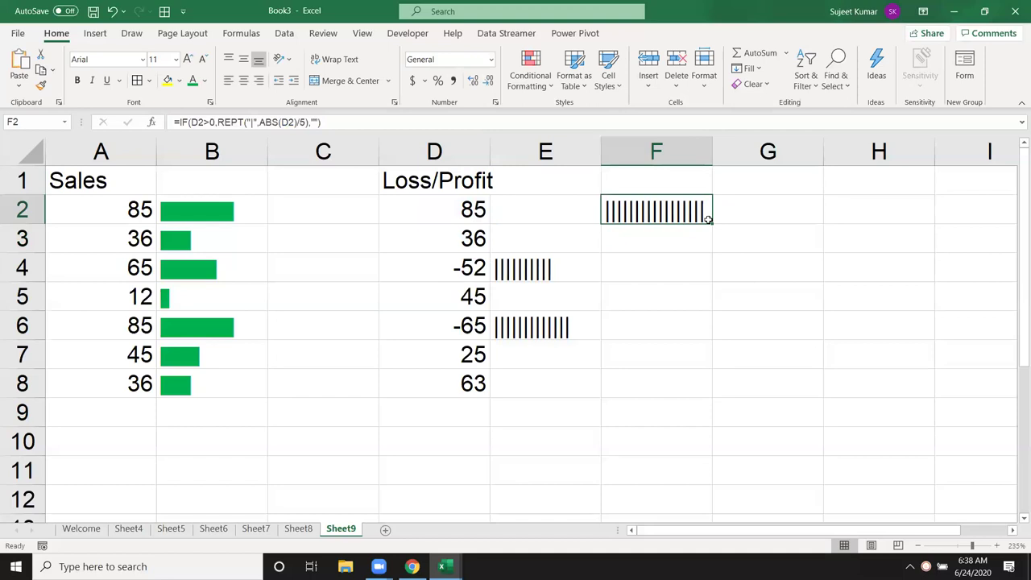
left_click_drag(709, 226, 716, 400)
mouse_move(556, 200)
left_mouse_down()
mouse_move(655, 369)
mouse_move(655, 386)
left_mouse_up()
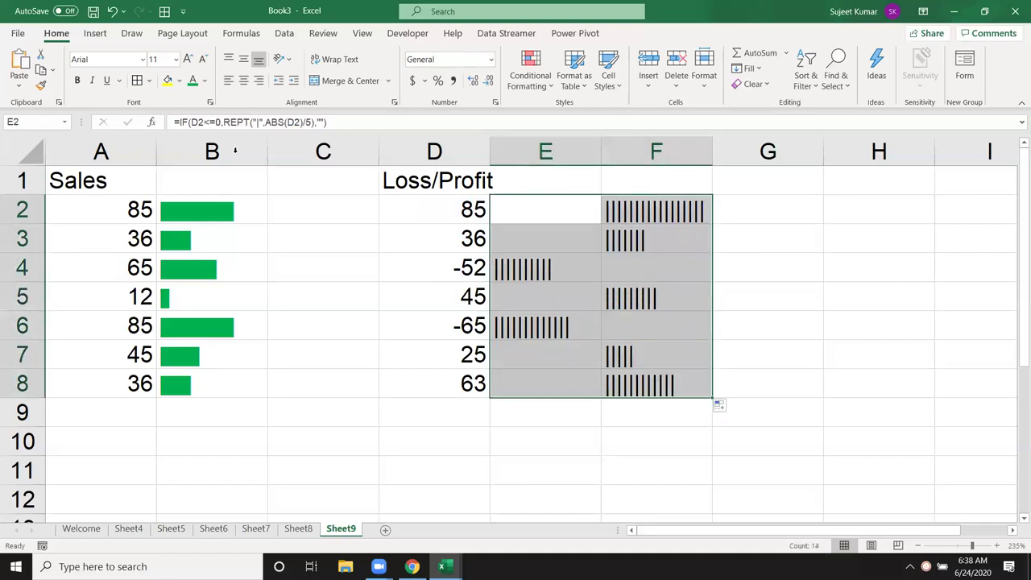
Set the E2:F8 bar cells to the Britannic Bold font.
left_click(142, 60)
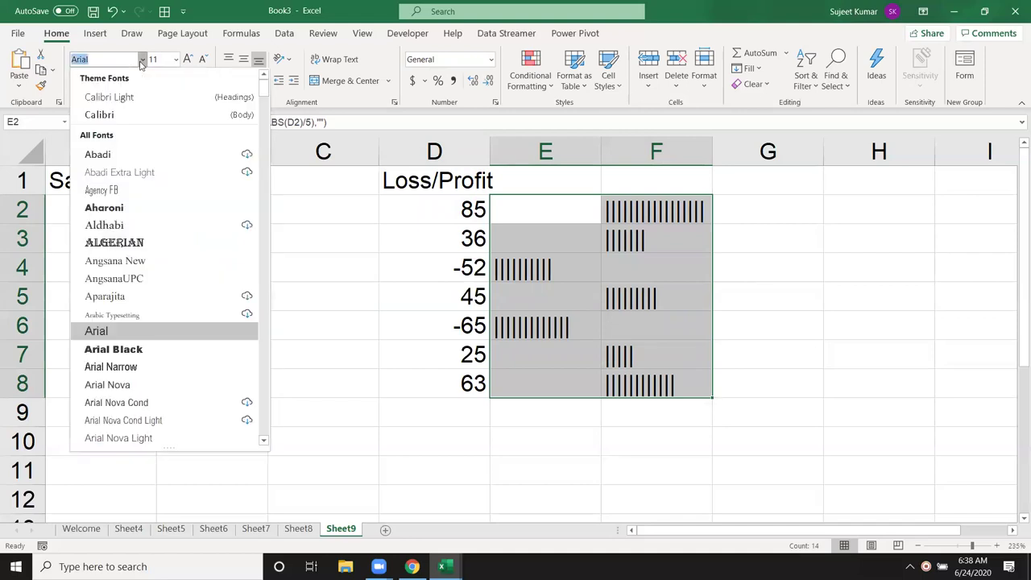
scroll(197, 318, "down", 4)
scroll(195, 314, "down", 8)
scroll(193, 310, "down", 1)
scroll(191, 307, "down", 3)
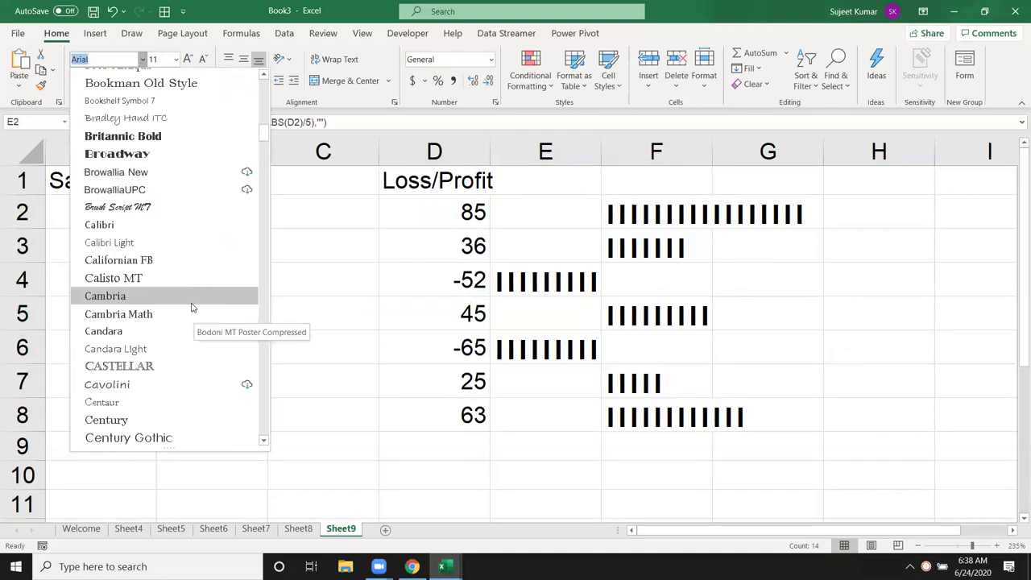
left_click(163, 136)
Right-align the loss bars in E2:E8 and left-align the profit bars in F2:F8.
left_click_drag(556, 206, 556, 377)
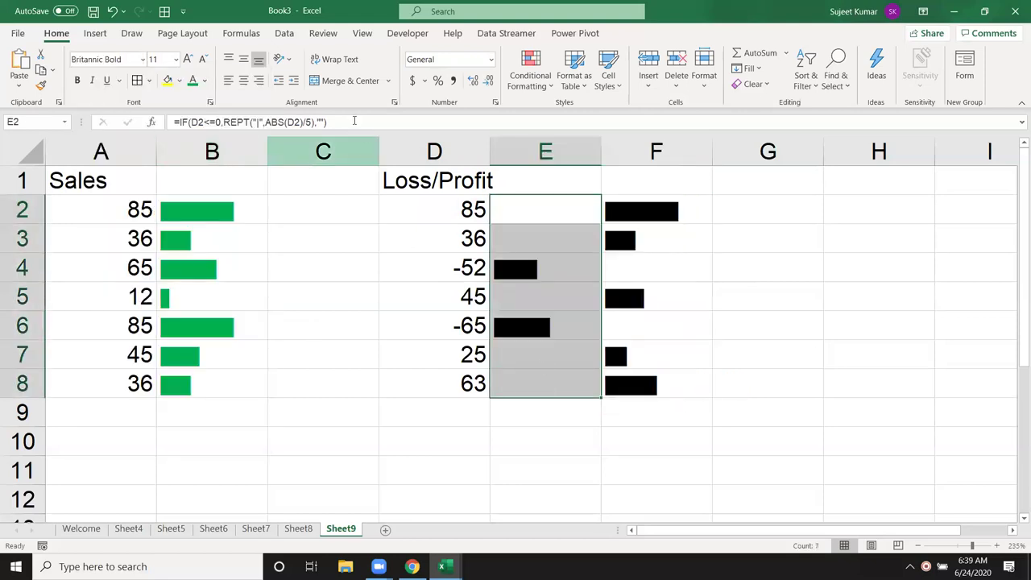
left_click(259, 81)
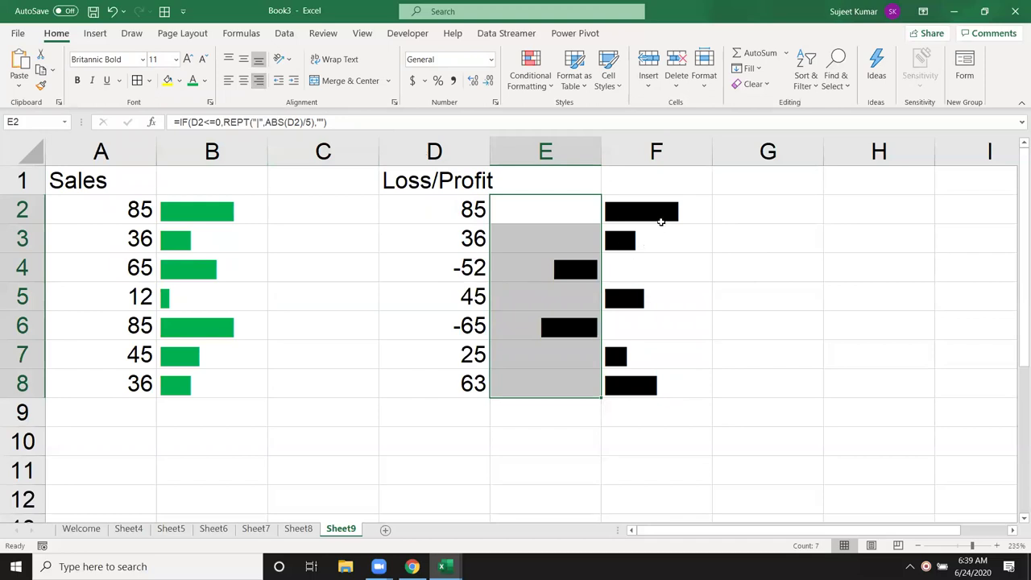
left_click_drag(661, 216, 669, 379)
left_click(229, 80)
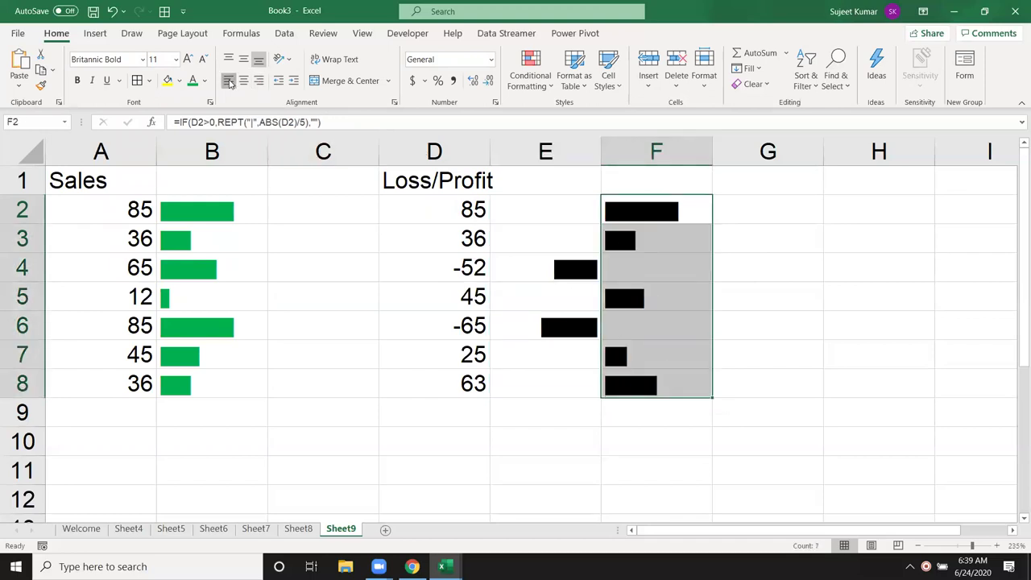
Give F2:F8 a thick, automatic-colour left border as the centre divider.
right_click(696, 228)
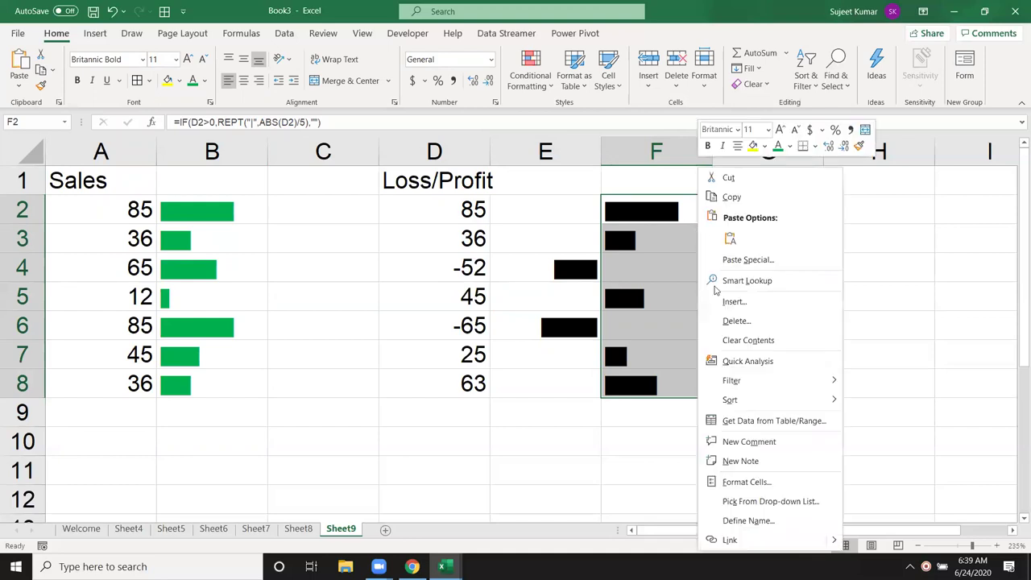
left_click(745, 482)
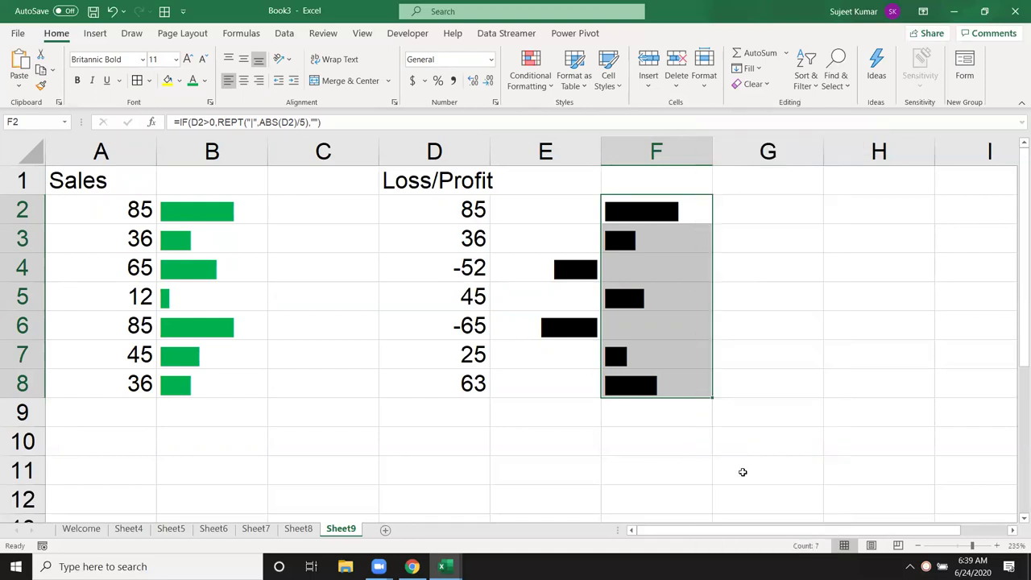
left_click(721, 245)
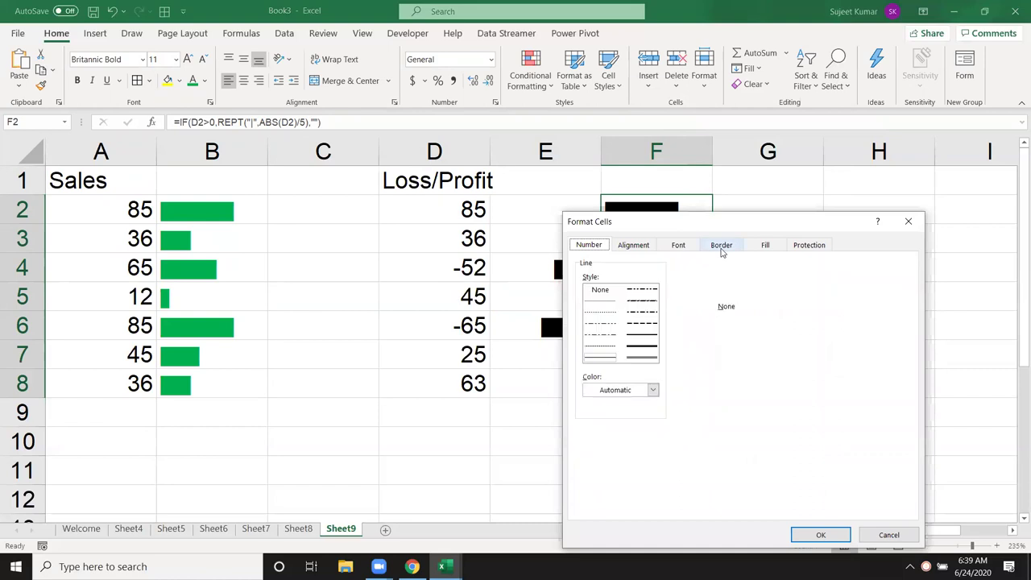
left_click(765, 365)
left_click(764, 365)
left_click(774, 359)
left_click(763, 362)
left_click(716, 366)
left_click(642, 348)
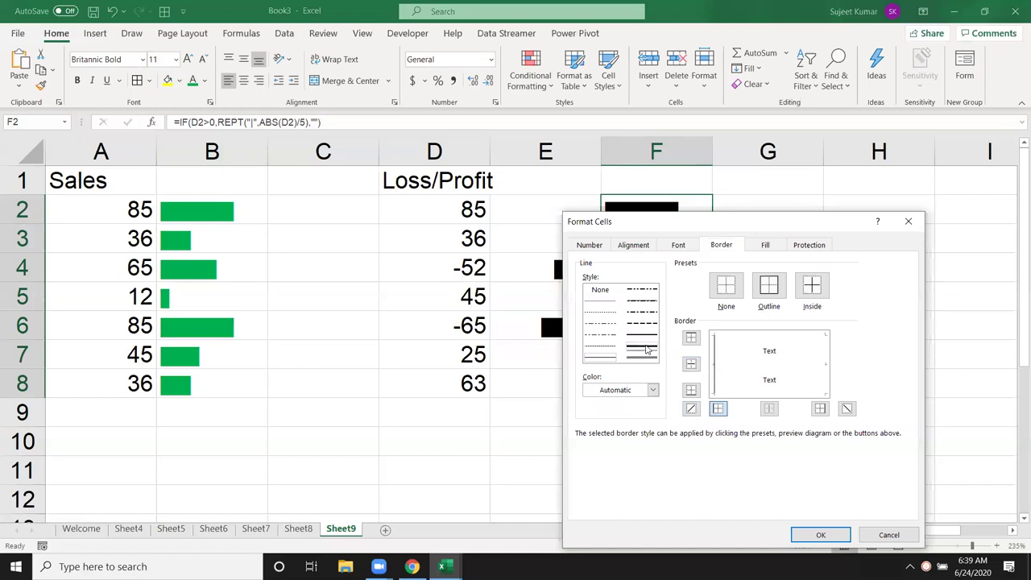
left_click(641, 393)
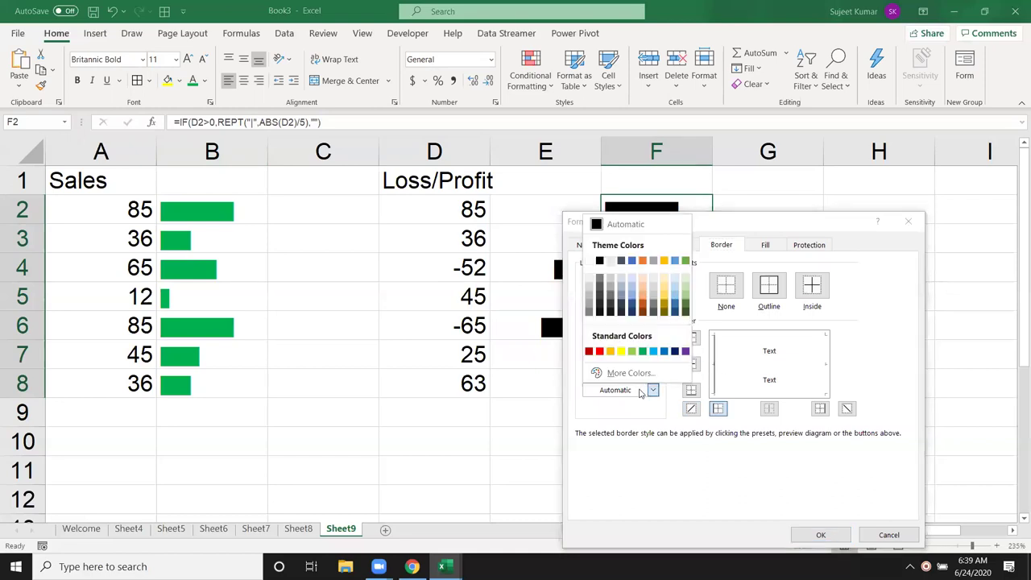
left_click(641, 392)
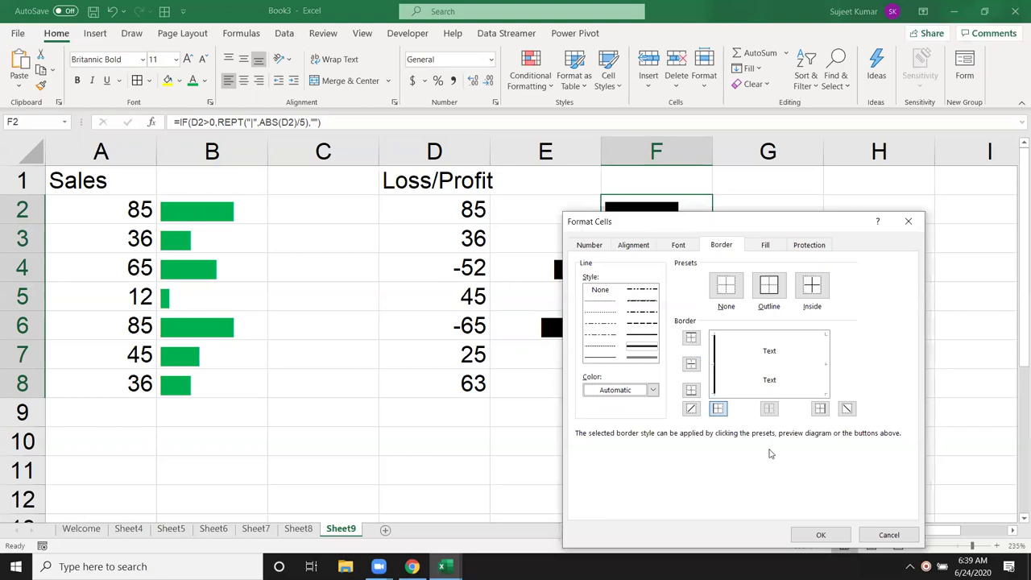
left_click(826, 535)
left_click(713, 476)
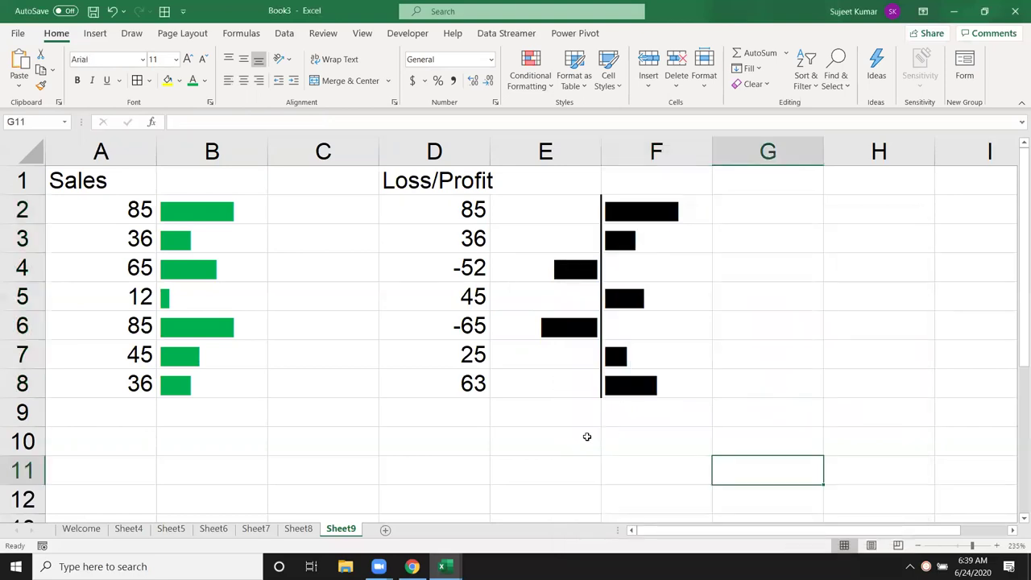
Add a top border to E9:F9 as a baseline under the bars.
left_click_drag(564, 411, 648, 415)
right_click(648, 415)
mouse_move(684, 245)
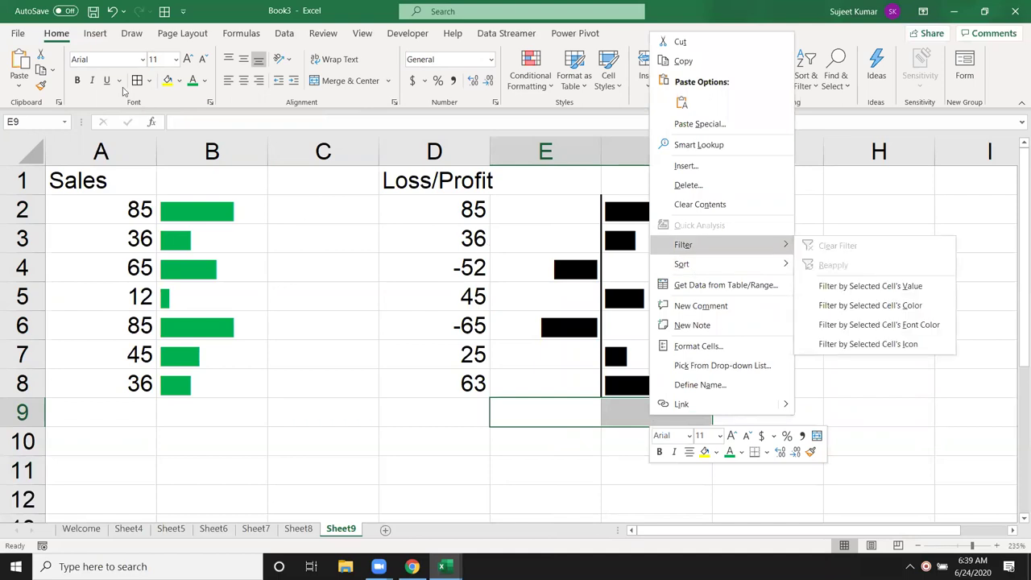
left_click(149, 81)
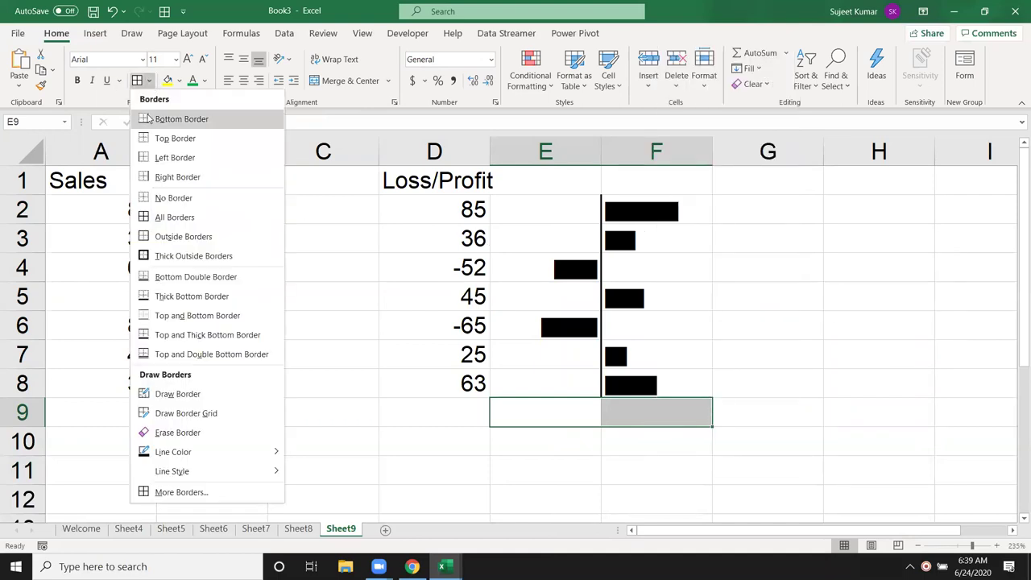
left_click(161, 138)
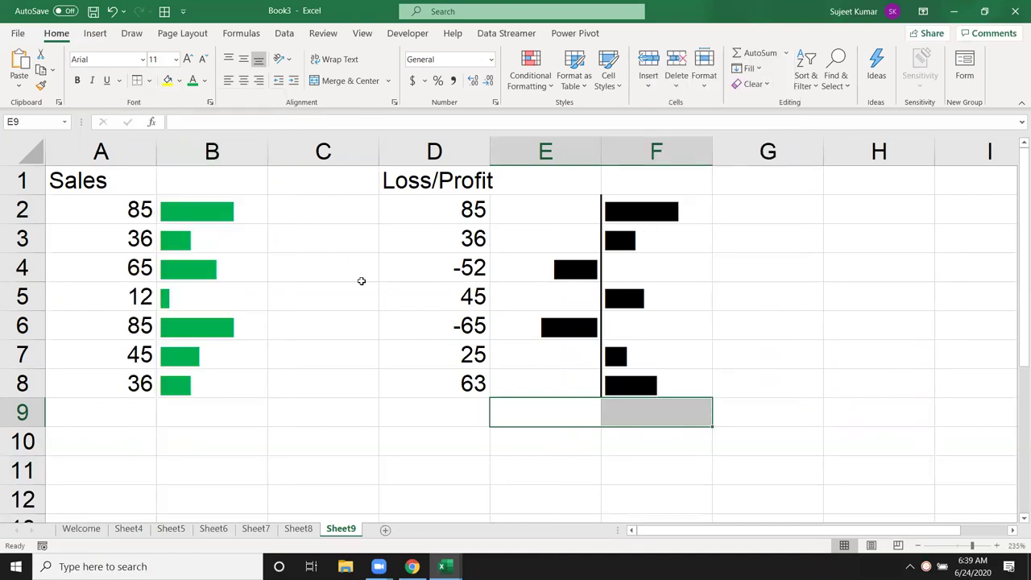
left_click(497, 432)
Colour the loss bars in E2:E8 red and the profit bars in F2:F8 green.
left_click(526, 203)
left_click_drag(538, 257, 553, 375)
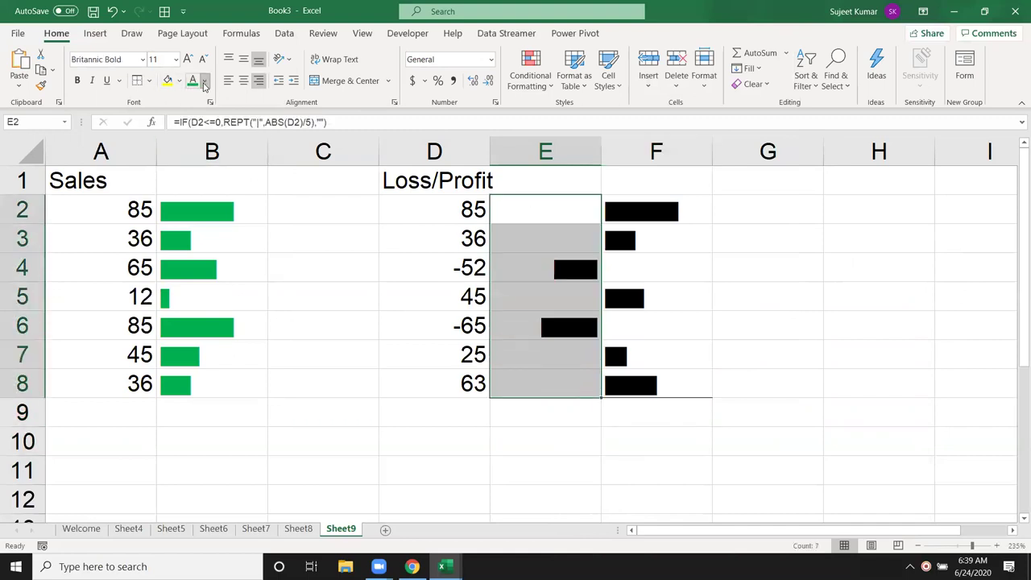
left_click(205, 81)
left_click(203, 226)
left_click_drag(634, 207, 672, 379)
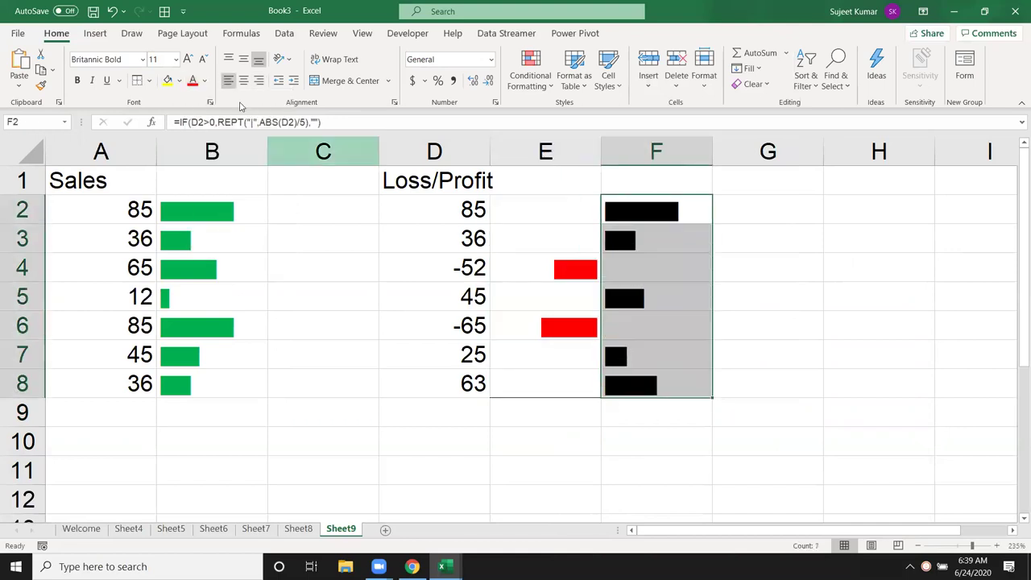
left_click(204, 81)
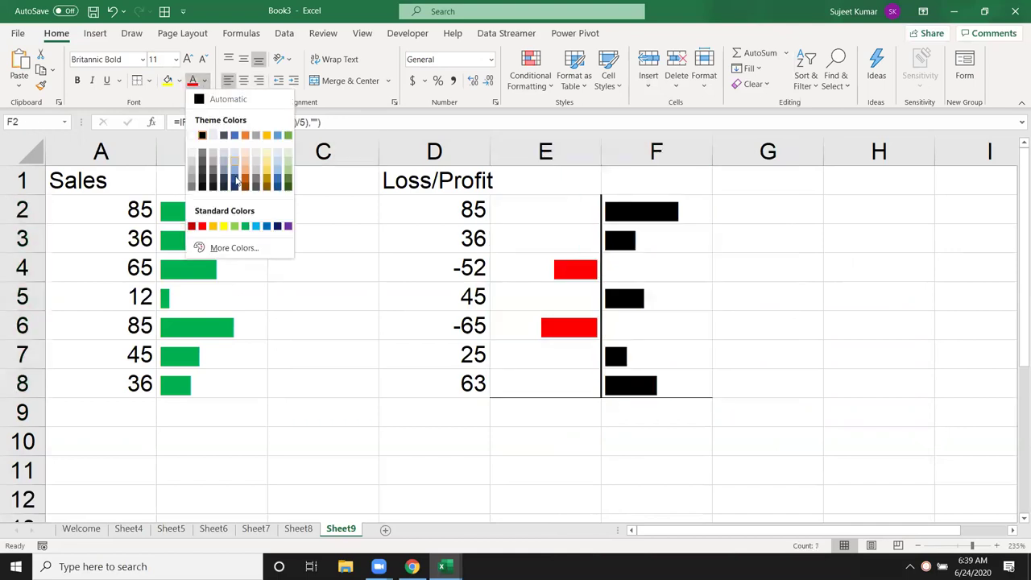
left_click(244, 227)
left_click(499, 420)
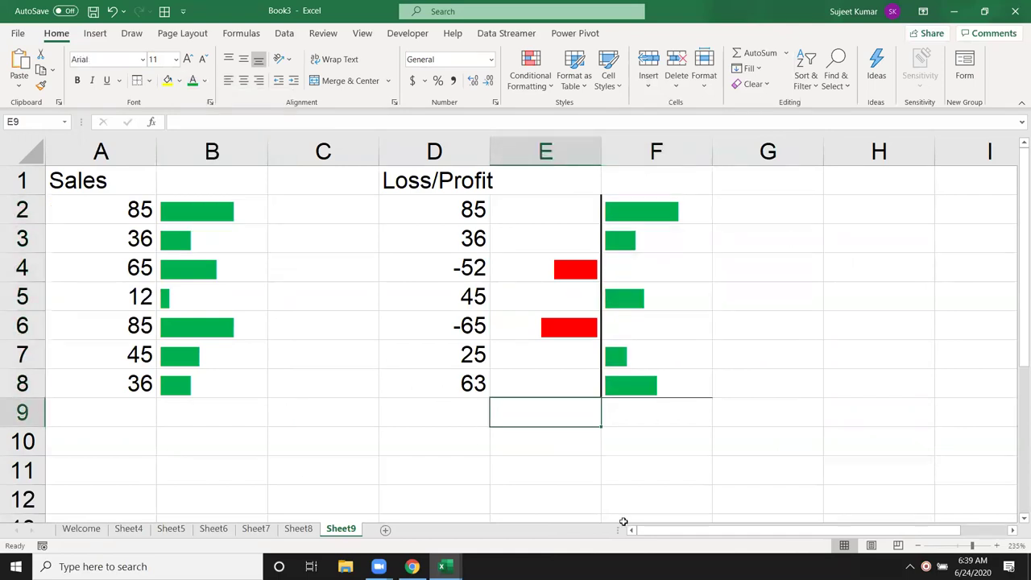
left_click(621, 482)
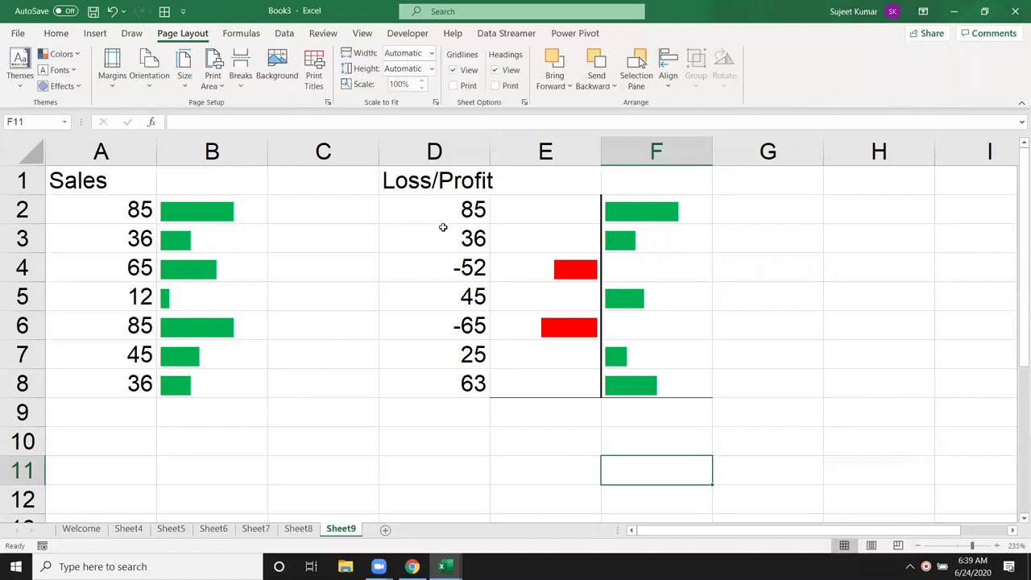
Uncheck Gridlines View on the Page Layout ribbon for a clean white sheet.
left_click(470, 74)
left_click(322, 450)
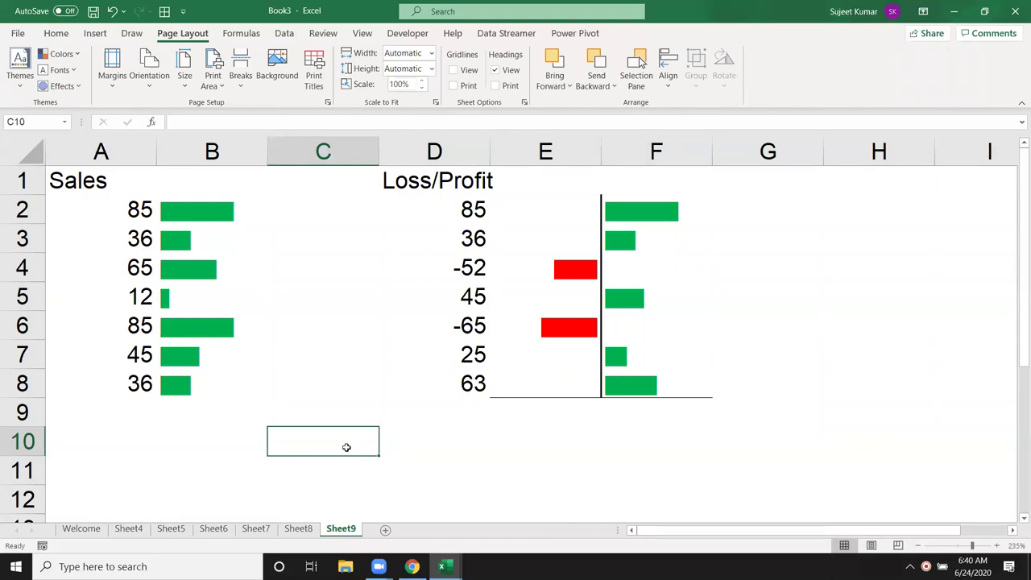
Show the Formulas ribbon and highlight the Sales (A2:B8) and Loss/Profit (D2:F8) bar ranges.
left_click(425, 274)
left_click(129, 211)
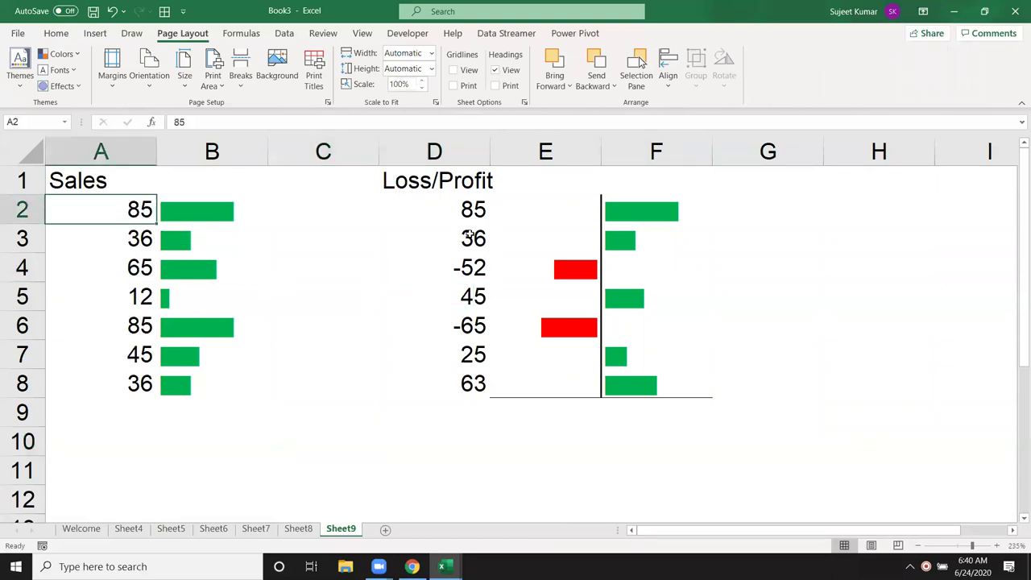
left_click(460, 232)
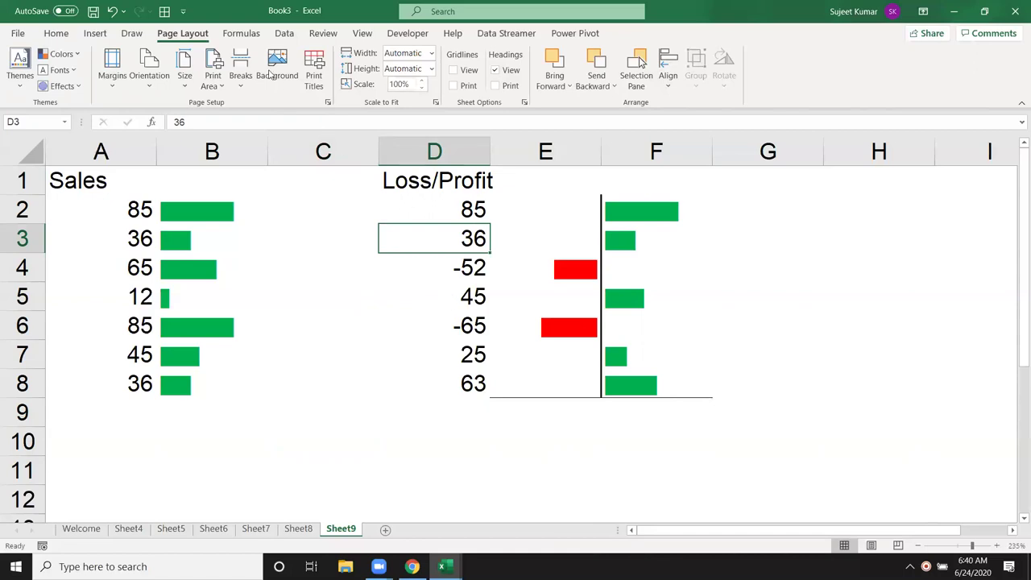
left_click(242, 34)
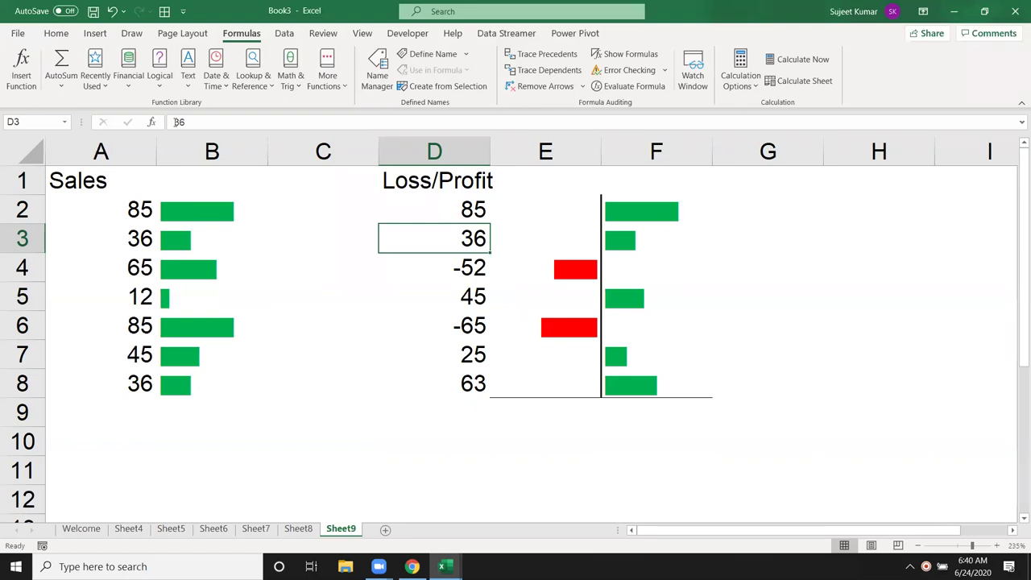
left_click_drag(122, 207, 172, 392)
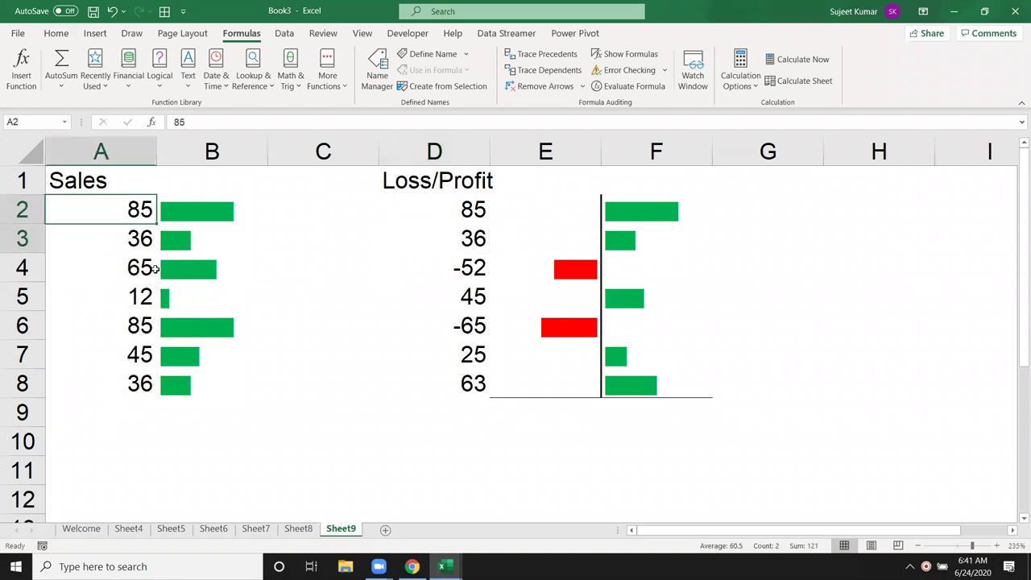
mouse_move(440, 215)
left_mouse_down()
mouse_move(559, 253)
mouse_move(642, 388)
left_mouse_up()
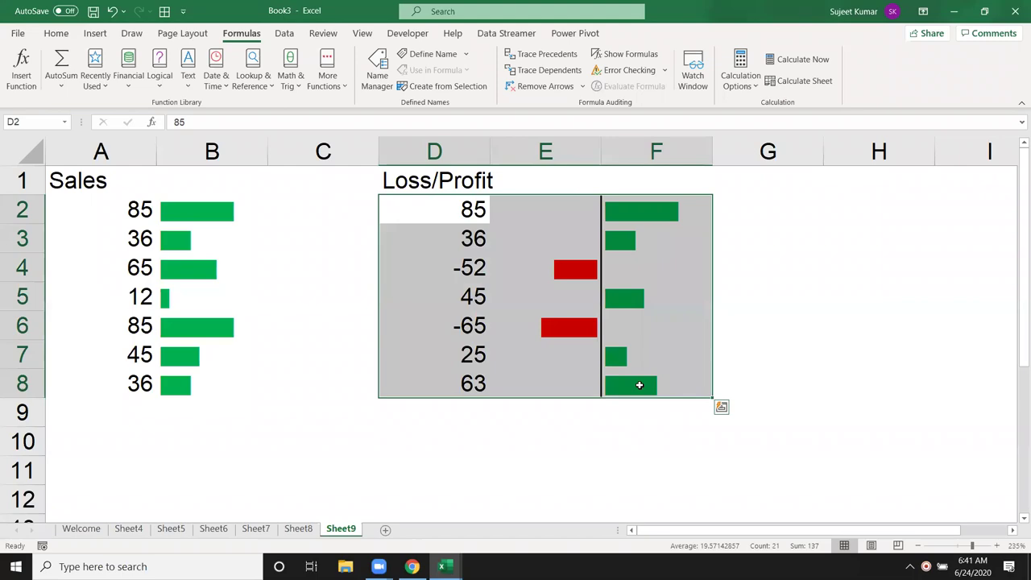